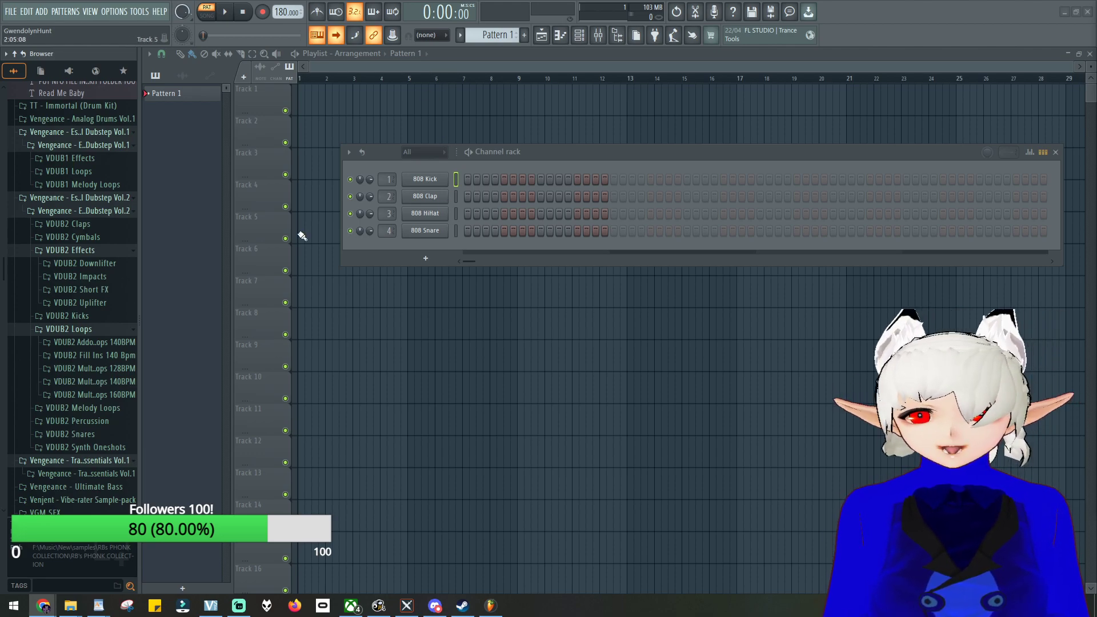
Step: Open the VDUB2 Kicks sample folder under Vengeance Essential Dubstep Vol.2
{"action": "scroll", "coordinate": [104, 374], "scroll_direction": "down", "scroll_amount": 4}
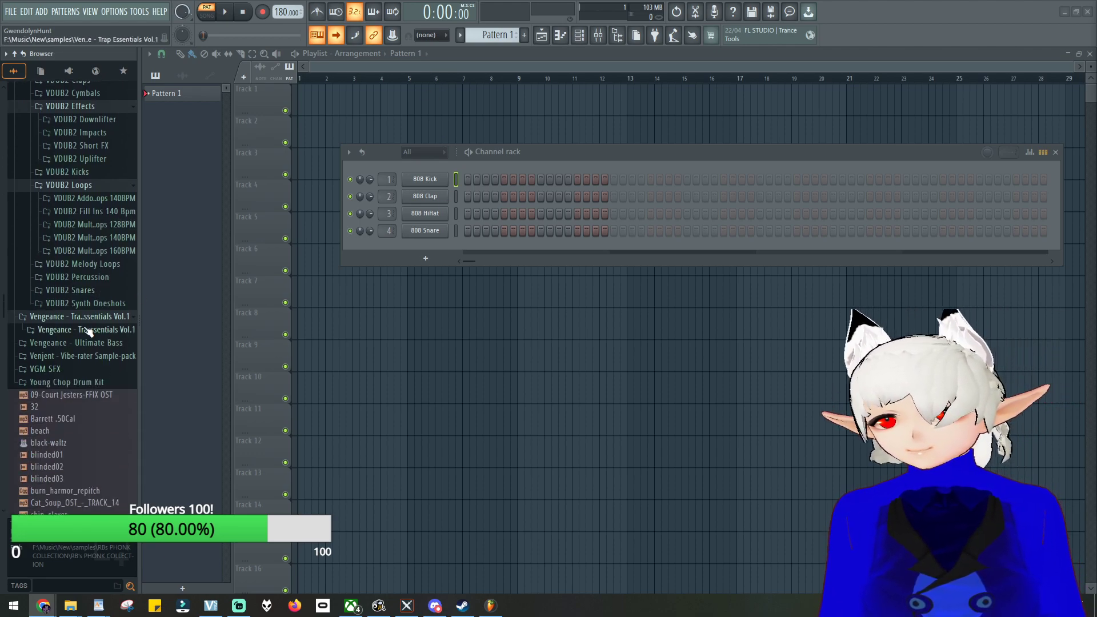
{"action": "scroll", "coordinate": [91, 280], "scroll_direction": "up", "scroll_amount": 2}
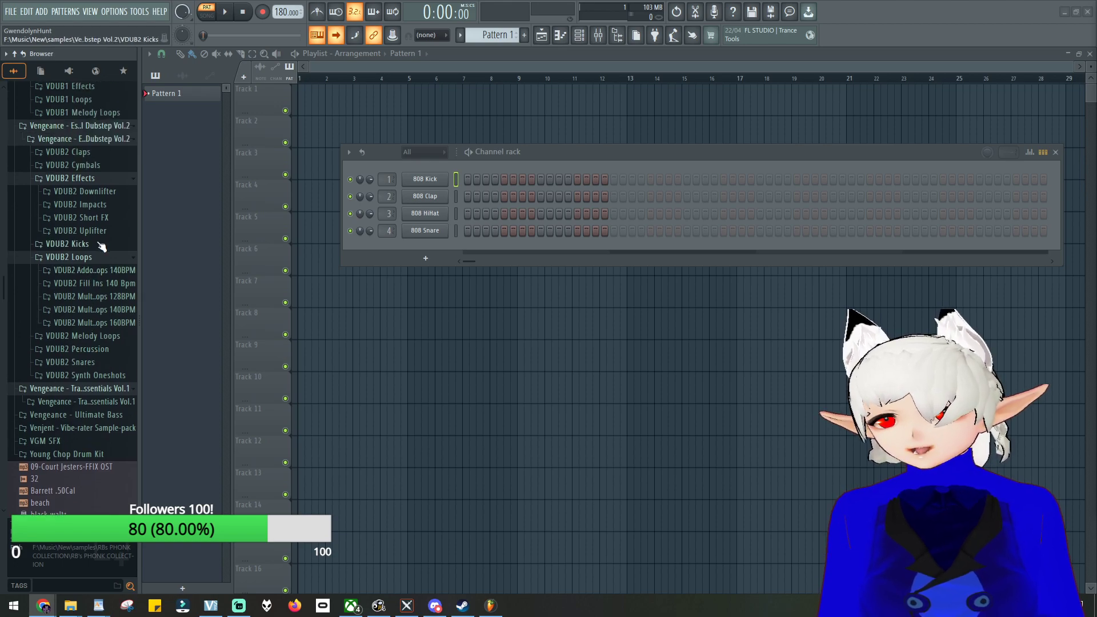
{"action": "left_click", "coordinate": [97, 250]}
Step: Audition several kick samples and replace the 808 Kick channel's sound with VDUB2 Kick 038
{"action": "left_click", "coordinate": [86, 255]}
{"action": "left_click", "coordinate": [88, 342]}
{"action": "left_click", "coordinate": [91, 246]}
{"action": "left_click", "coordinate": [97, 128]}
{"action": "left_click", "coordinate": [103, 199]}
{"action": "scroll", "coordinate": [102, 274], "scroll_direction": "down", "scroll_amount": 4}
{"action": "left_click", "coordinate": [102, 271]}
{"action": "left_click", "coordinate": [95, 314]}
{"action": "scroll", "coordinate": [92, 320], "scroll_direction": "down", "scroll_amount": 2}
{"action": "left_click", "coordinate": [91, 329]}
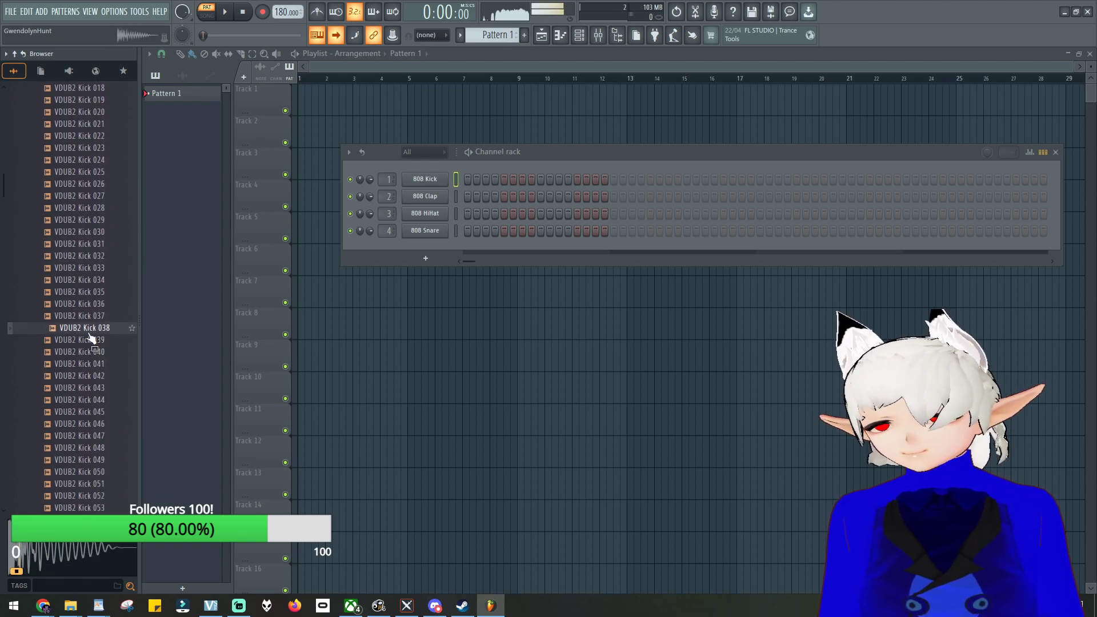
{"action": "left_click_drag", "start_coordinate": [91, 340], "coordinate": [432, 178]}
Step: Collapse the VDUB2 Kicks folder and open the VDUB2 Snares folder
{"action": "scroll", "coordinate": [67, 255], "scroll_direction": "up", "scroll_amount": 10}
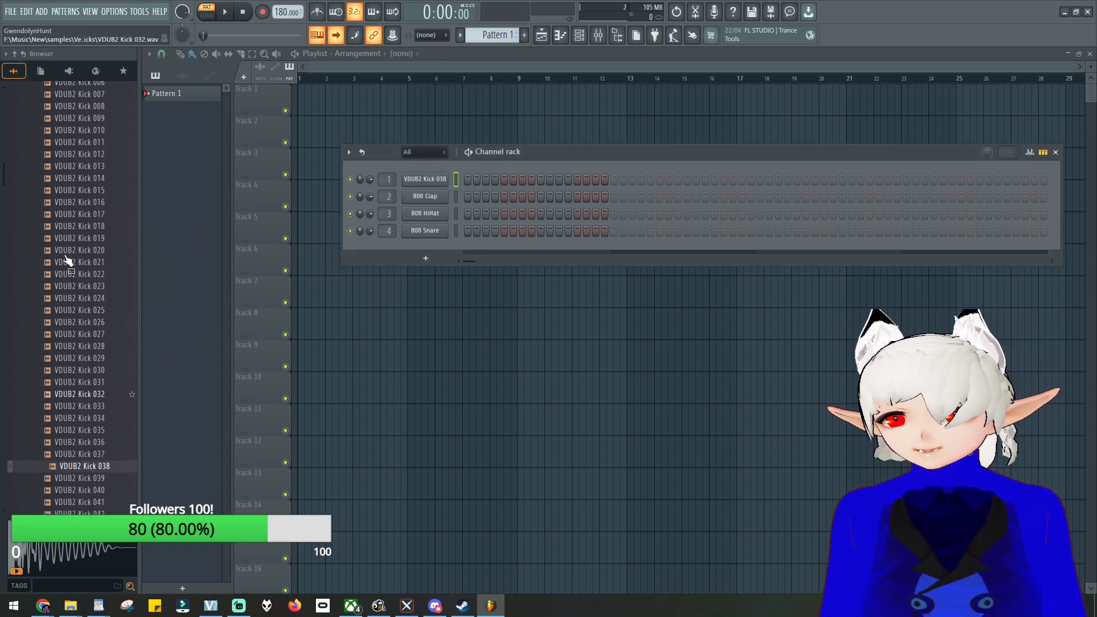
{"action": "left_click", "coordinate": [100, 374]}
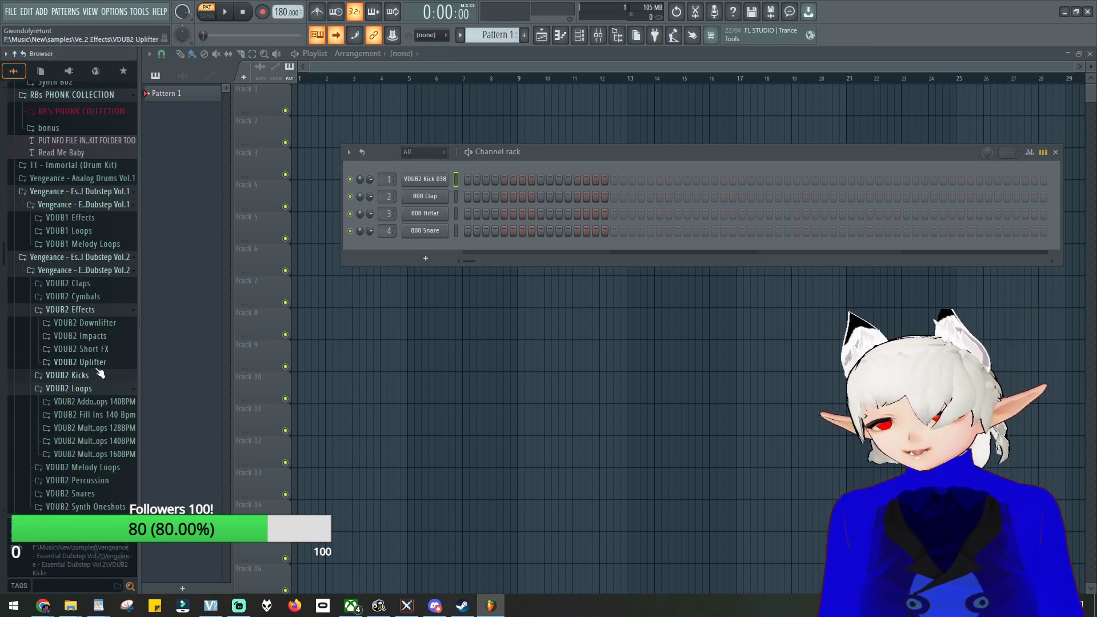
{"action": "scroll", "coordinate": [104, 332], "scroll_direction": "down", "scroll_amount": 4}
{"action": "left_click", "coordinate": [98, 342]}
Step: Audition snare samples across the folder, from VDUB2 Snare 021 through VDUB2 Snare 059
{"action": "left_click", "coordinate": [95, 340]}
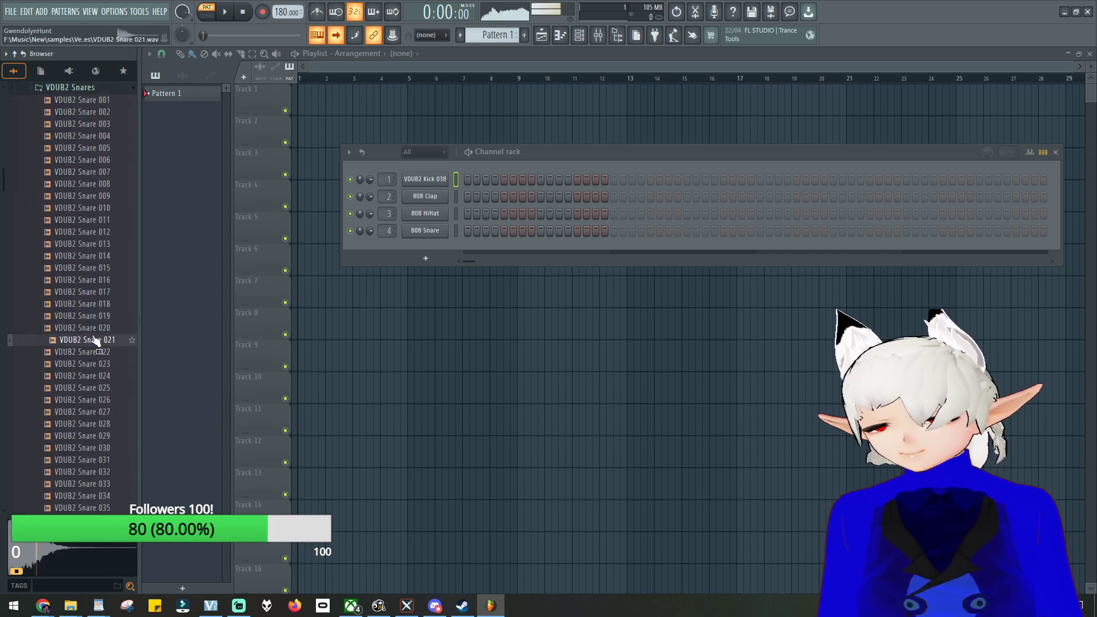
{"action": "left_click", "coordinate": [101, 282]}
{"action": "left_click", "coordinate": [96, 316]}
{"action": "scroll", "coordinate": [86, 349], "scroll_direction": "down", "scroll_amount": 4}
{"action": "left_click", "coordinate": [85, 354]}
{"action": "left_click", "coordinate": [90, 377]}
{"action": "scroll", "coordinate": [91, 372], "scroll_direction": "down", "scroll_amount": 4}
{"action": "left_click", "coordinate": [90, 352]}
{"action": "left_click", "coordinate": [93, 376]}
{"action": "scroll", "coordinate": [97, 372], "scroll_direction": "down", "scroll_amount": 4}
{"action": "left_click", "coordinate": [104, 352]}
{"action": "left_click", "coordinate": [104, 364]}
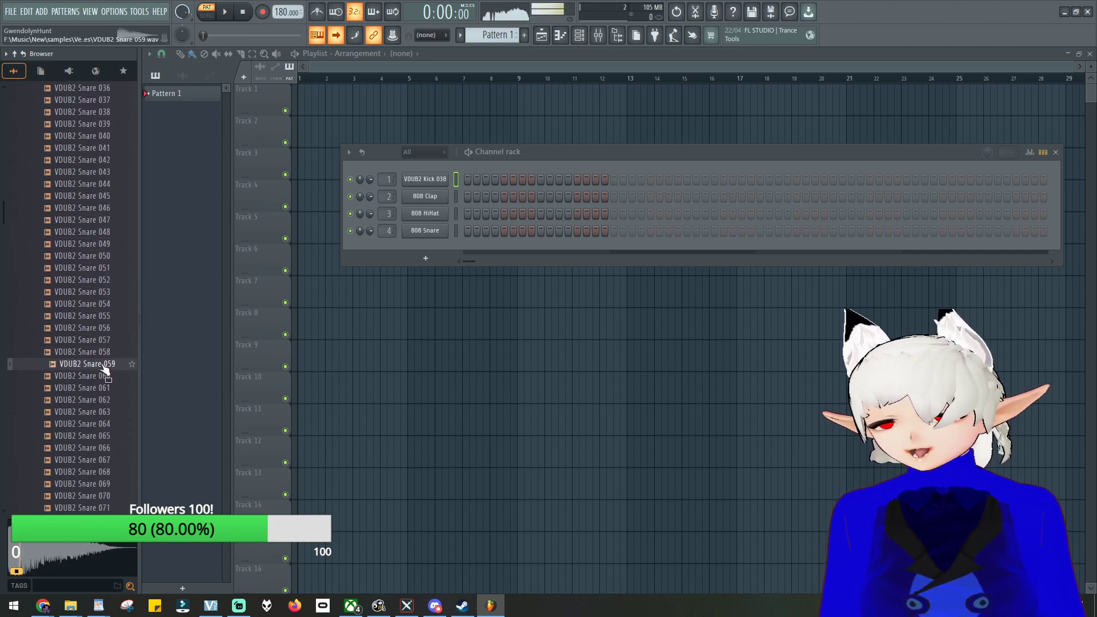
Step: Audition a few more snares between 058 and 067 and replace the 808 Clap channel's sound with VDUB2 Snare 068
{"action": "left_click", "coordinate": [103, 353]}
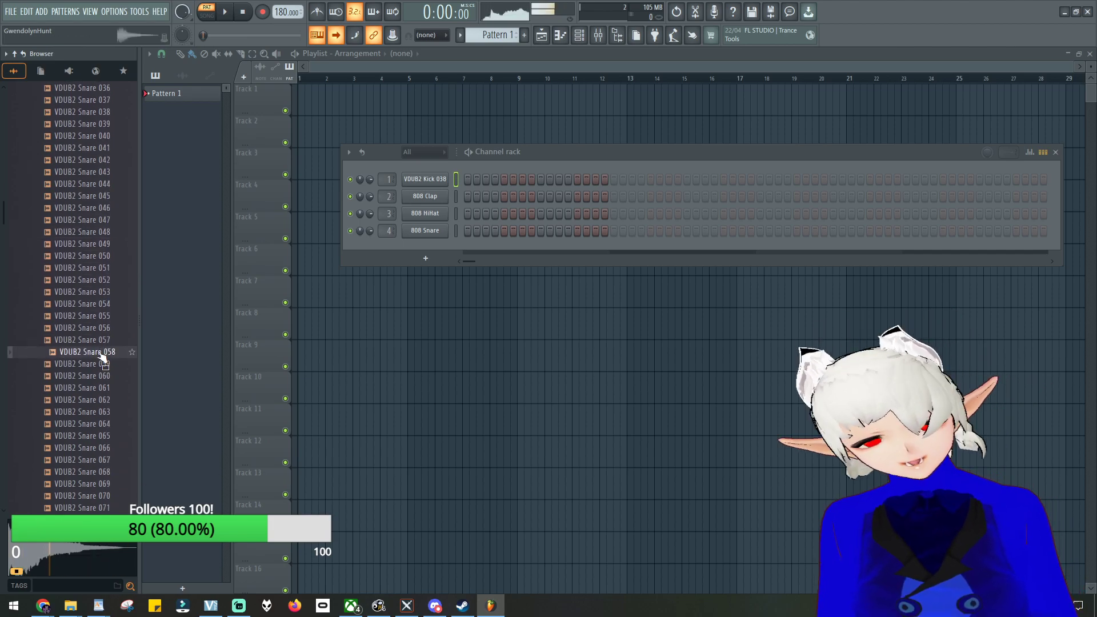
{"action": "left_click", "coordinate": [91, 413]}
{"action": "scroll", "coordinate": [91, 414], "scroll_direction": "down", "scroll_amount": 4}
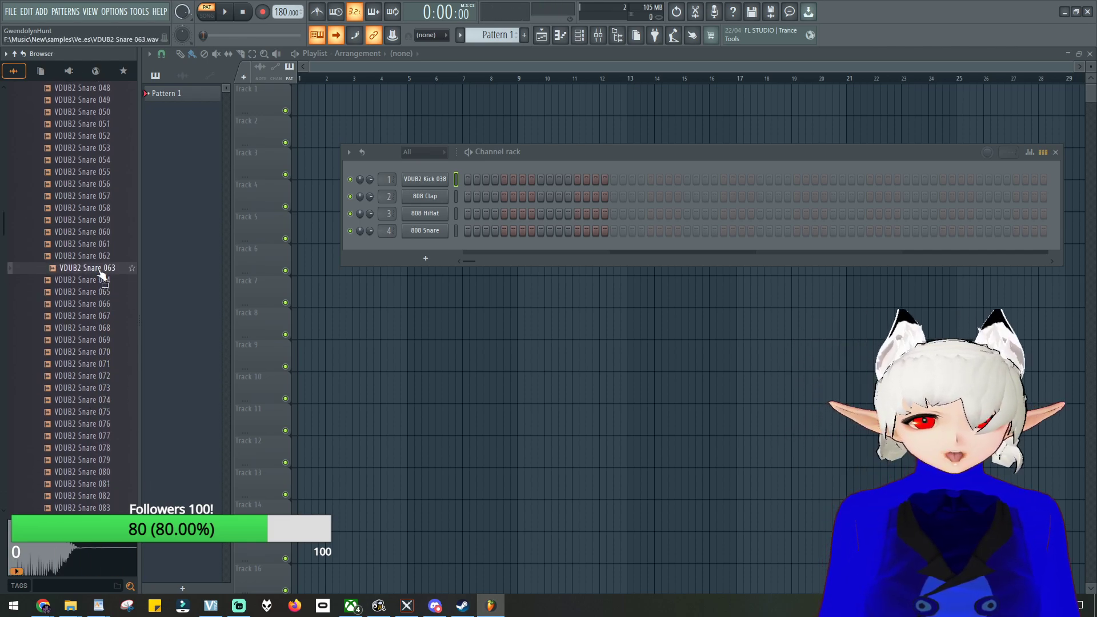
{"action": "left_click", "coordinate": [99, 308]}
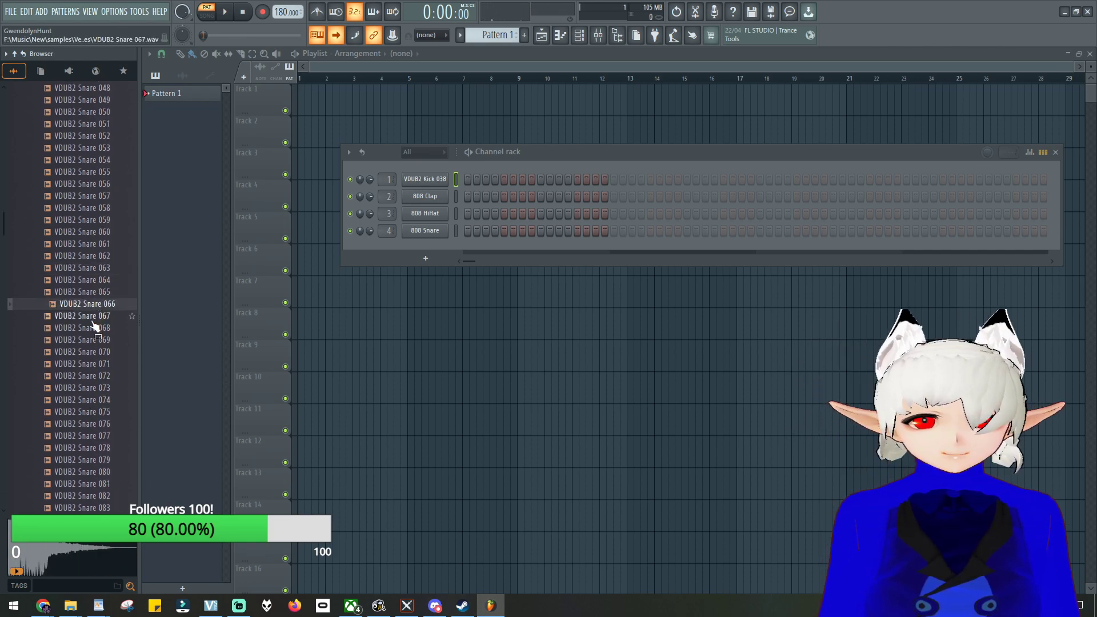
{"action": "left_click", "coordinate": [92, 320]}
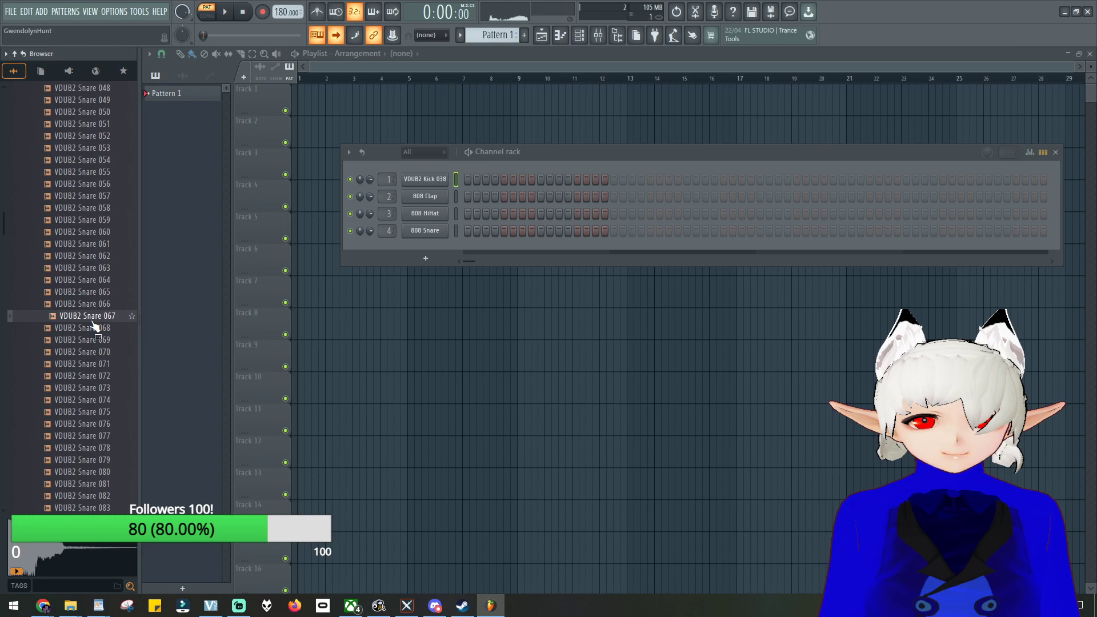
{"action": "left_click_drag", "start_coordinate": [87, 328], "coordinate": [421, 200]}
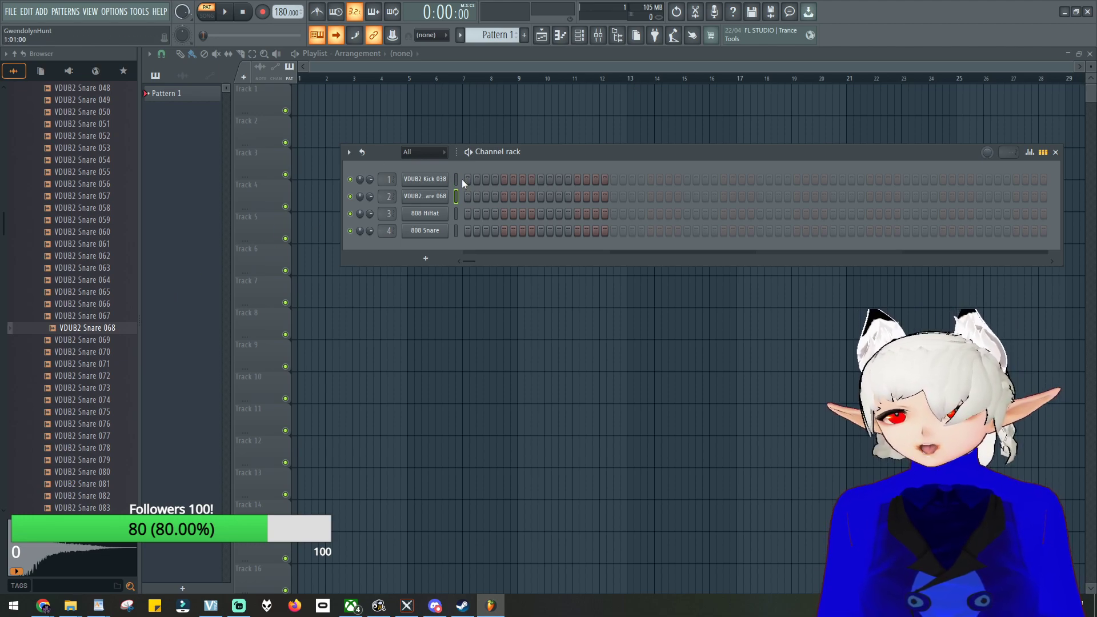
Step: Program snares on steps 5 and 13 and kicks on steps 1 and 11 of all four 16-step bars, and play the pattern
{"action": "left_click", "coordinate": [577, 196]}
{"action": "left_click", "coordinate": [650, 197]}
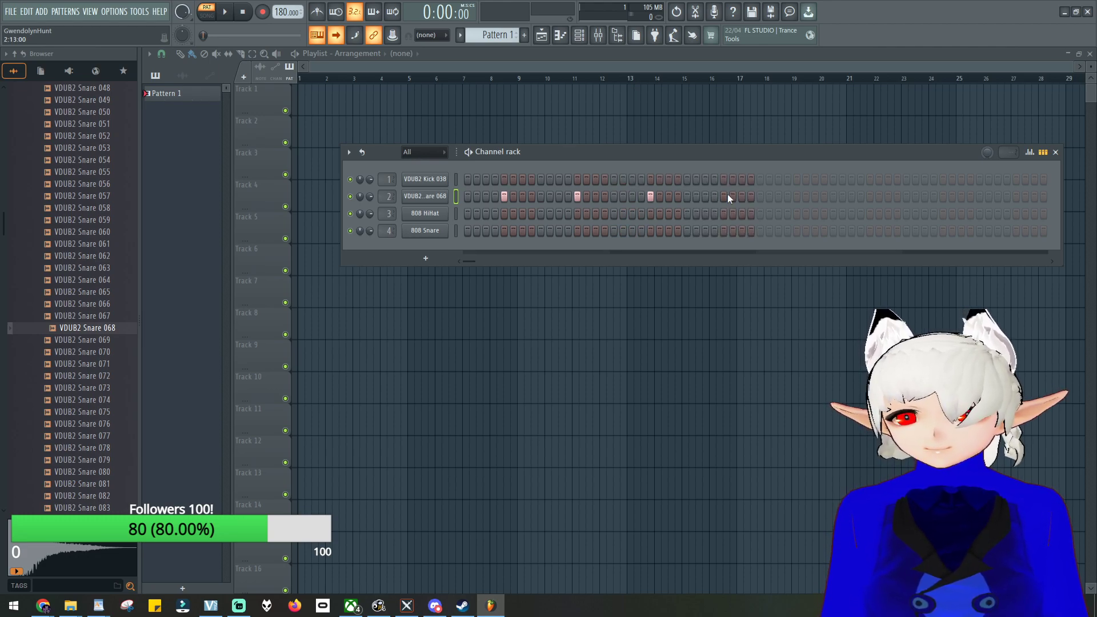
{"action": "left_click", "coordinate": [797, 197]}
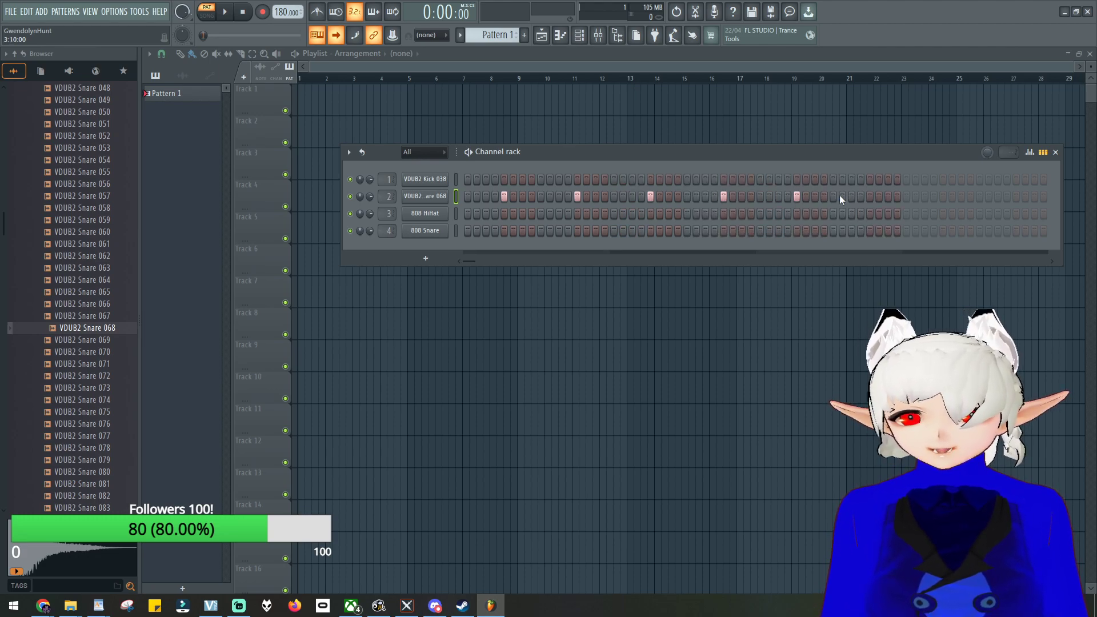
{"action": "left_click", "coordinate": [944, 197]}
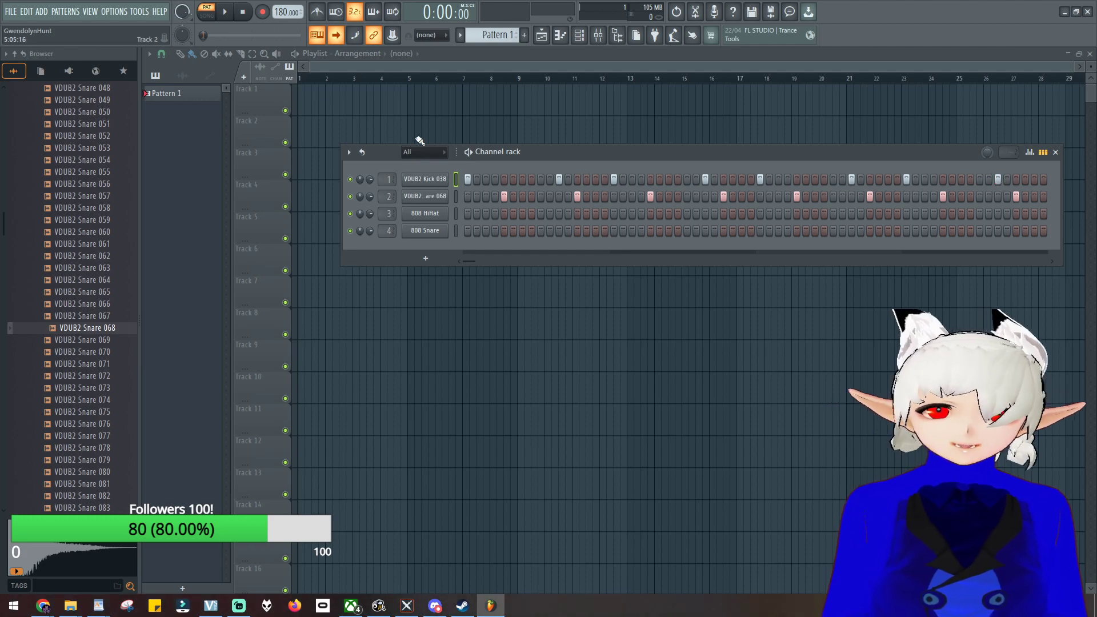
{"action": "key", "text": "space"}
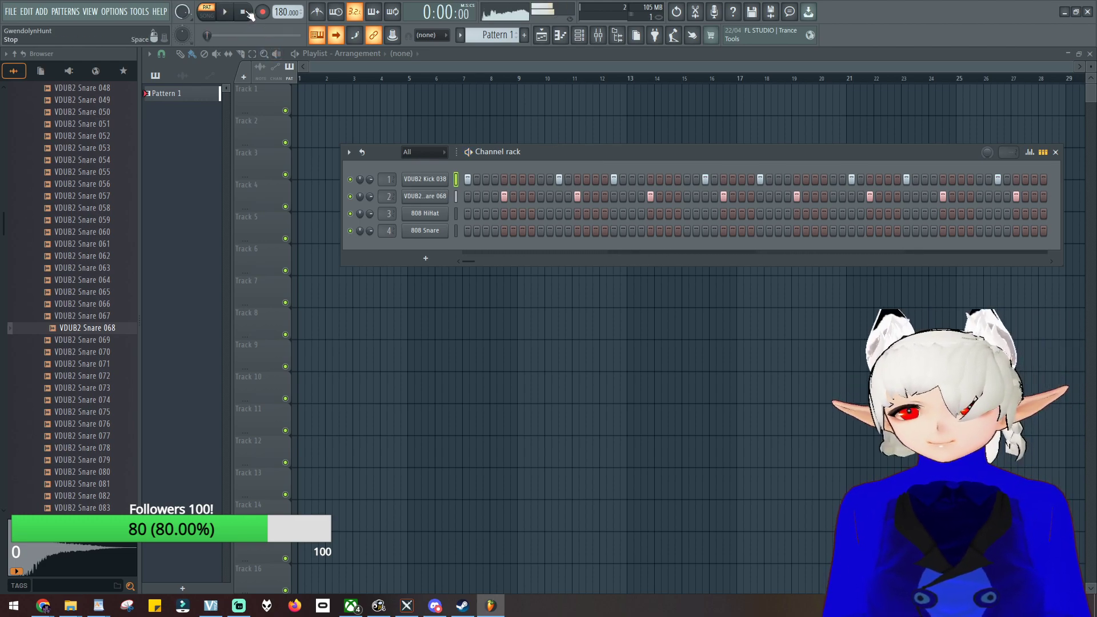
{"action": "key", "text": "space"}
Step: Collapse the VDUB2 Snares folder and listen to the kick and snare pattern once more
{"action": "scroll", "coordinate": [69, 257], "scroll_direction": "up", "scroll_amount": 20}
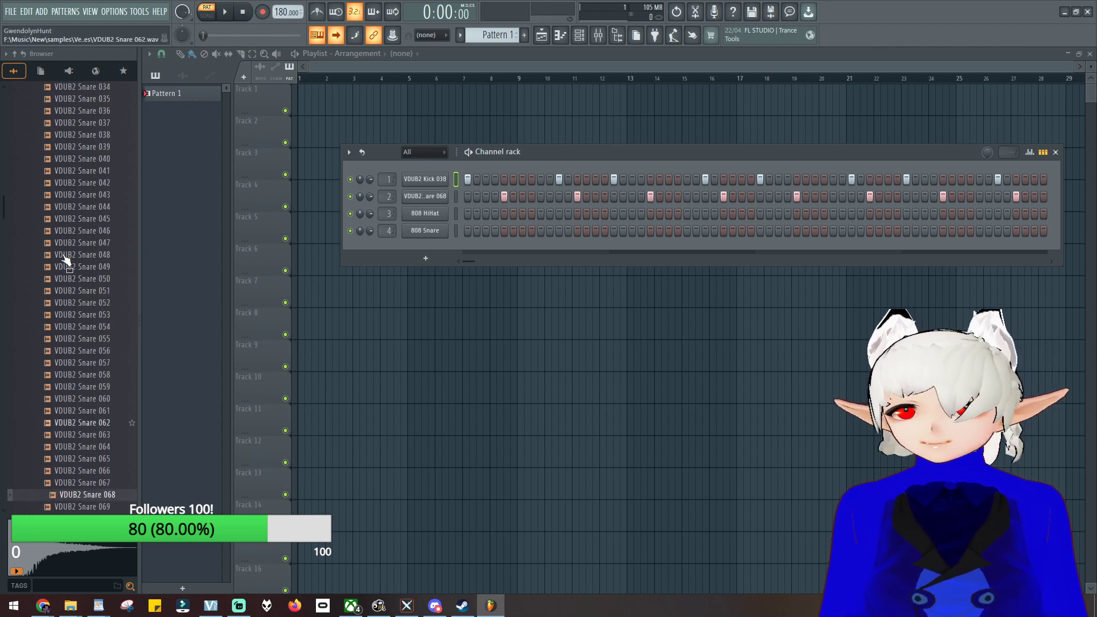
{"action": "left_click", "coordinate": [92, 305]}
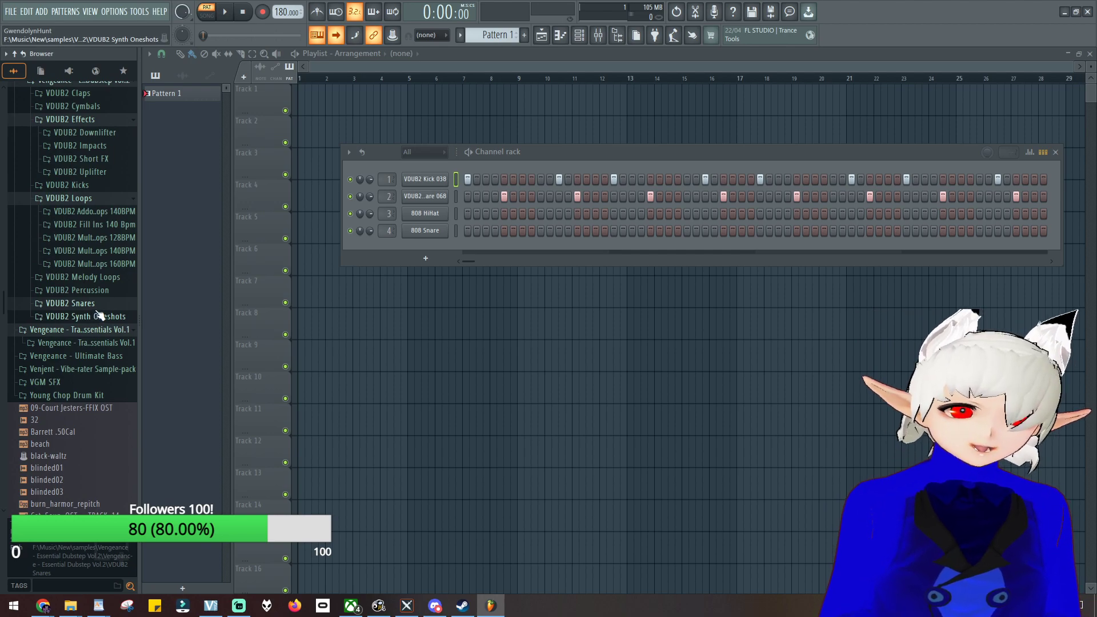
{"action": "scroll", "coordinate": [94, 317], "scroll_direction": "up", "scroll_amount": 5}
{"action": "scroll", "coordinate": [89, 322], "scroll_direction": "down", "scroll_amount": 2}
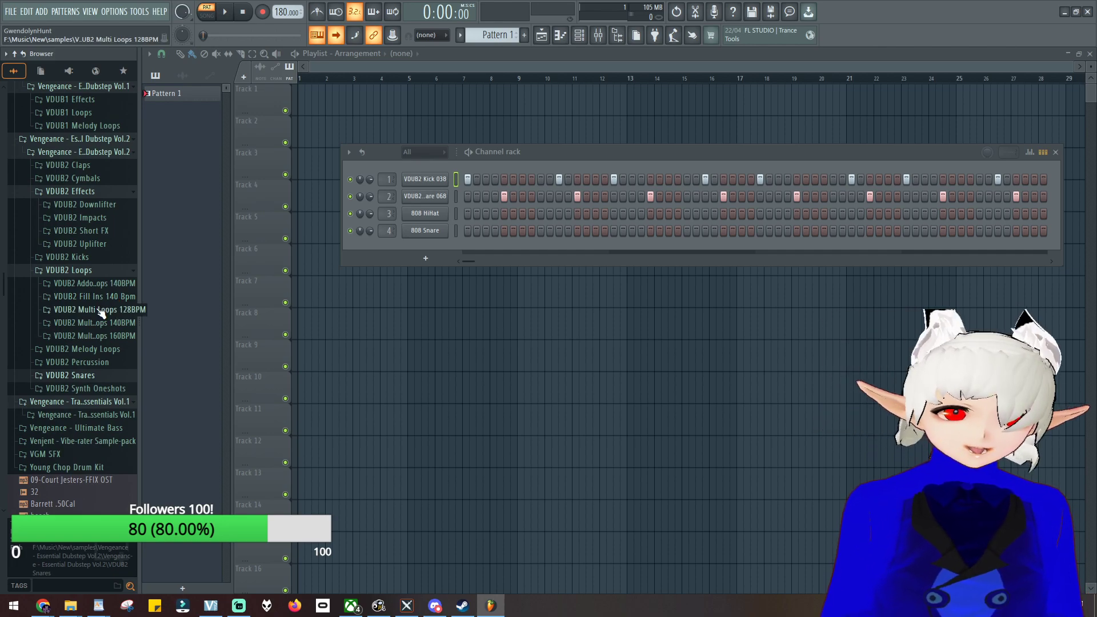
{"action": "left_click", "coordinate": [224, 12]}
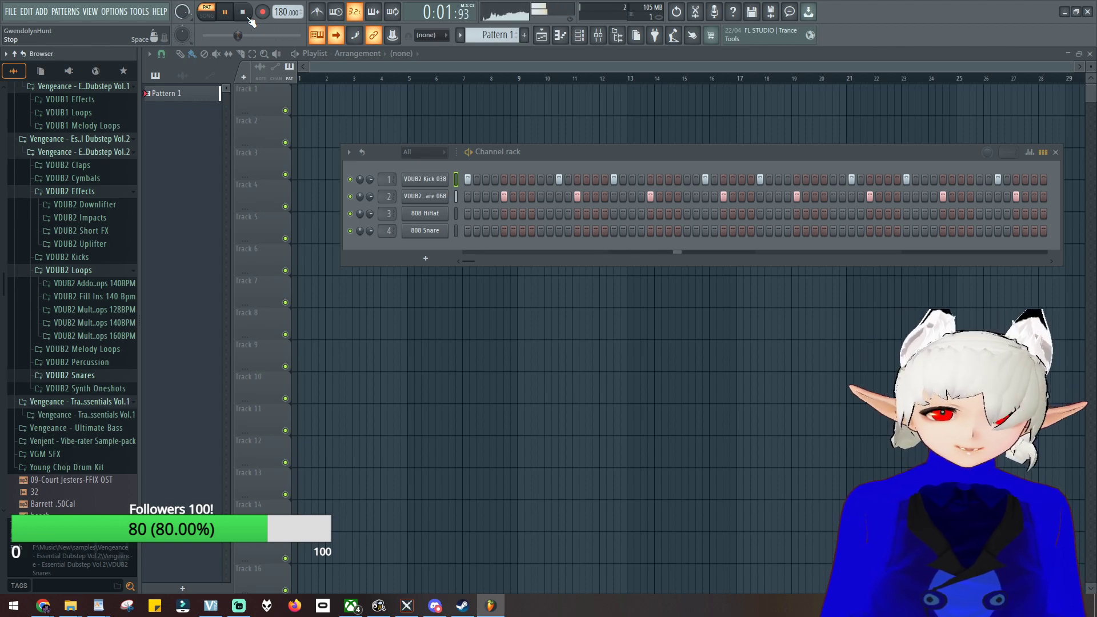
{"action": "left_click", "coordinate": [242, 12]}
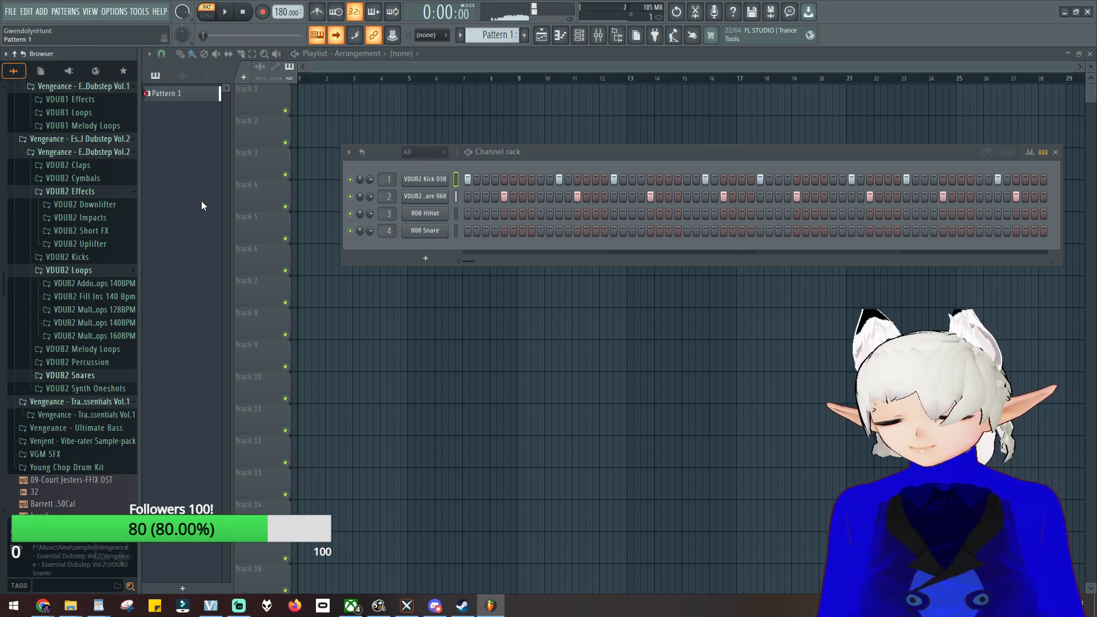
Step: Audition samples from VDUB2 Closed Hihat under VDUB2 Cymbals and replace the 808 HiHat channel's sound with VDUB2 Closed Hihat 008
{"action": "scroll", "coordinate": [103, 320], "scroll_direction": "up", "scroll_amount": 4}
{"action": "left_click", "coordinate": [92, 322]}
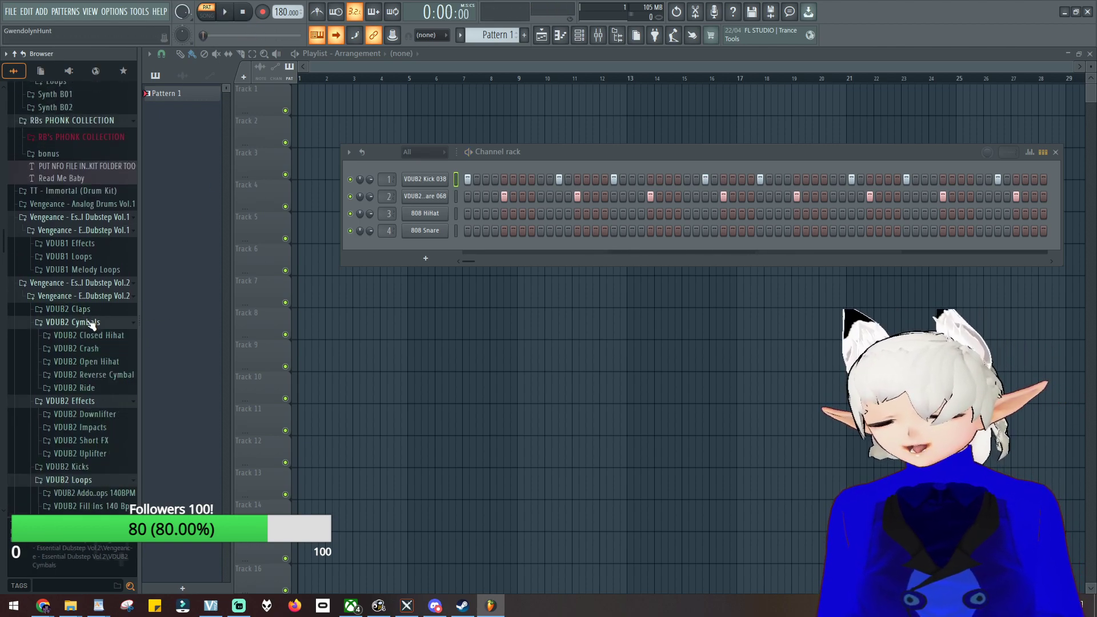
{"action": "left_click", "coordinate": [111, 336]}
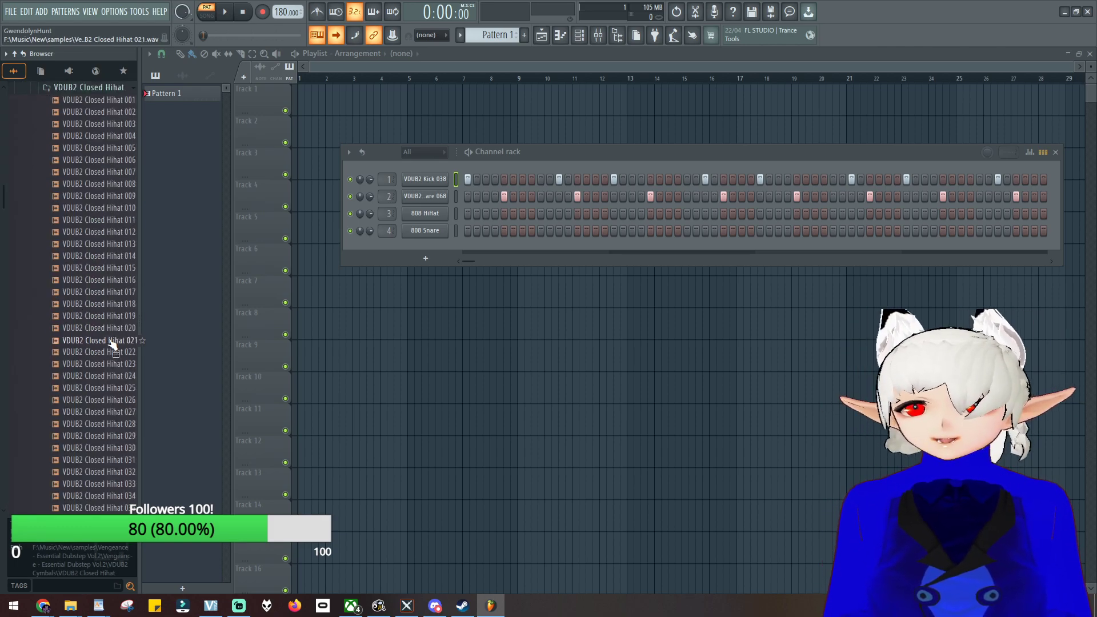
{"action": "left_click", "coordinate": [112, 343]}
{"action": "left_click", "coordinate": [92, 257]}
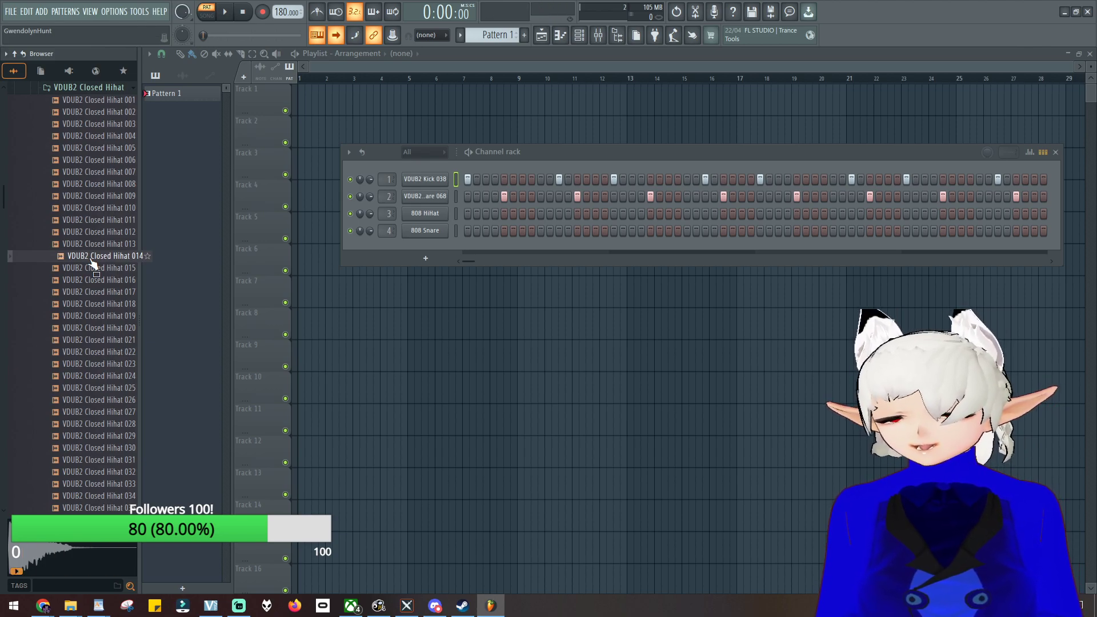
{"action": "left_click_drag", "start_coordinate": [97, 183], "coordinate": [423, 214]}
Step: Fill the closed hi-hat channel with a hit on every 4 steps
{"action": "right_click", "coordinate": [422, 214]}
{"action": "left_click", "coordinate": [543, 148]}
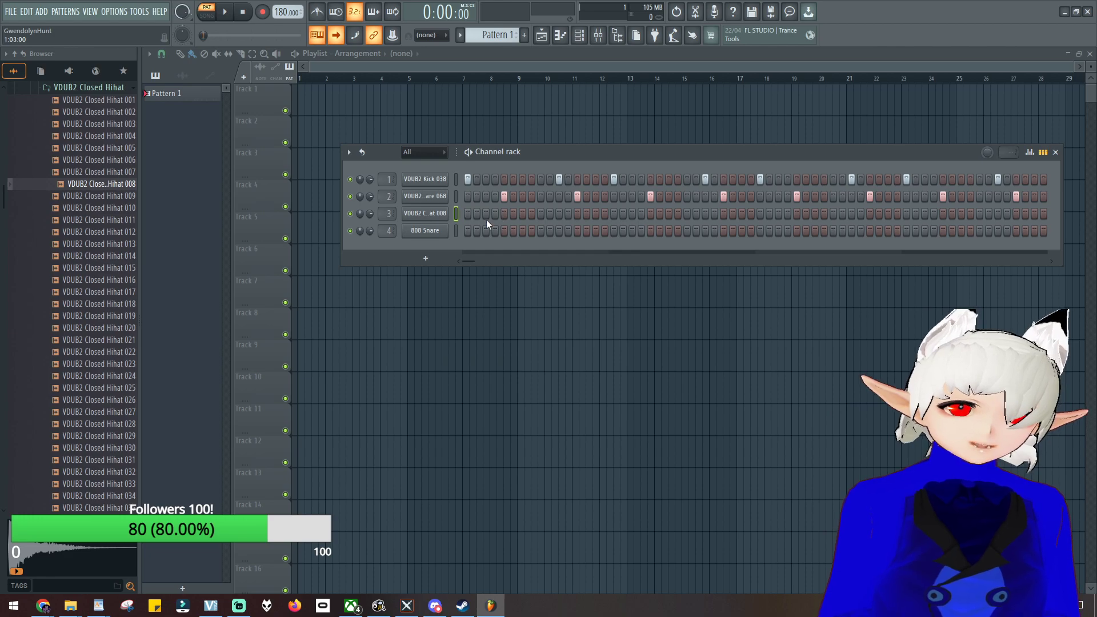
{"action": "left_click", "coordinate": [468, 214]}
{"action": "right_click", "coordinate": [445, 214]}
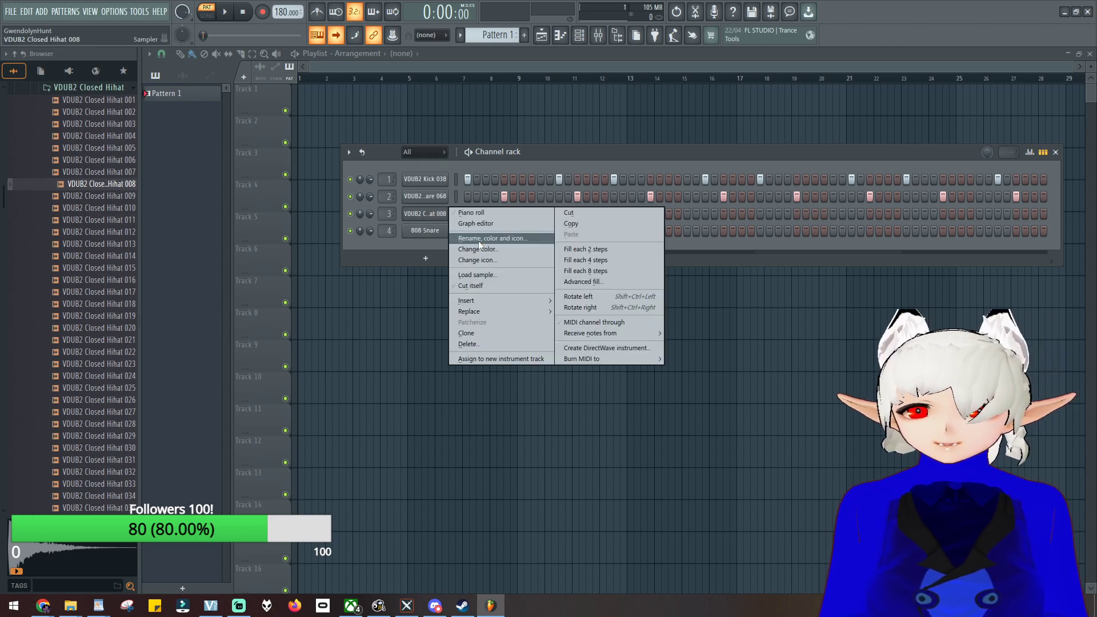
{"action": "left_click", "coordinate": [552, 238]}
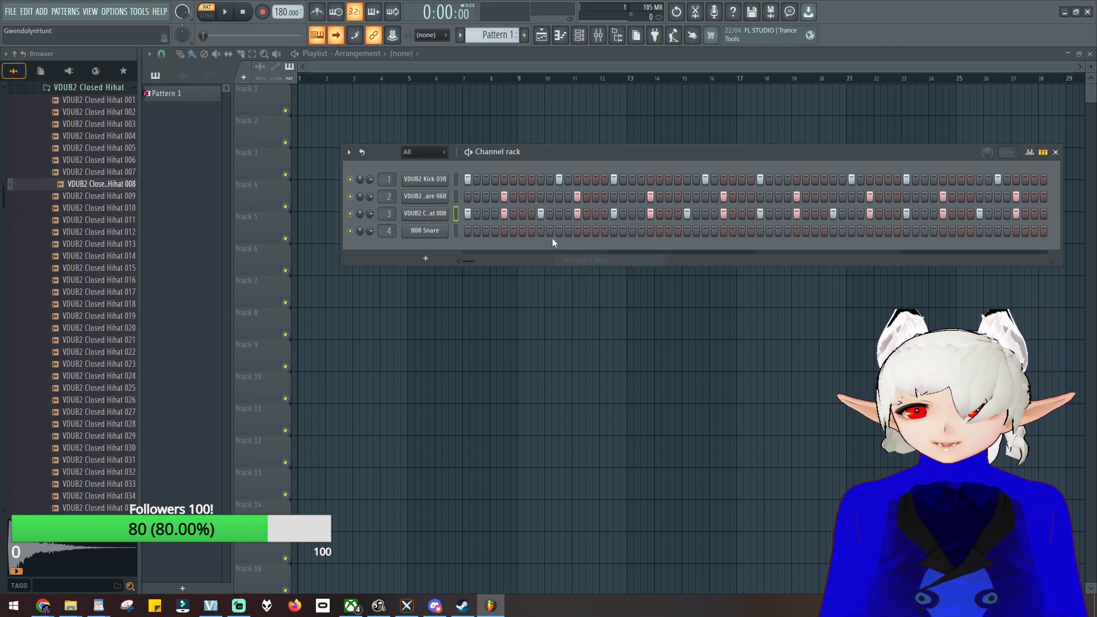
Step: With the pattern playing, add extra closed hi-hat hits on steps 2, 7, 14, 18, 19 and 22
{"action": "left_click", "coordinate": [229, 16]}
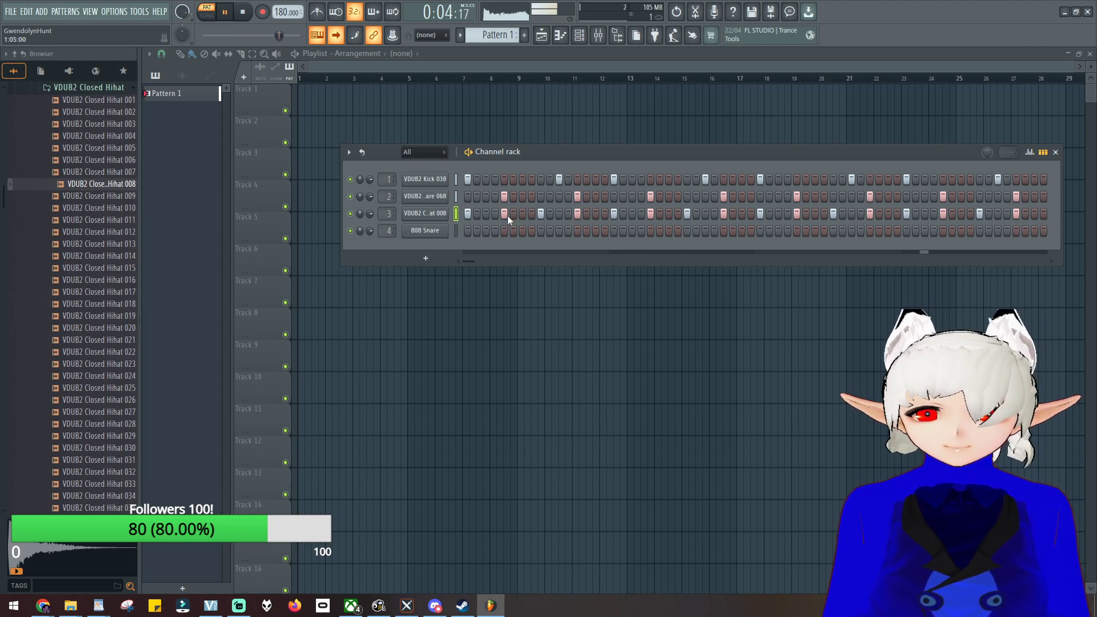
{"action": "left_click", "coordinate": [477, 213]}
{"action": "left_click", "coordinate": [522, 214]}
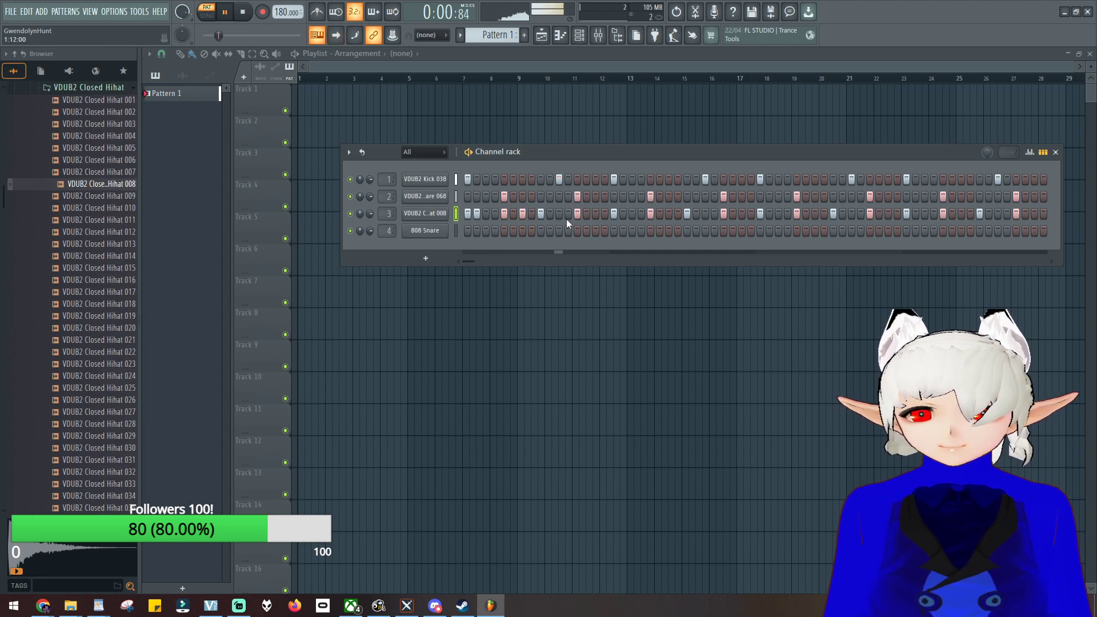
{"action": "left_click", "coordinate": [587, 214]}
{"action": "left_click", "coordinate": [632, 214]}
{"action": "left_click", "coordinate": [623, 213]}
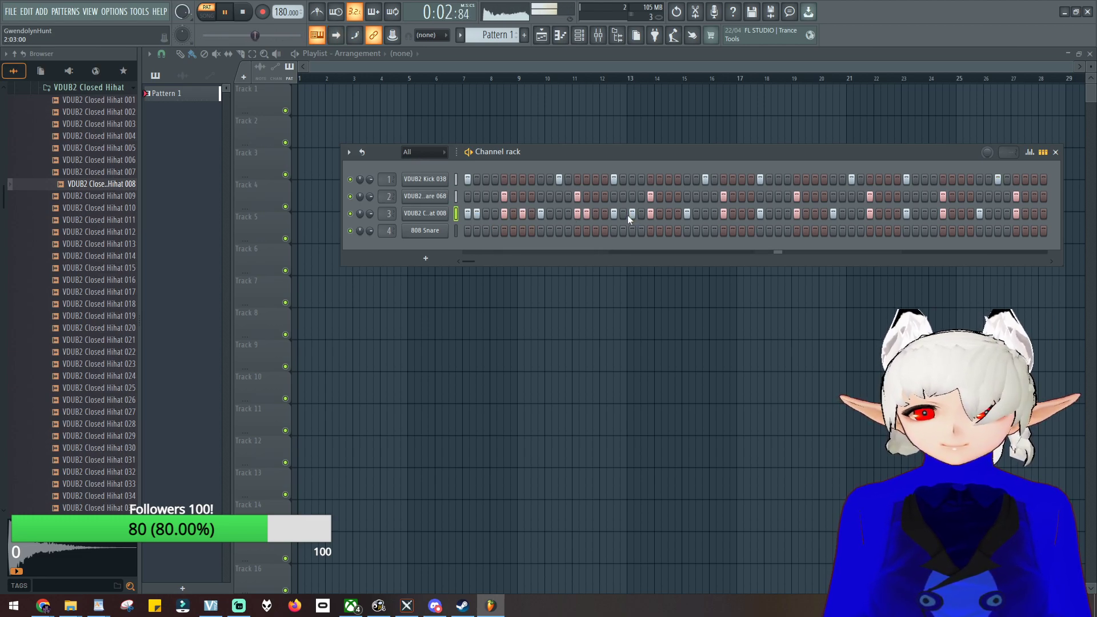
{"action": "left_click", "coordinate": [660, 213]}
{"action": "left_click", "coordinate": [705, 214]}
{"action": "left_click", "coordinate": [705, 213]}
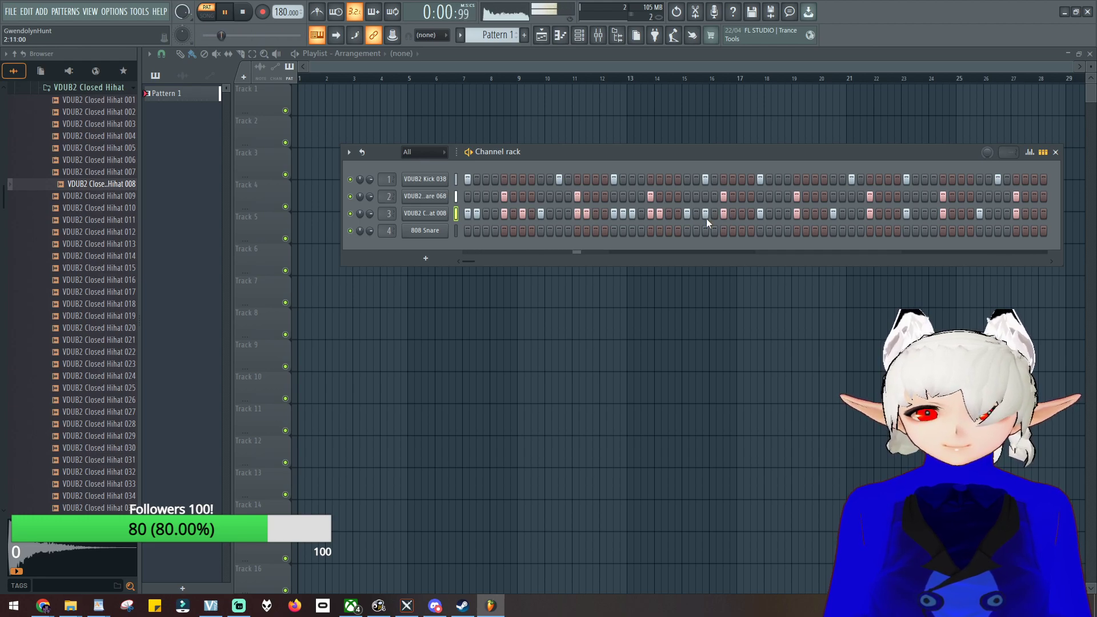
Step: Add extra closed hi-hat hits on steps 31, 35, 38, 42, 46, 48, 50, 55 and 58
{"action": "left_click", "coordinate": [741, 214]}
{"action": "left_click", "coordinate": [777, 214]}
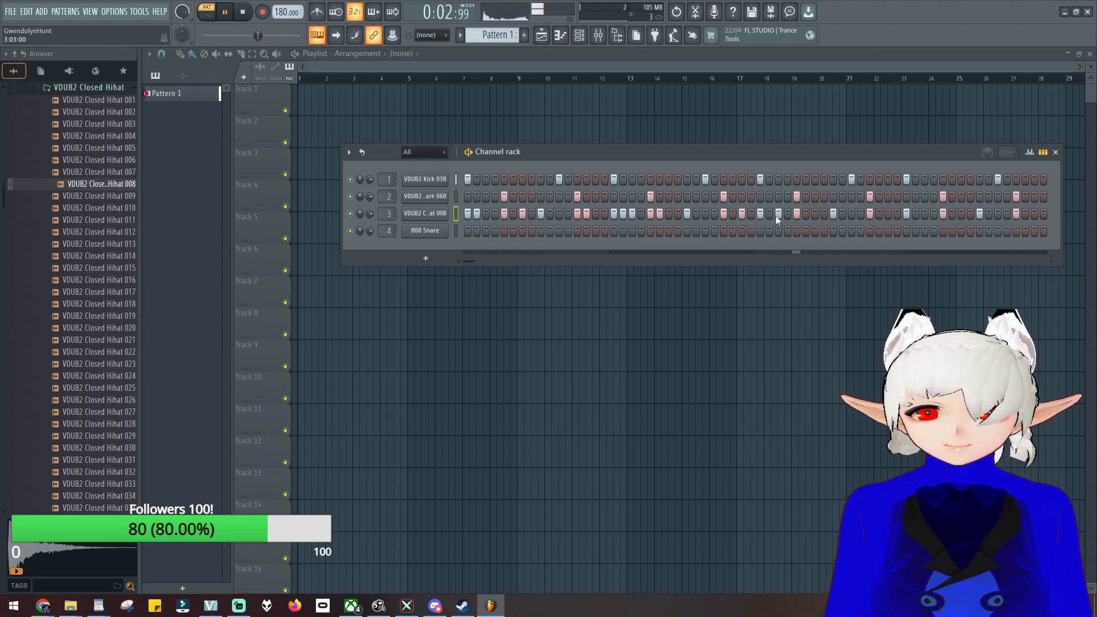
{"action": "left_click", "coordinate": [806, 214]}
{"action": "left_click", "coordinate": [842, 213]}
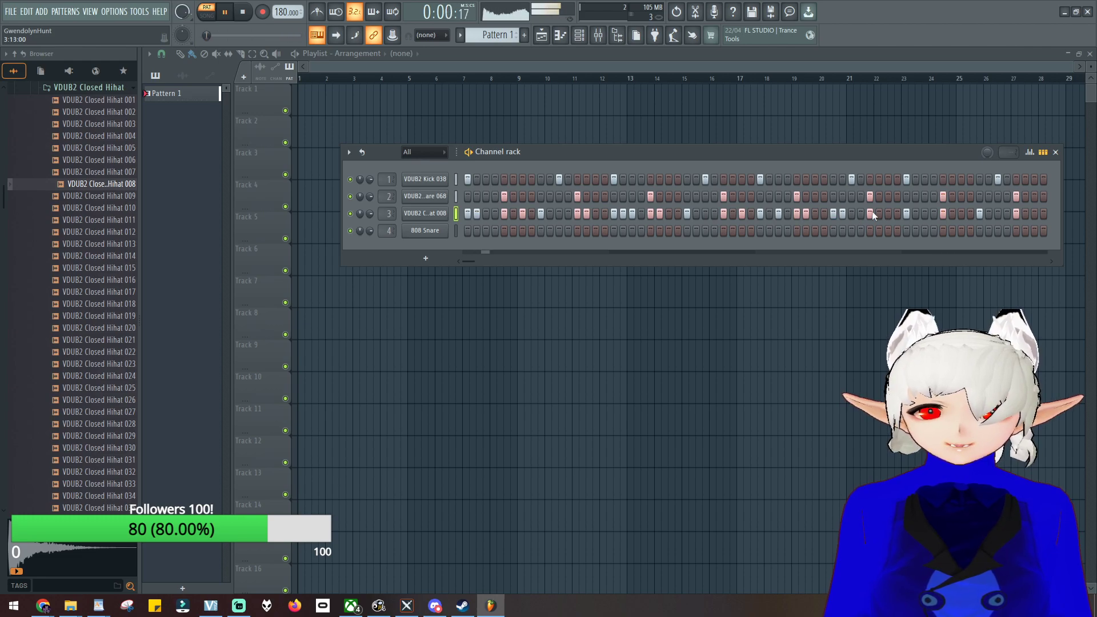
{"action": "left_click", "coordinate": [879, 213]}
{"action": "left_click", "coordinate": [897, 214]}
{"action": "left_click", "coordinate": [915, 214]}
{"action": "left_click", "coordinate": [961, 213]}
{"action": "left_click", "coordinate": [989, 213]}
{"action": "left_click", "coordinate": [1034, 214]}
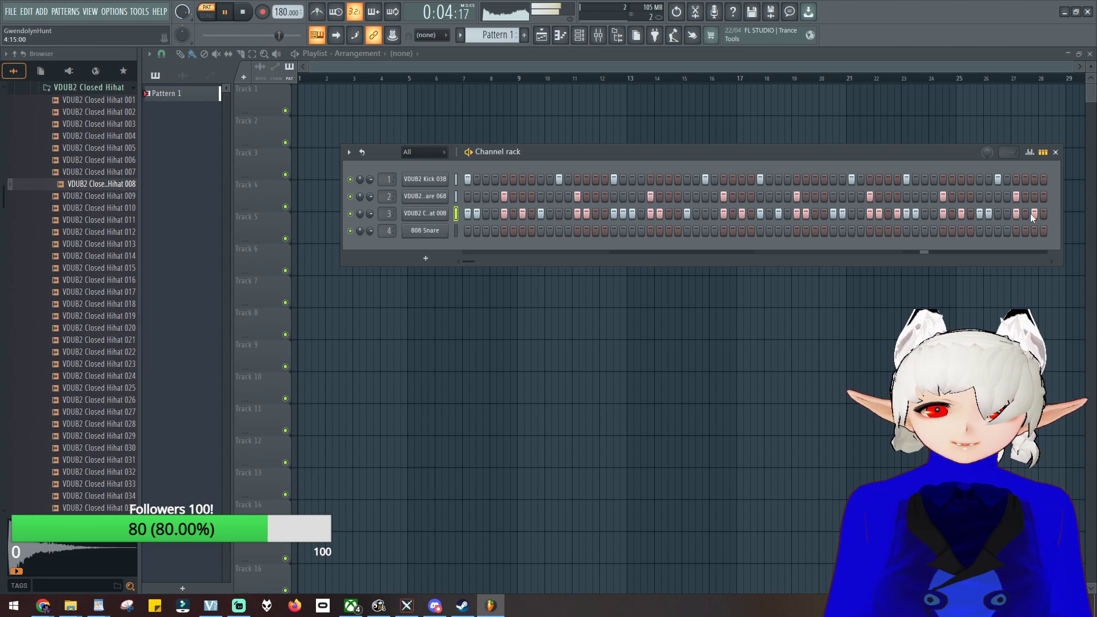
{"action": "left_click", "coordinate": [1031, 213]}
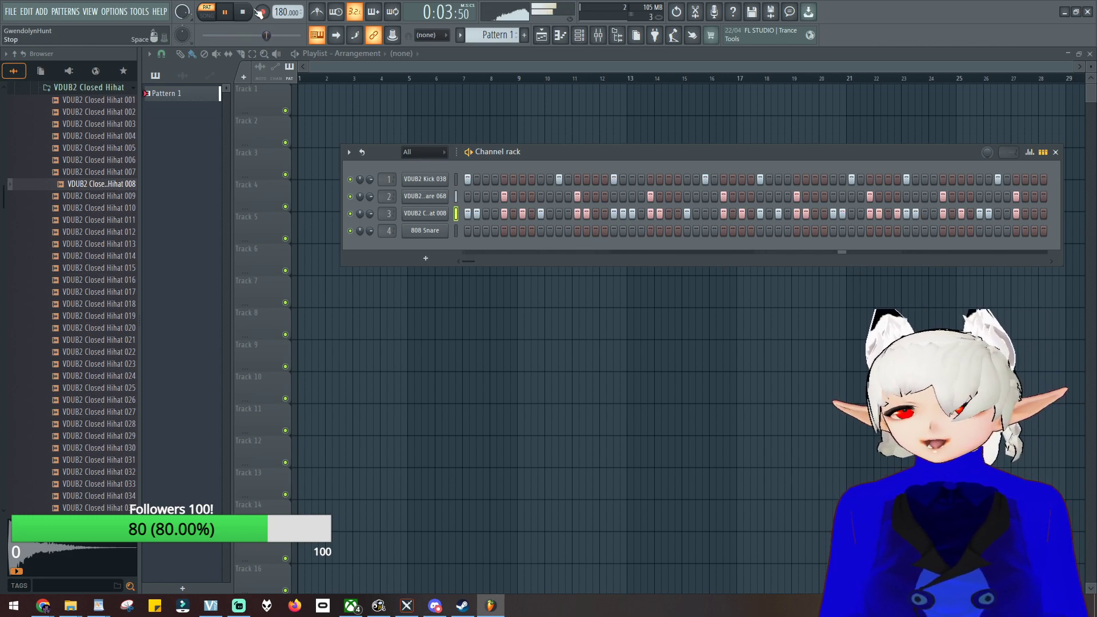
Step: Stop playback, collapse the VDUB2 Closed Hihat and VDUB2 Effects folders, and open the VDUB2 Percussion sample folder
{"action": "left_click", "coordinate": [256, 10]}
{"action": "scroll", "coordinate": [100, 142], "scroll_direction": "up", "scroll_amount": 4}
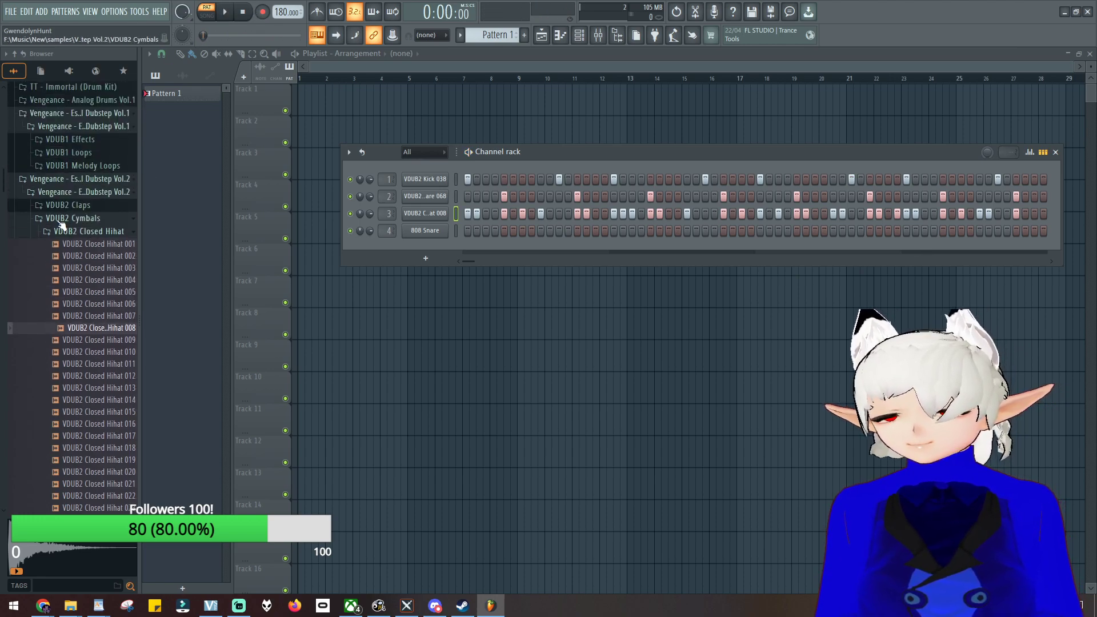
{"action": "left_click", "coordinate": [85, 231]}
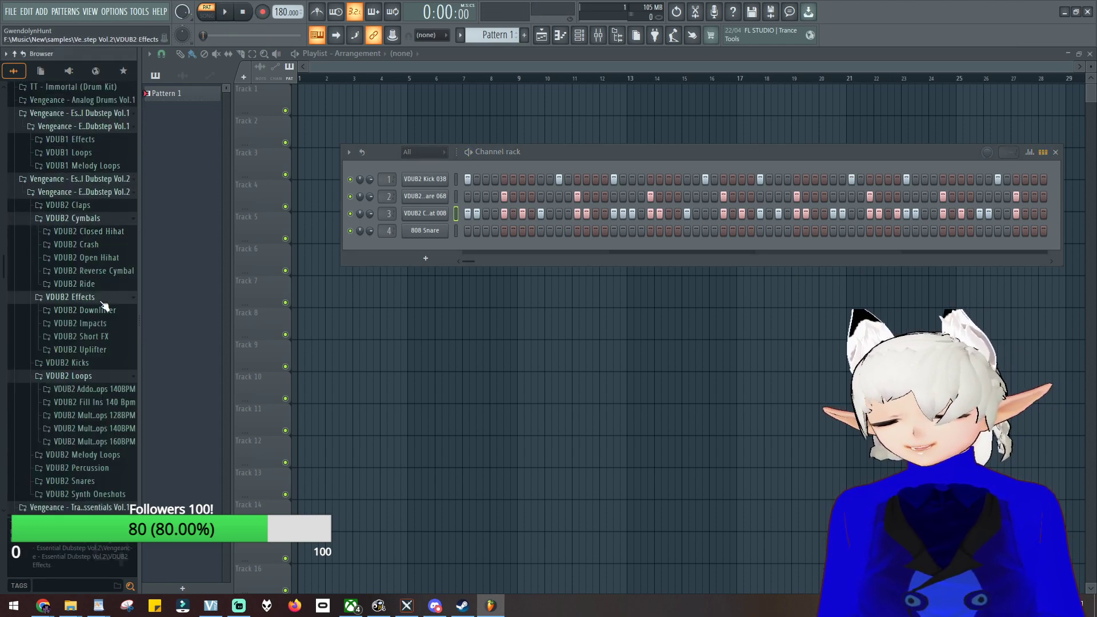
{"action": "left_click", "coordinate": [86, 297]}
{"action": "left_click", "coordinate": [93, 421]}
Step: Audition VDUB2 Percussion samples and add VDUB2 Percussion 074 to the channel rack as a new channel below 808 Snare
{"action": "left_click", "coordinate": [84, 366]}
{"action": "left_click", "coordinate": [85, 423]}
{"action": "scroll", "coordinate": [87, 423], "scroll_direction": "down", "scroll_amount": 1}
{"action": "left_click", "coordinate": [91, 401]}
{"action": "scroll", "coordinate": [95, 413], "scroll_direction": "down", "scroll_amount": 1}
{"action": "left_click", "coordinate": [94, 413]}
{"action": "scroll", "coordinate": [96, 419], "scroll_direction": "down", "scroll_amount": 2}
{"action": "left_click", "coordinate": [97, 415]}
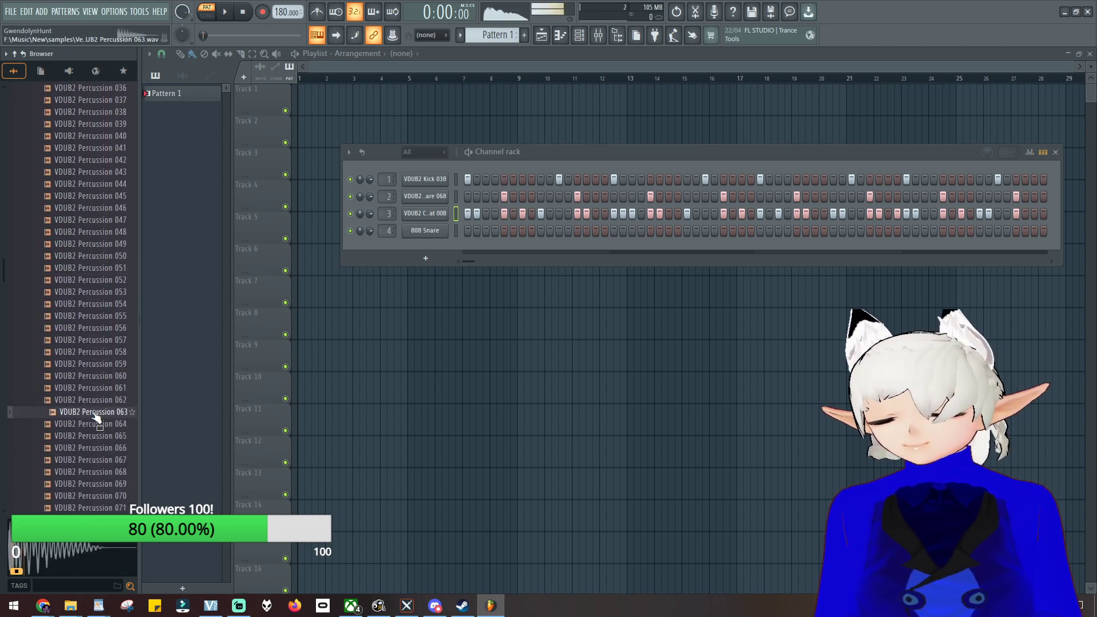
{"action": "left_click", "coordinate": [90, 451]}
{"action": "left_click", "coordinate": [96, 484]}
{"action": "scroll", "coordinate": [95, 492], "scroll_direction": "down", "scroll_amount": 1}
{"action": "left_click", "coordinate": [91, 399]}
{"action": "left_click", "coordinate": [92, 435]}
{"action": "left_click", "coordinate": [76, 472]}
{"action": "scroll", "coordinate": [75, 475], "scroll_direction": "down", "scroll_amount": 1}
{"action": "left_click_drag", "start_coordinate": [86, 400], "coordinate": [440, 247]}
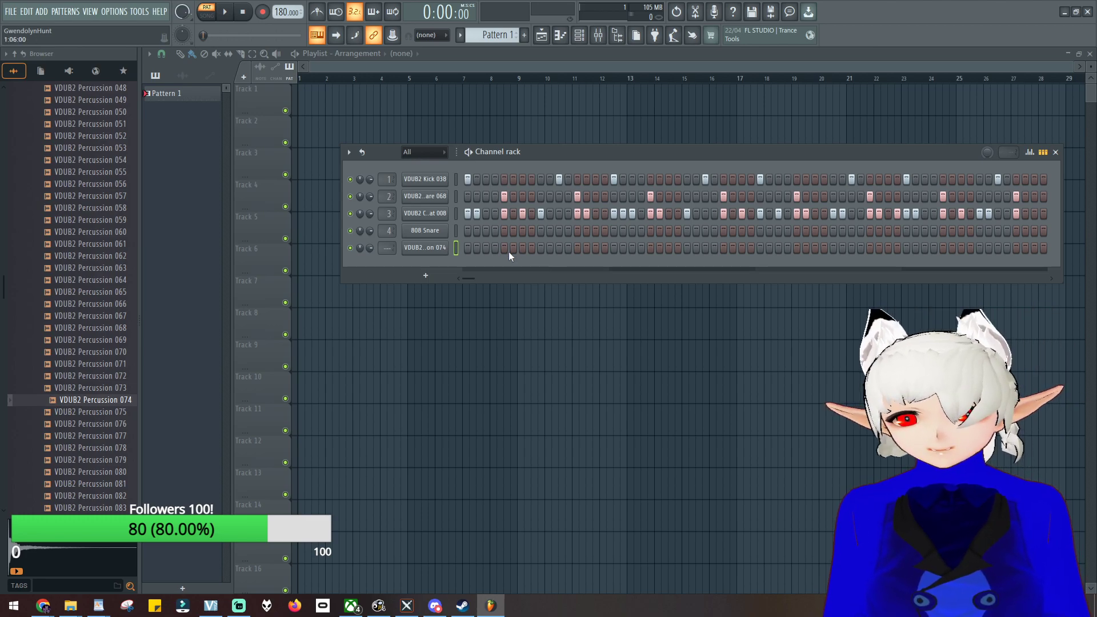
Step: Place VDUB2 Percussion 074 hits on steps 9, 13, 25, 33, 41, 45, 53 and 57
{"action": "left_click", "coordinate": [540, 247]}
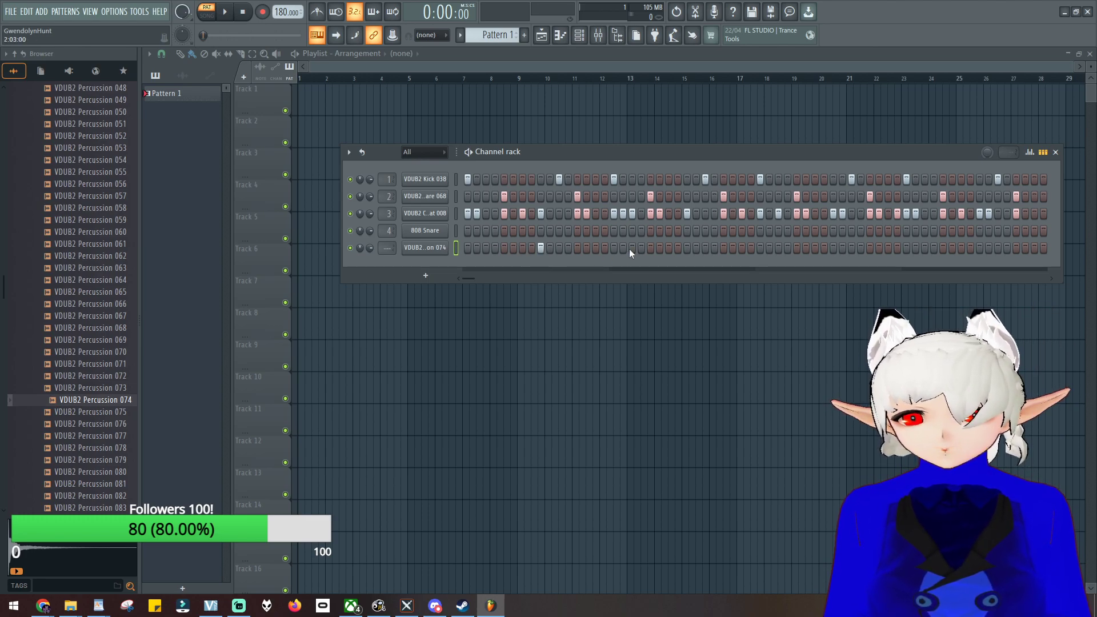
{"action": "left_click", "coordinate": [578, 249]}
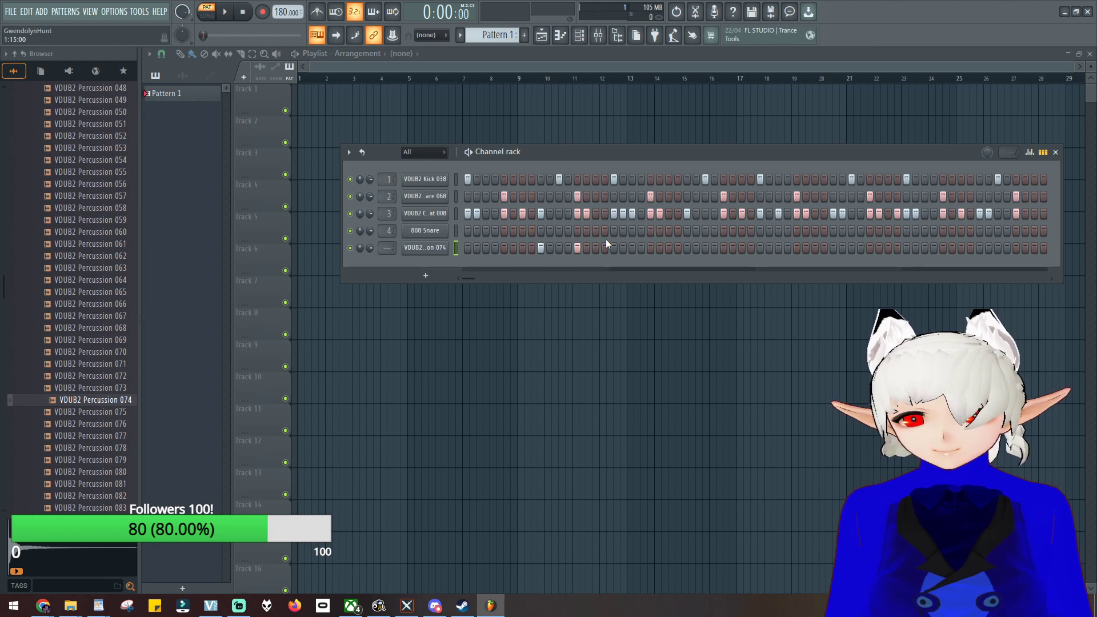
{"action": "left_click", "coordinate": [686, 249]}
{"action": "left_click", "coordinate": [760, 247]}
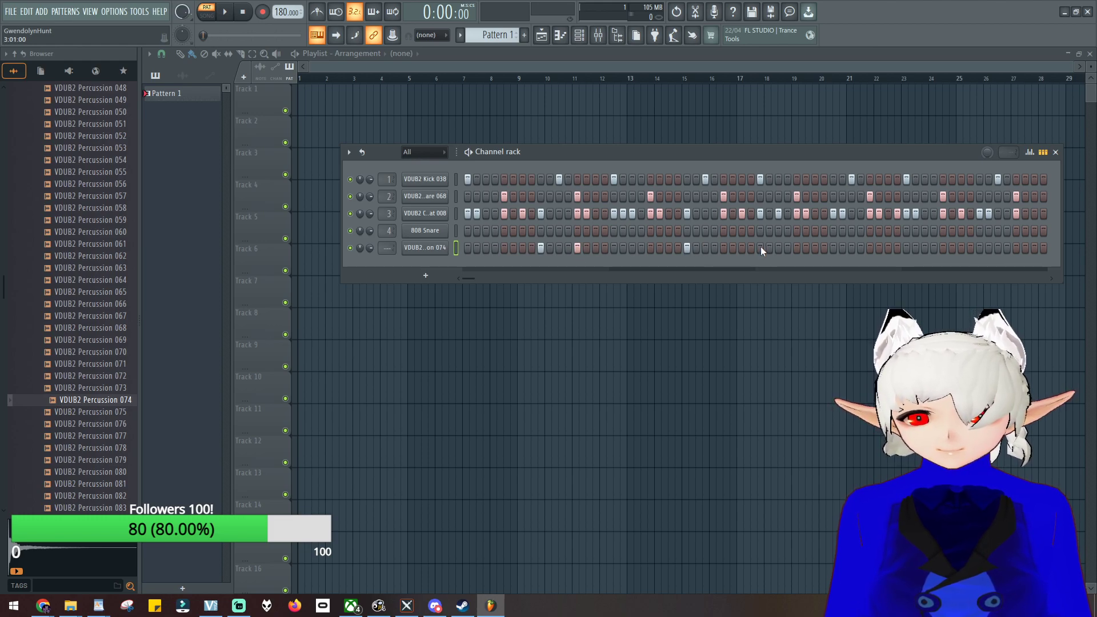
{"action": "left_click", "coordinate": [833, 247]}
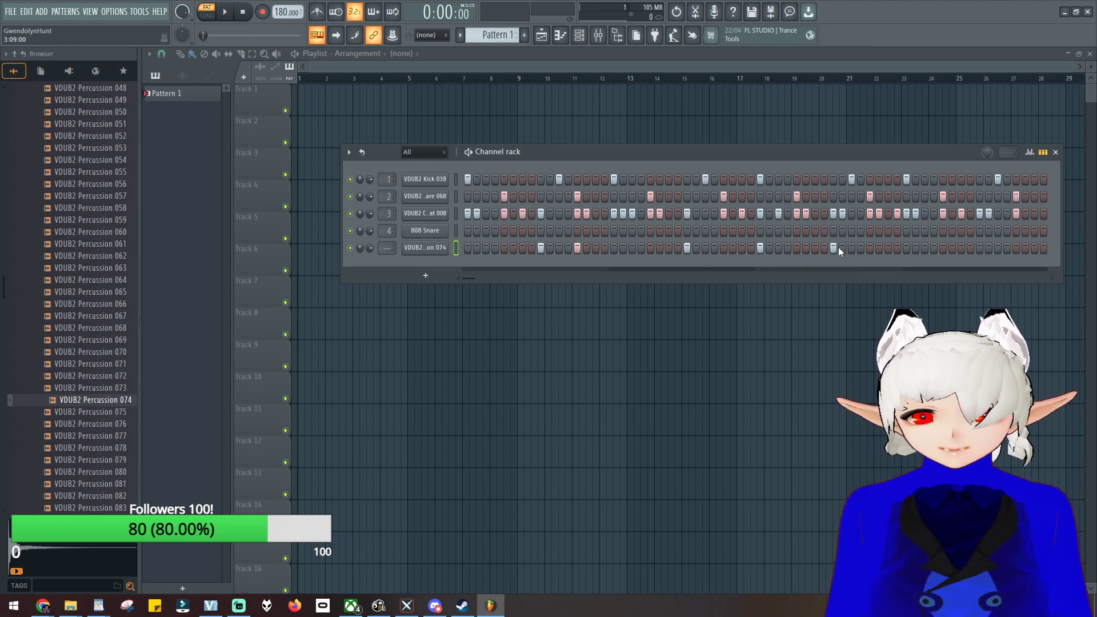
{"action": "left_click", "coordinate": [869, 247]}
{"action": "left_click", "coordinate": [943, 247]}
{"action": "left_click", "coordinate": [979, 248]}
Step: Play the pattern, remove the percussion hit on step 57, and stop playback
{"action": "key", "text": "space"}
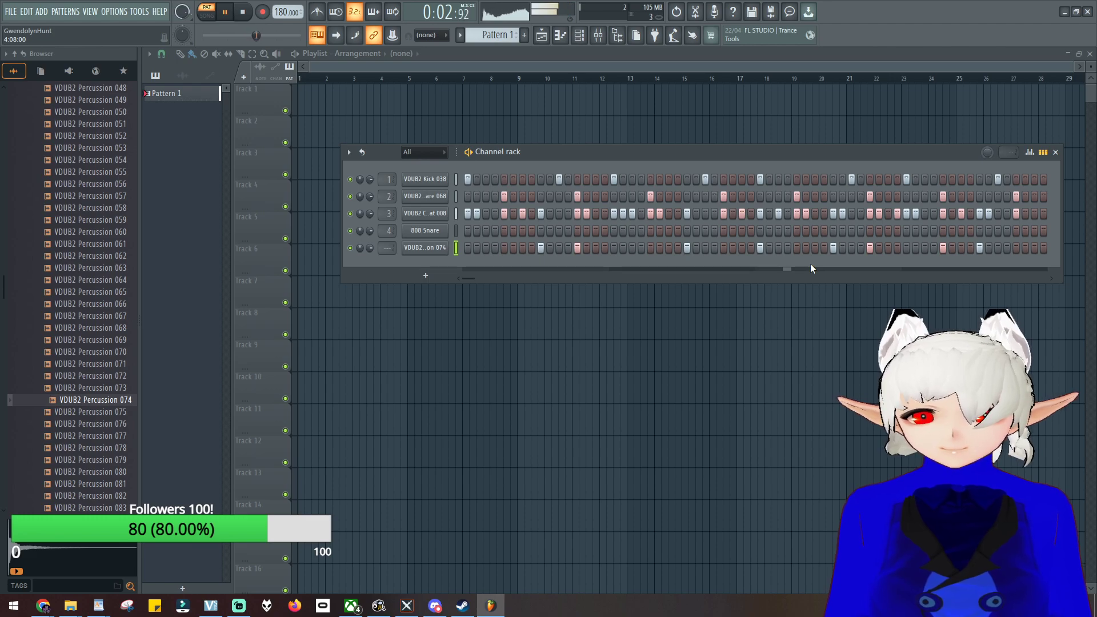
{"action": "left_click", "coordinate": [977, 248]}
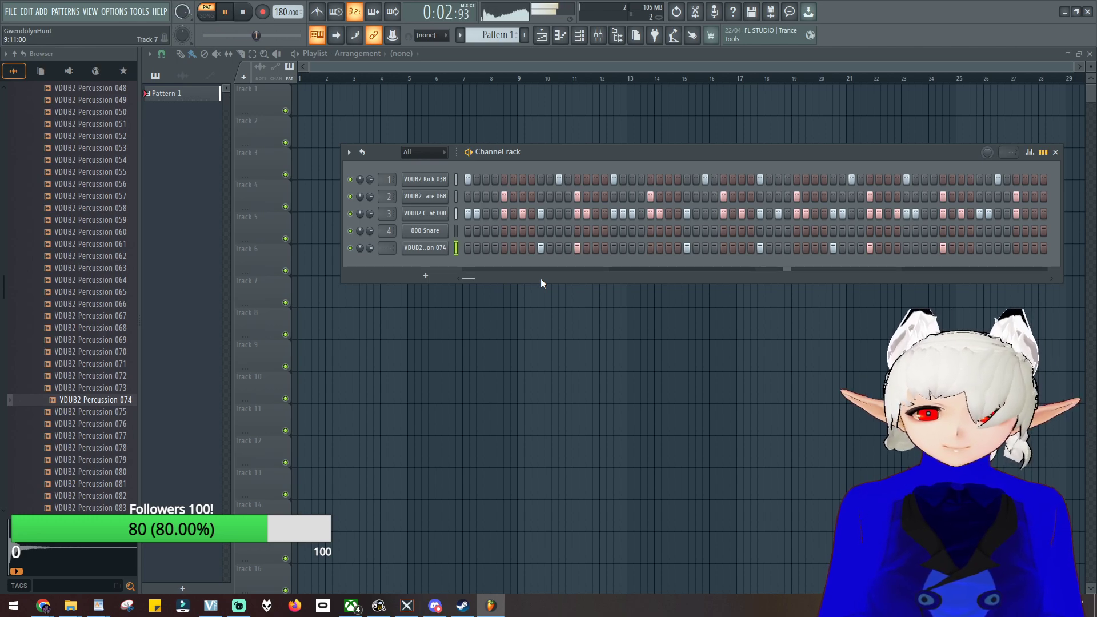
{"action": "left_click", "coordinate": [253, 16]}
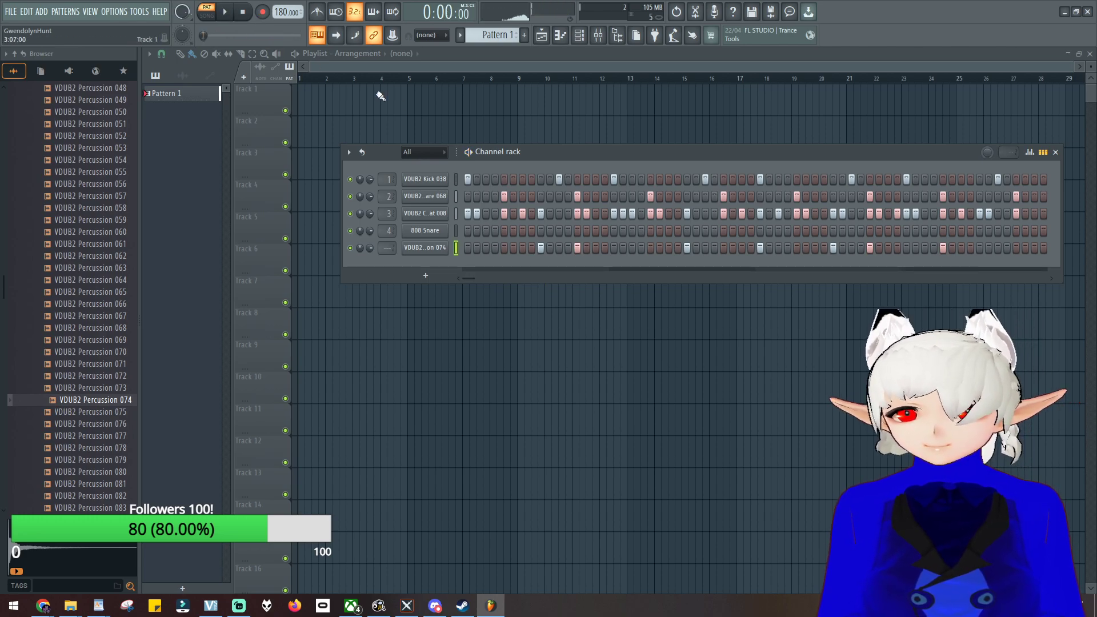
Step: Place four back-to-back Pattern 1 clips on Track 1 of the playlist, starting at bar 1 and ending at bar 17
{"action": "left_click", "coordinate": [381, 98]}
{"action": "left_click_drag", "start_coordinate": [397, 97], "coordinate": [315, 98]}
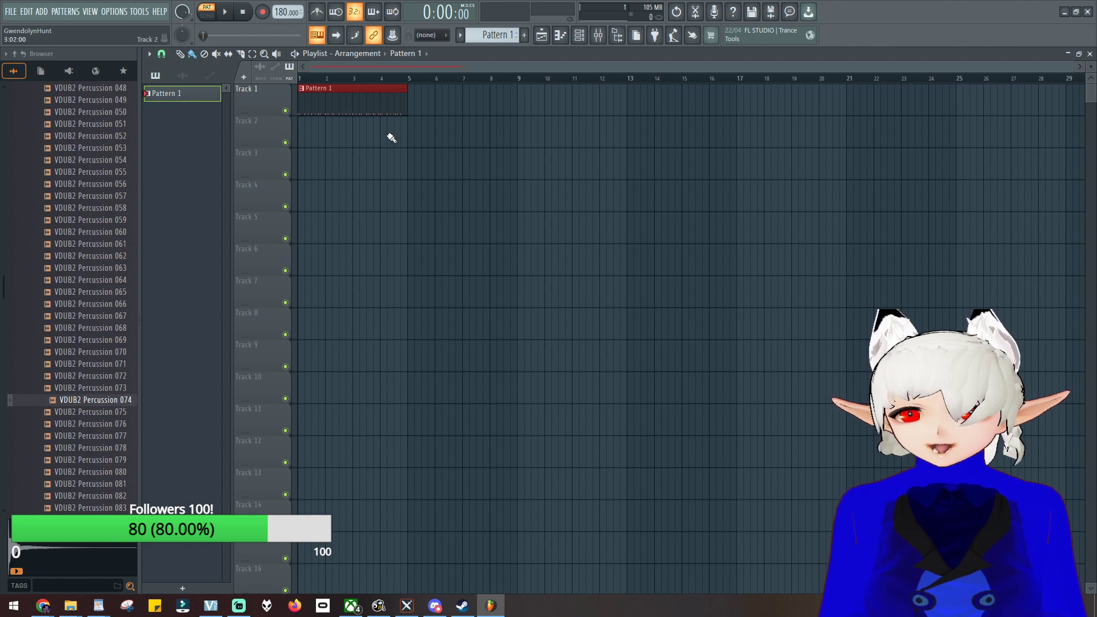
{"action": "left_click_drag", "start_coordinate": [414, 103], "coordinate": [666, 105]}
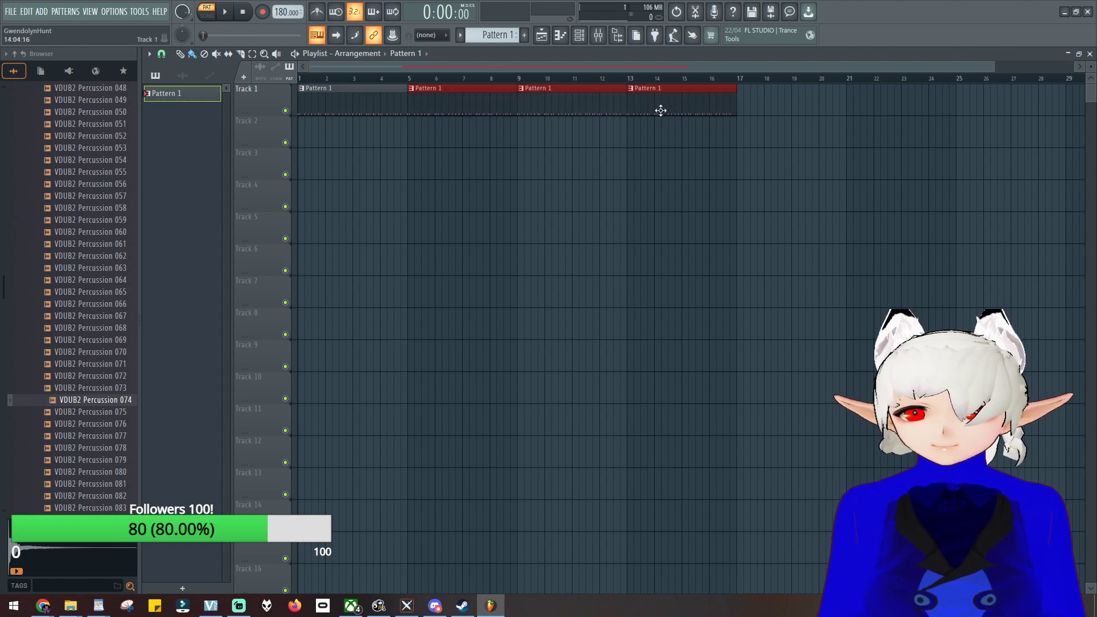
Step: Reopen the channel rack and replace the 808 Snare channel's instrument with FLEX
{"action": "left_click", "coordinate": [580, 35]}
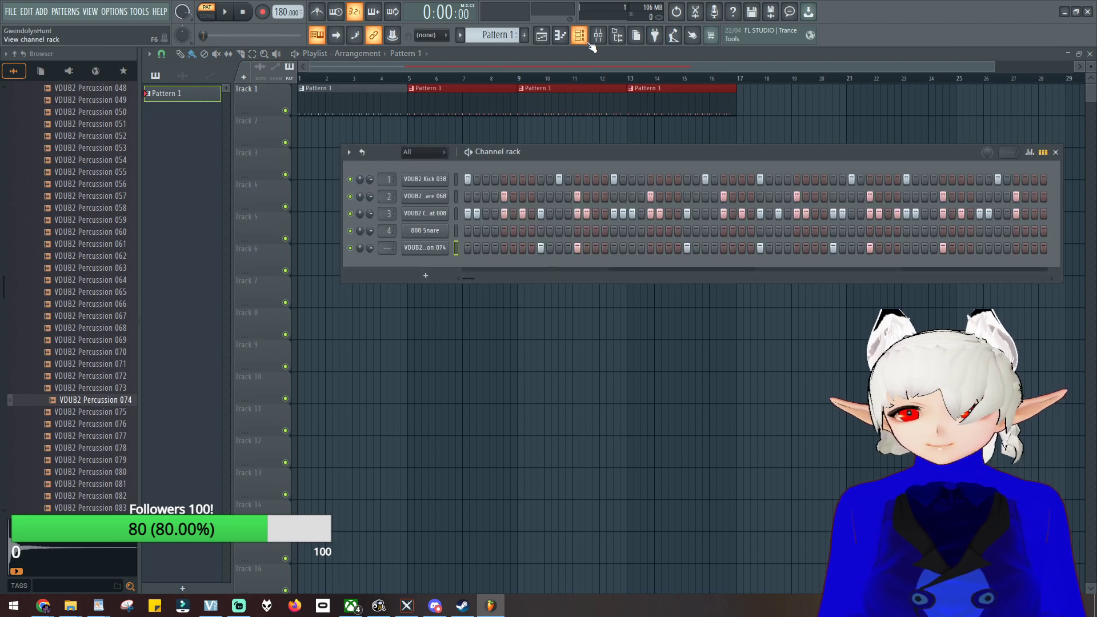
{"action": "right_click", "coordinate": [437, 247]}
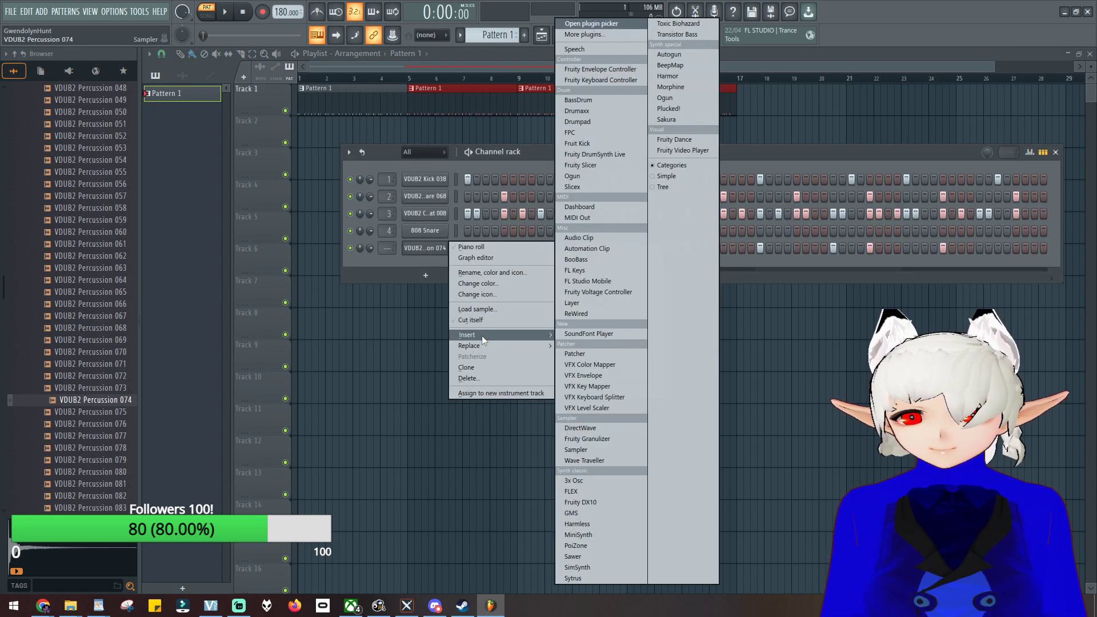
{"action": "right_click", "coordinate": [420, 231]}
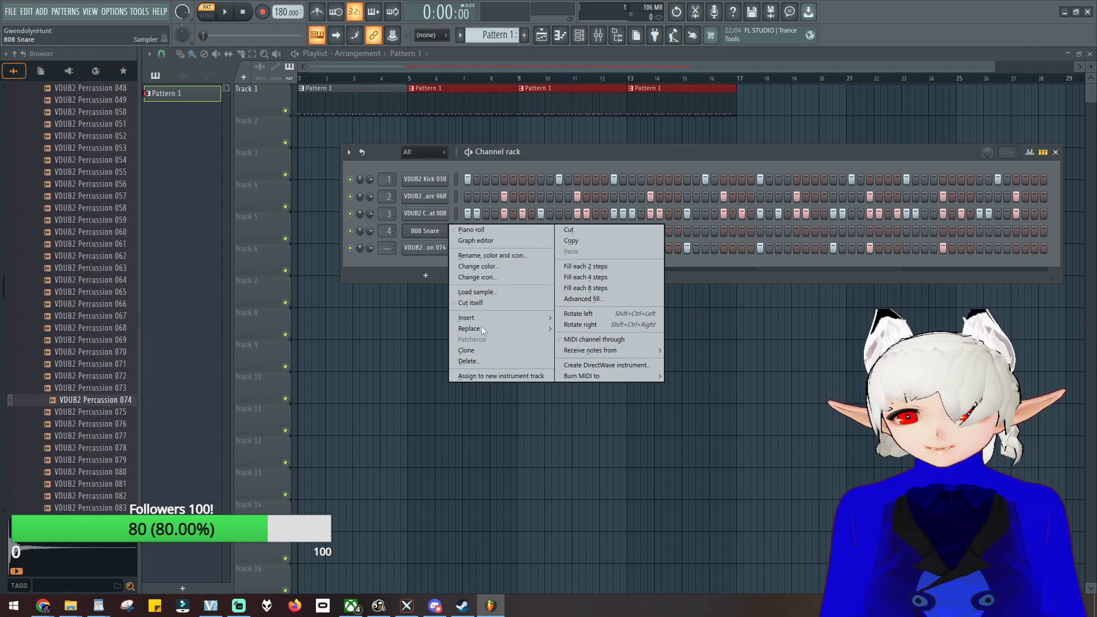
{"action": "mouse_move", "coordinate": [487, 330]}
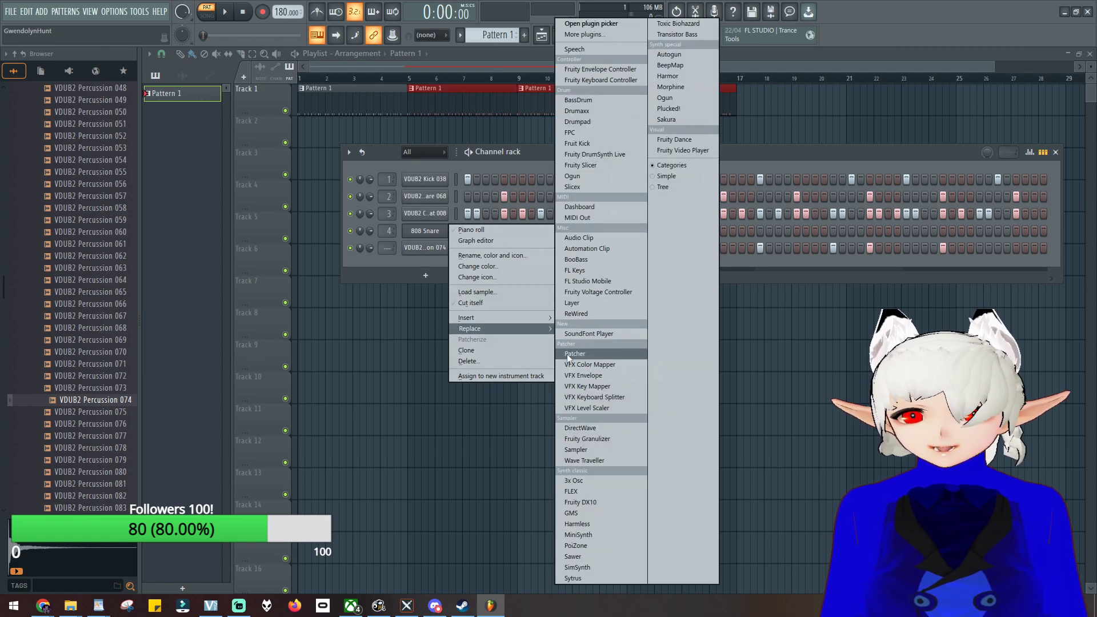
{"action": "left_click", "coordinate": [606, 492]}
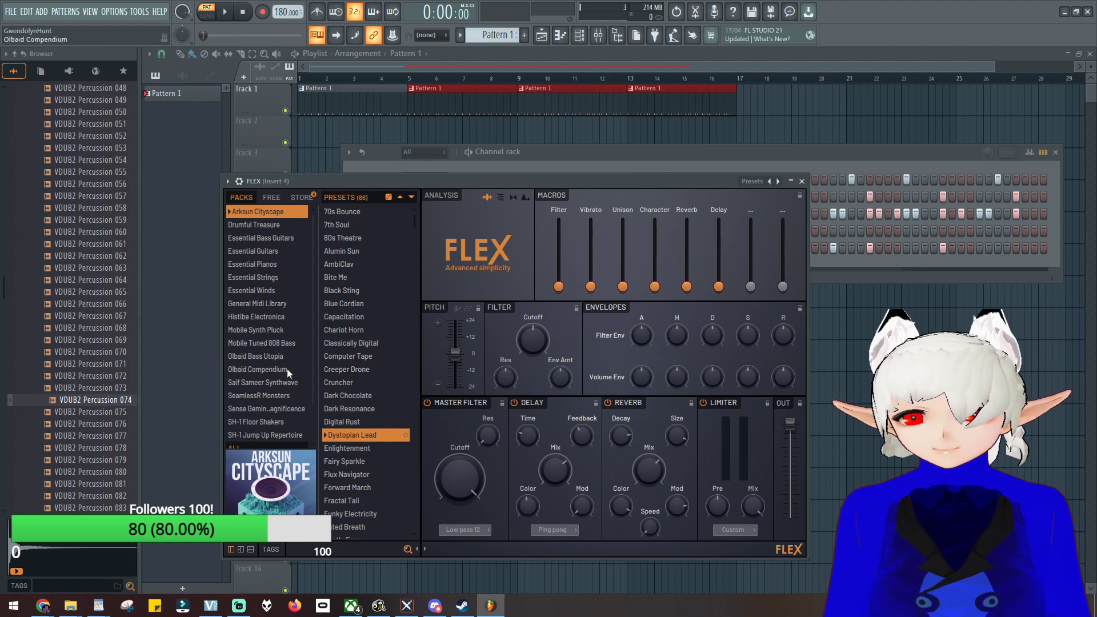
Step: Load the Coin Sweeper preset from FLEX's Olbaid Bass Utopia pack and play a C4 note to hear it
{"action": "left_click", "coordinate": [248, 356]}
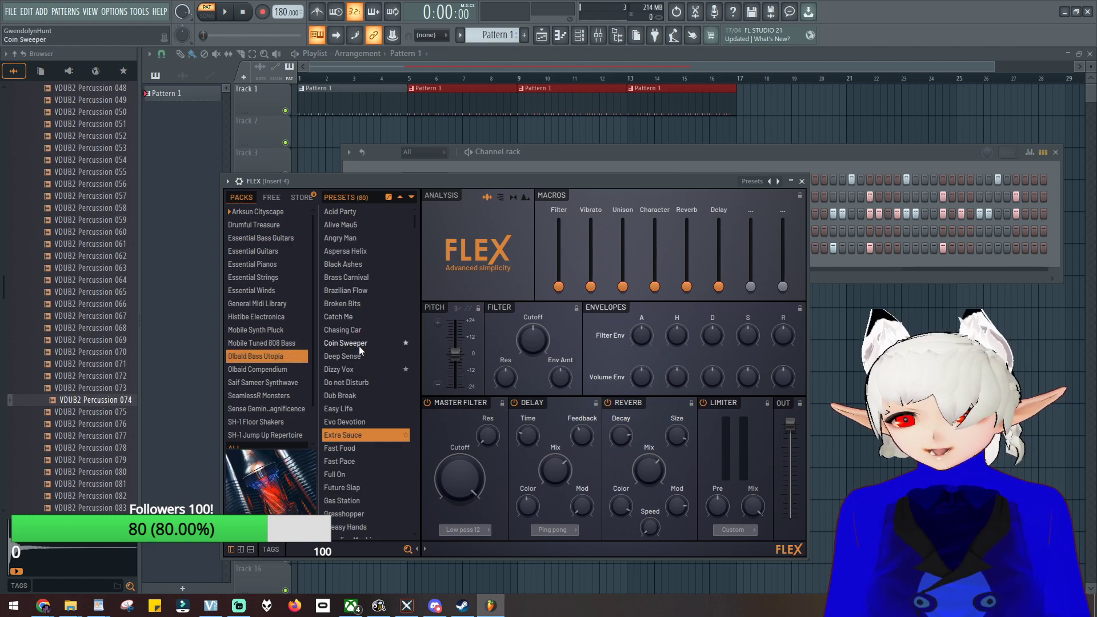
{"action": "left_click", "coordinate": [358, 344]}
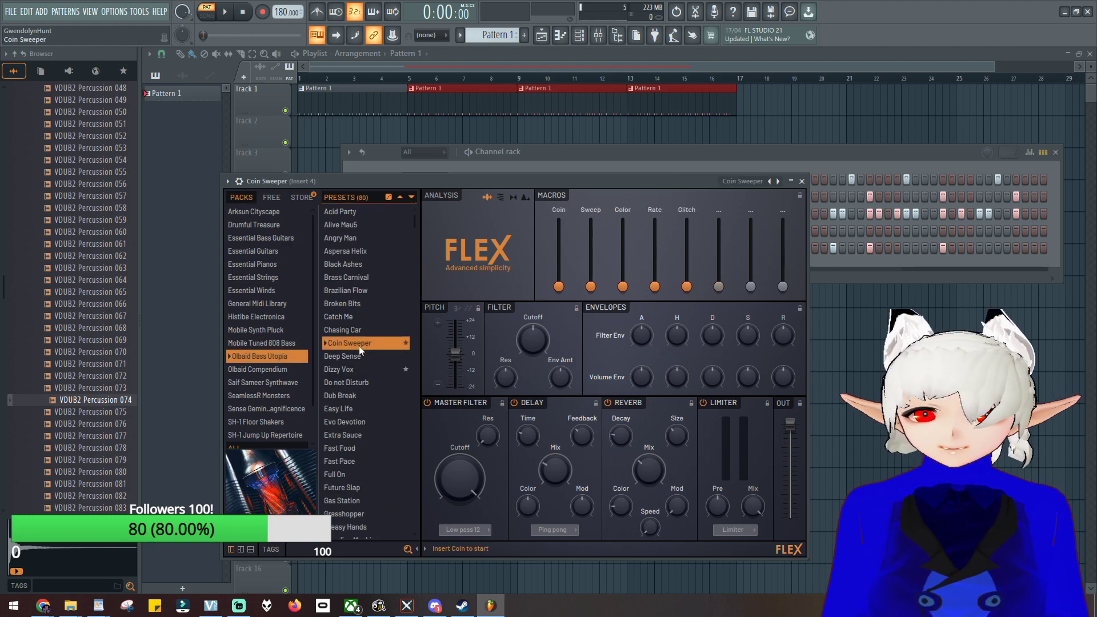
{"action": "key", "text": "z"}
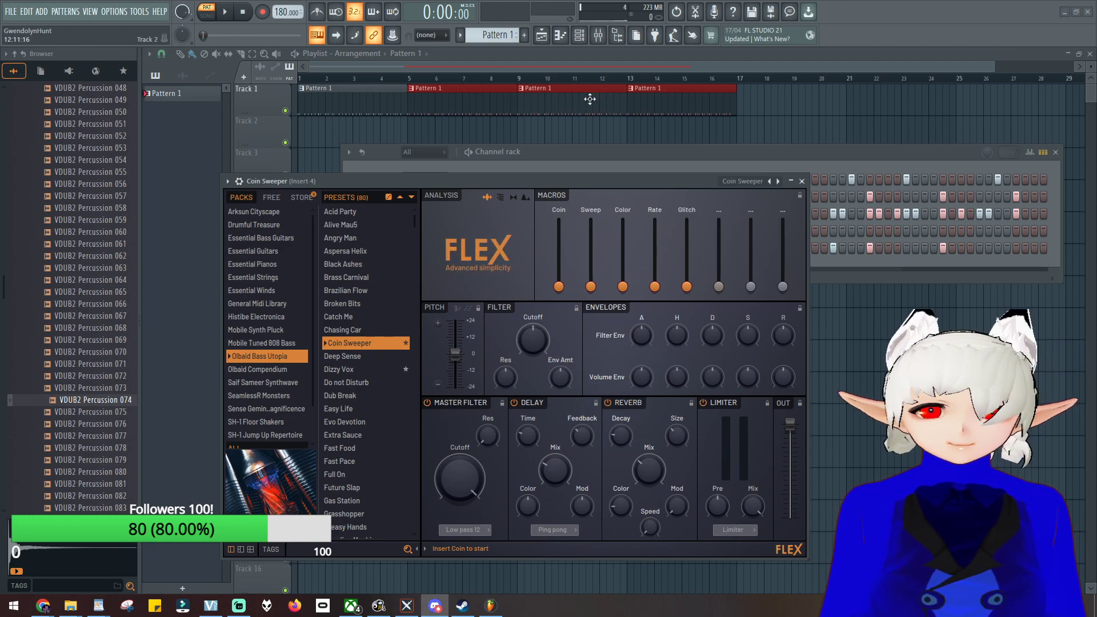
{"action": "left_click", "coordinate": [637, 160]}
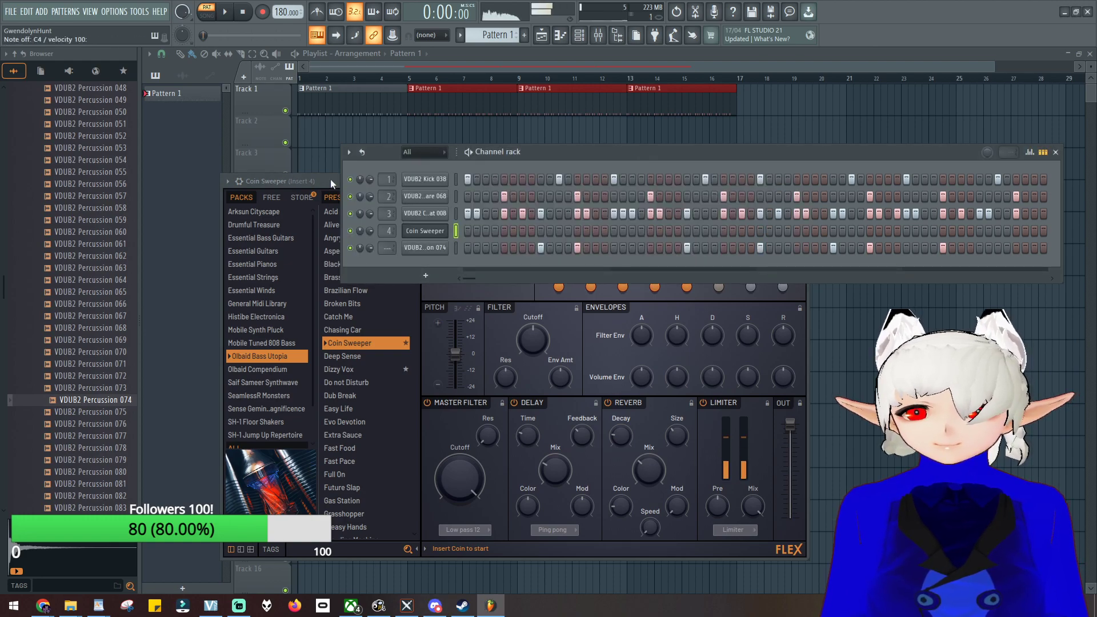
{"action": "left_click", "coordinate": [413, 178]}
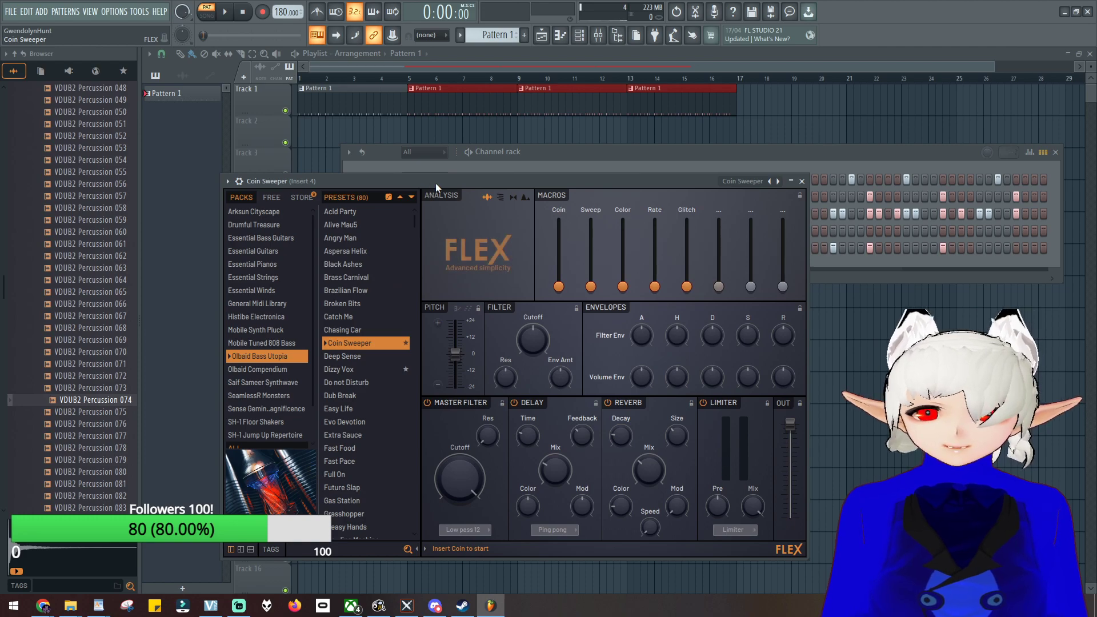
{"action": "key", "text": "z"}
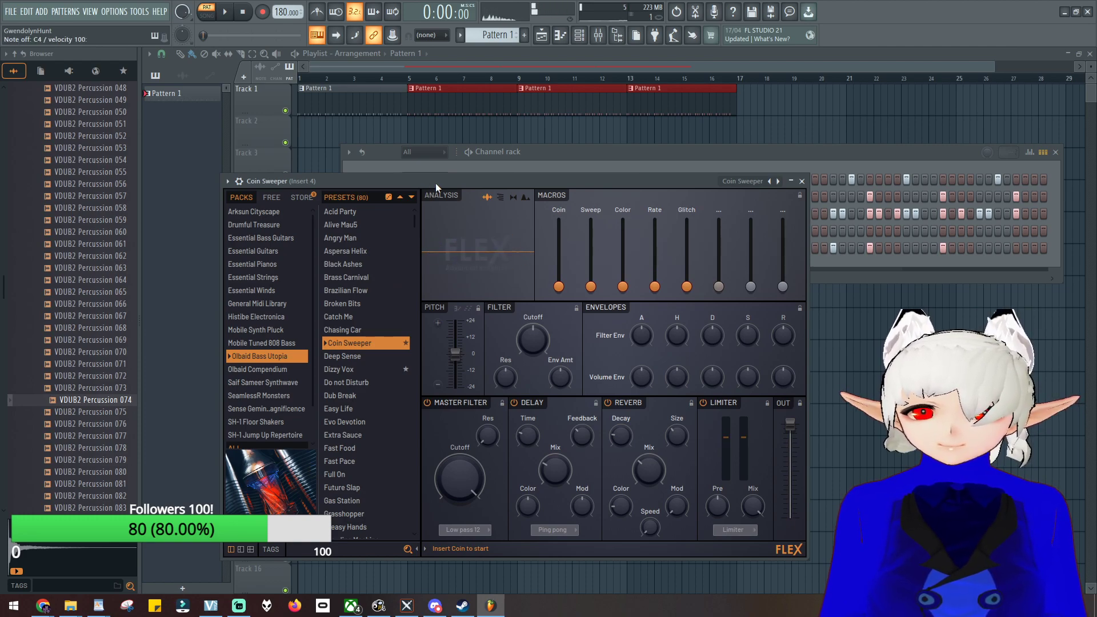
Step: Audition Olbaid Bass Utopia bass presets from Fast Food through Keep Moving, Kick Drum and Majestic Saw to Microbioma
{"action": "scroll", "coordinate": [351, 366], "scroll_direction": "down", "scroll_amount": 3}
{"action": "left_click", "coordinate": [360, 338]}
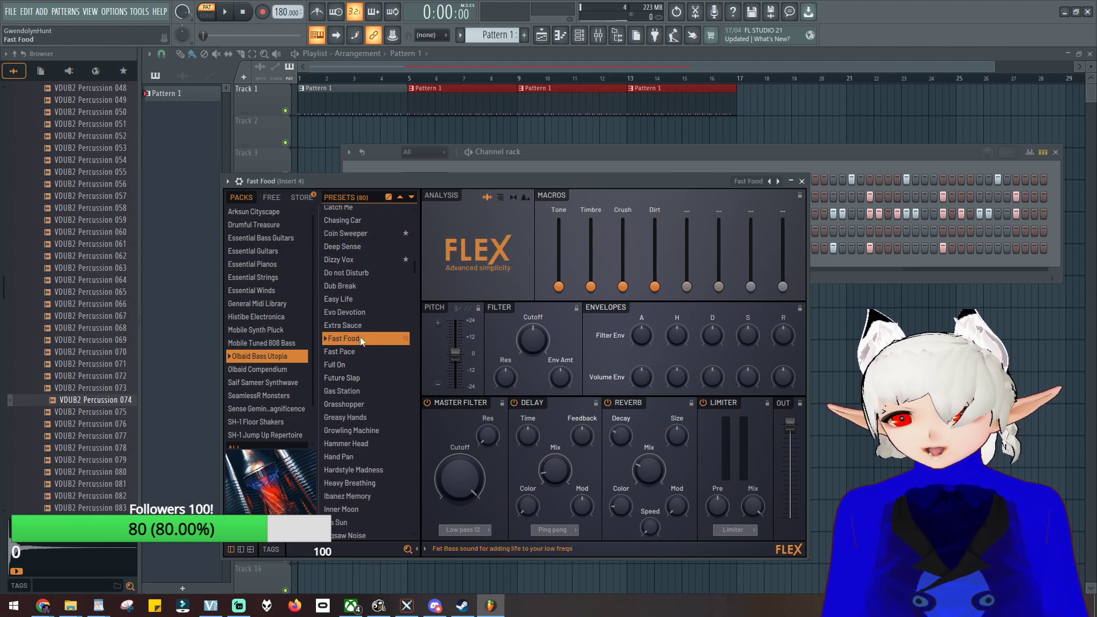
{"action": "scroll", "coordinate": [348, 379], "scroll_direction": "down", "scroll_amount": 6}
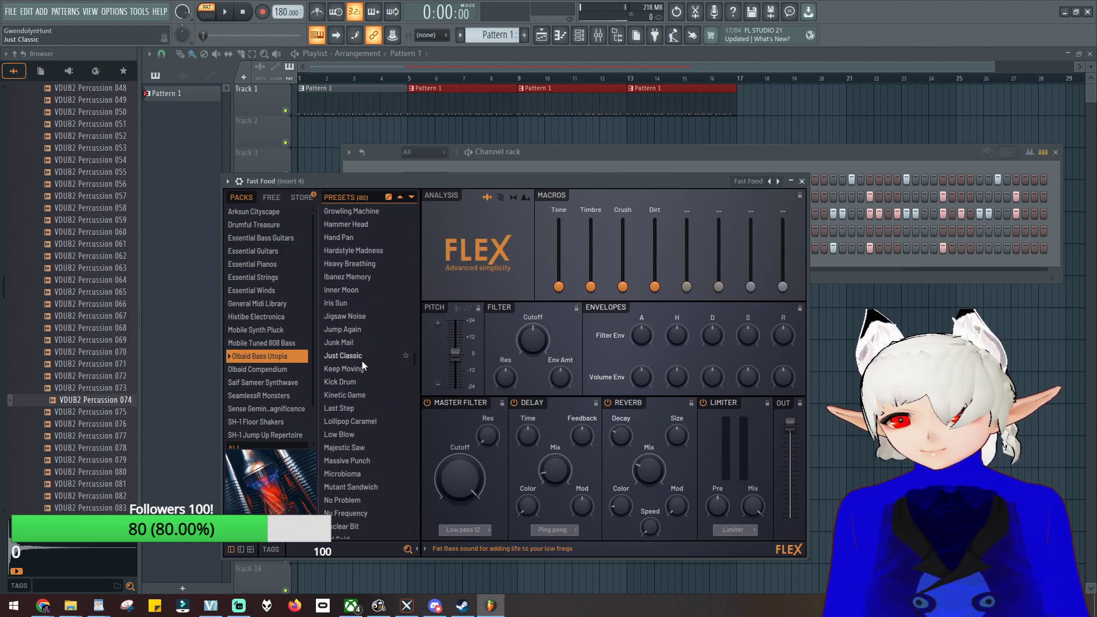
{"action": "left_click", "coordinate": [353, 369]}
{"action": "left_click", "coordinate": [346, 382]}
{"action": "left_click", "coordinate": [345, 407]}
{"action": "left_click", "coordinate": [355, 424]}
{"action": "left_click", "coordinate": [355, 446]}
{"action": "scroll", "coordinate": [354, 444], "scroll_direction": "down", "scroll_amount": 1}
{"action": "left_click", "coordinate": [358, 423]}
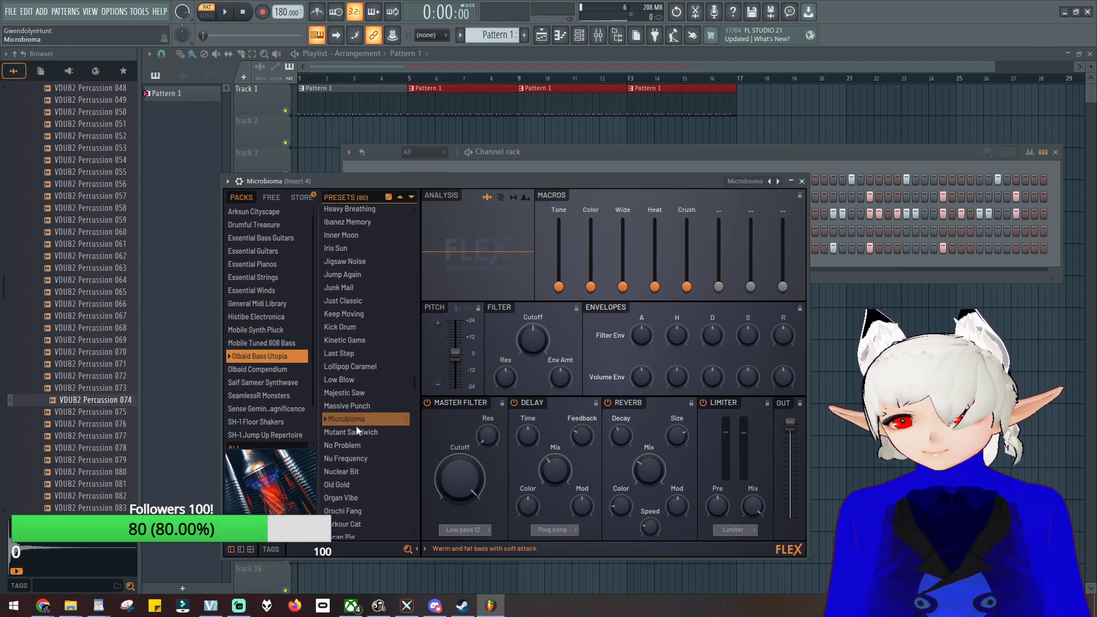
{"action": "scroll", "coordinate": [360, 445], "scroll_direction": "down", "scroll_amount": 1}
{"action": "key", "text": "z"}
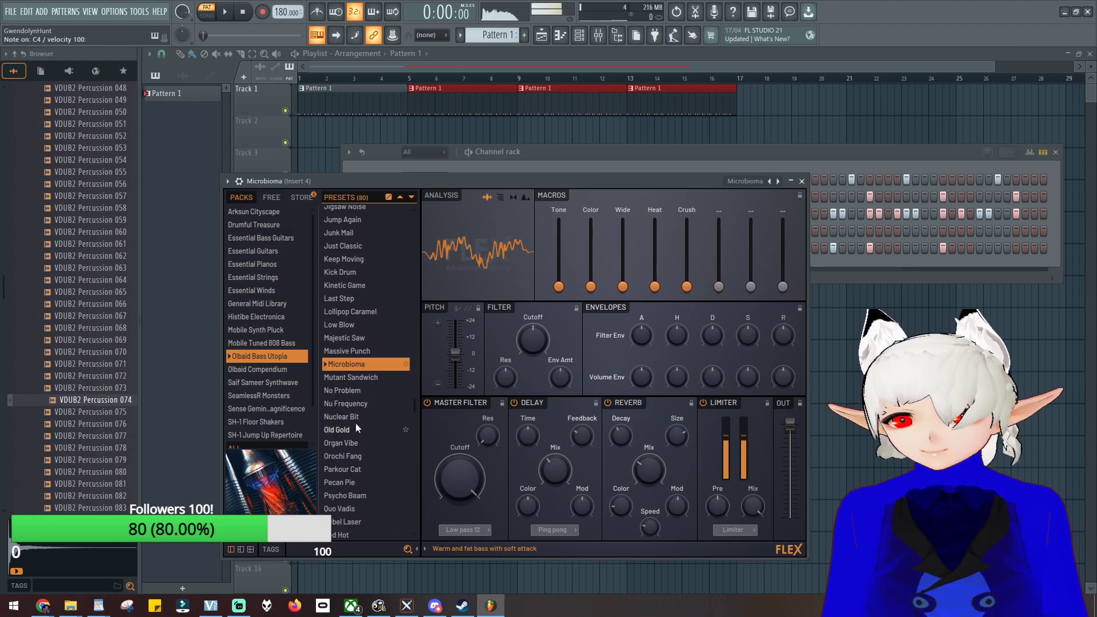
Step: Audition Olbaid Bass Utopia presets from Nuclear Bit through Orochi Fang, Psycho Beam, Rebel Laser, Round Hit, Satisfaction and Slow Poke to Square Roots
{"action": "left_click", "coordinate": [360, 416]}
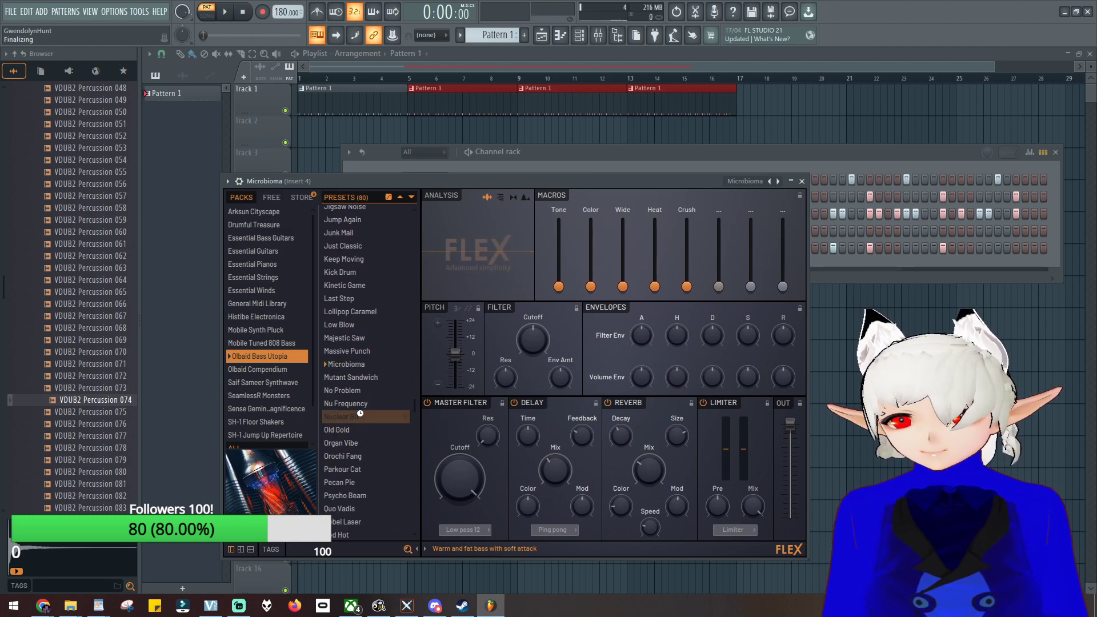
{"action": "left_click", "coordinate": [358, 443]}
{"action": "left_click", "coordinate": [361, 457]}
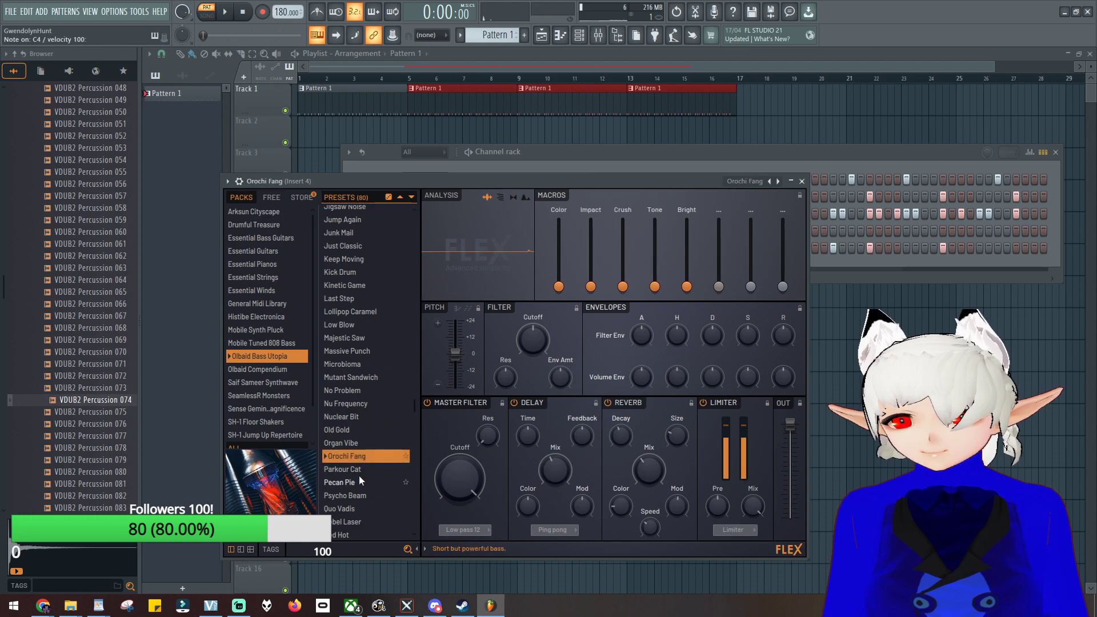
{"action": "left_click", "coordinate": [357, 496]}
{"action": "scroll", "coordinate": [368, 496], "scroll_direction": "down", "scroll_amount": 3}
{"action": "left_click", "coordinate": [357, 425]}
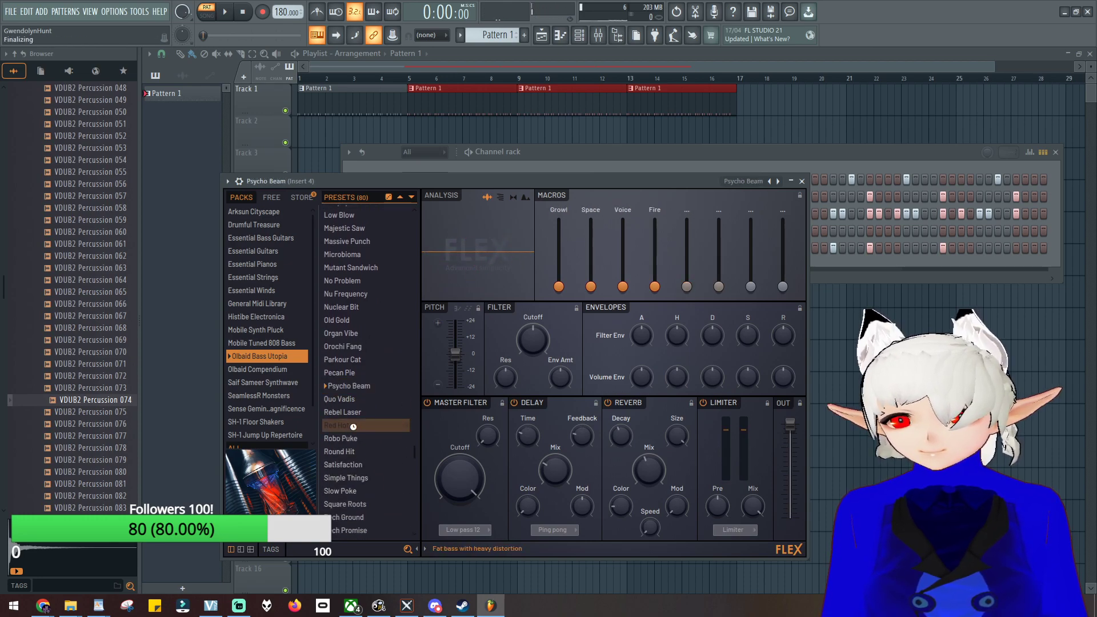
{"action": "left_click", "coordinate": [357, 411]}
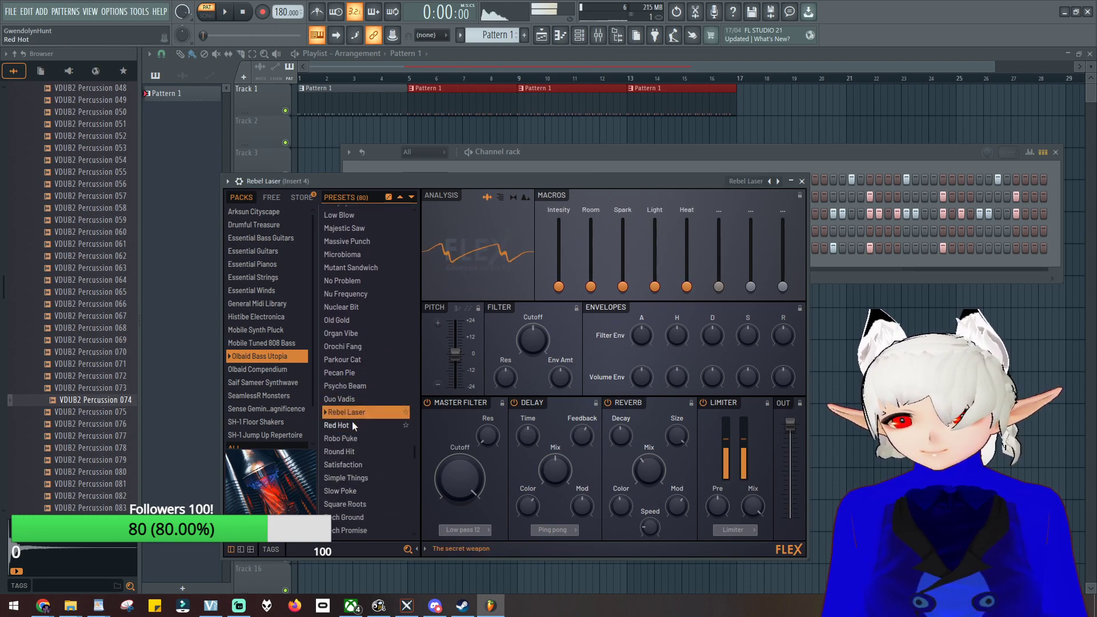
{"action": "left_click", "coordinate": [356, 449]}
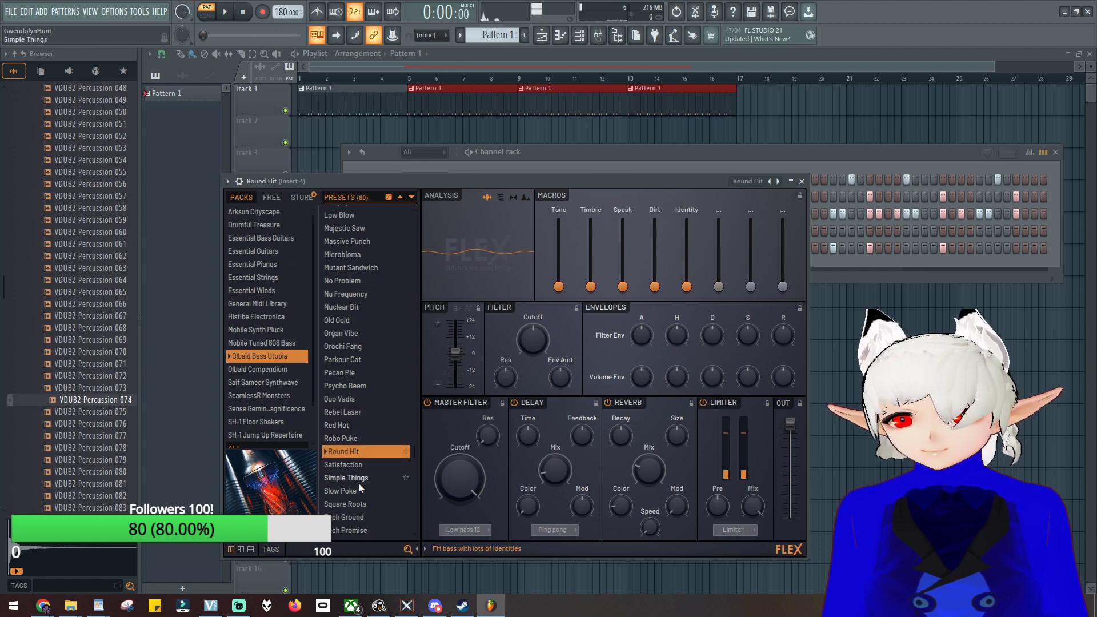
{"action": "left_click", "coordinate": [359, 468]}
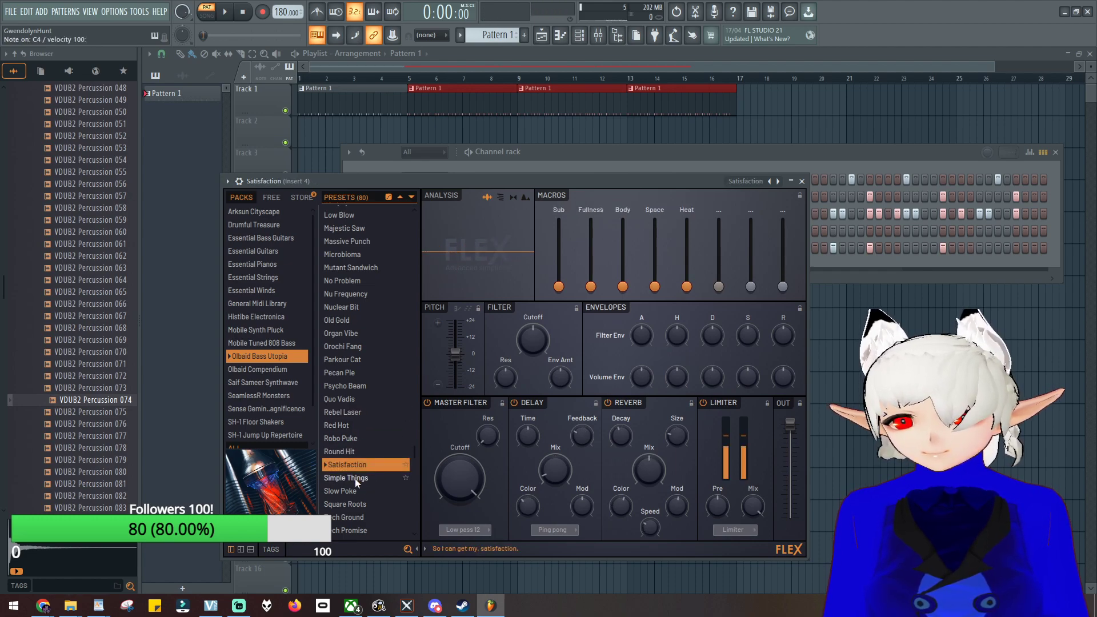
{"action": "left_click", "coordinate": [355, 491]}
{"action": "left_click", "coordinate": [356, 505]}
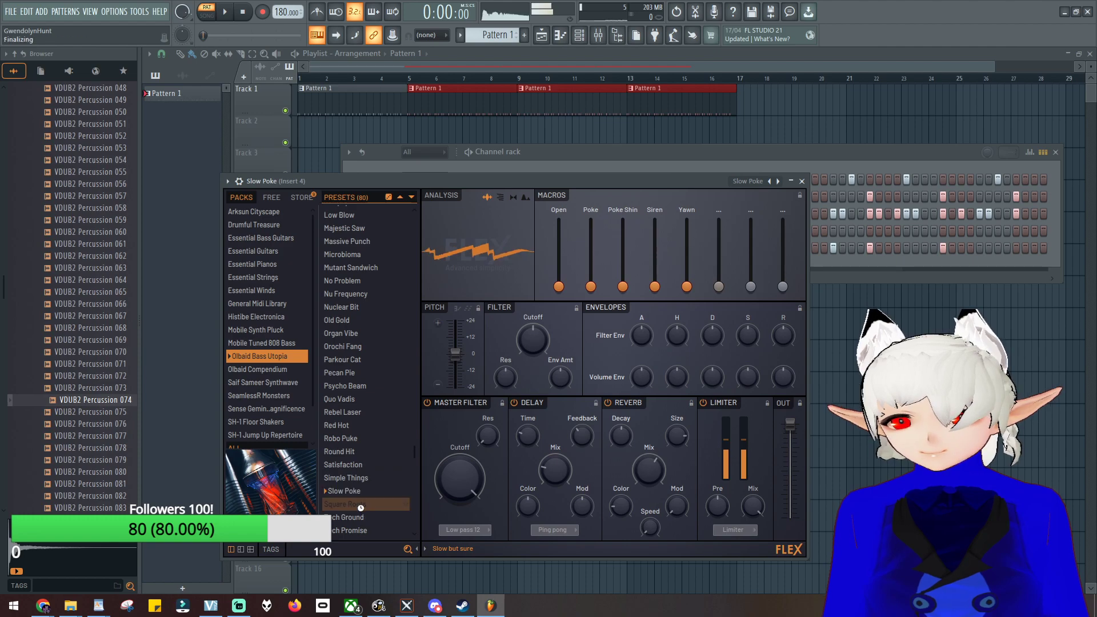
{"action": "scroll", "coordinate": [368, 503], "scroll_direction": "down", "scroll_amount": 4}
Step: Try the Vanish Star and Vintage Neon presets and load Wobble Trouble as the bass sound
{"action": "left_click", "coordinate": [361, 429]}
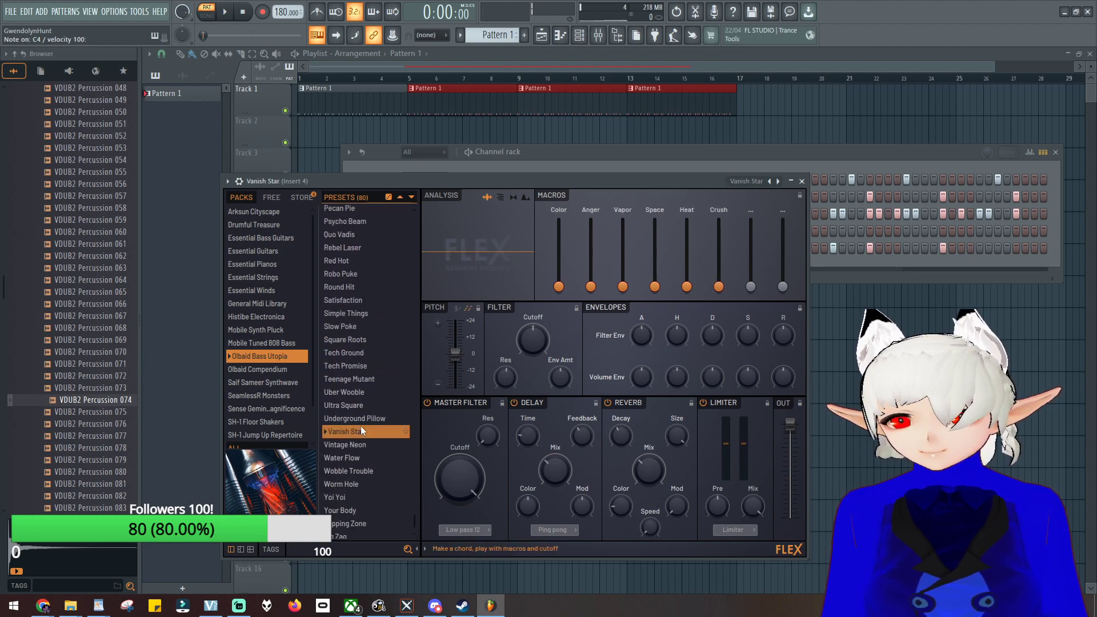
{"action": "left_click", "coordinate": [354, 446]}
{"action": "left_click", "coordinate": [349, 470]}
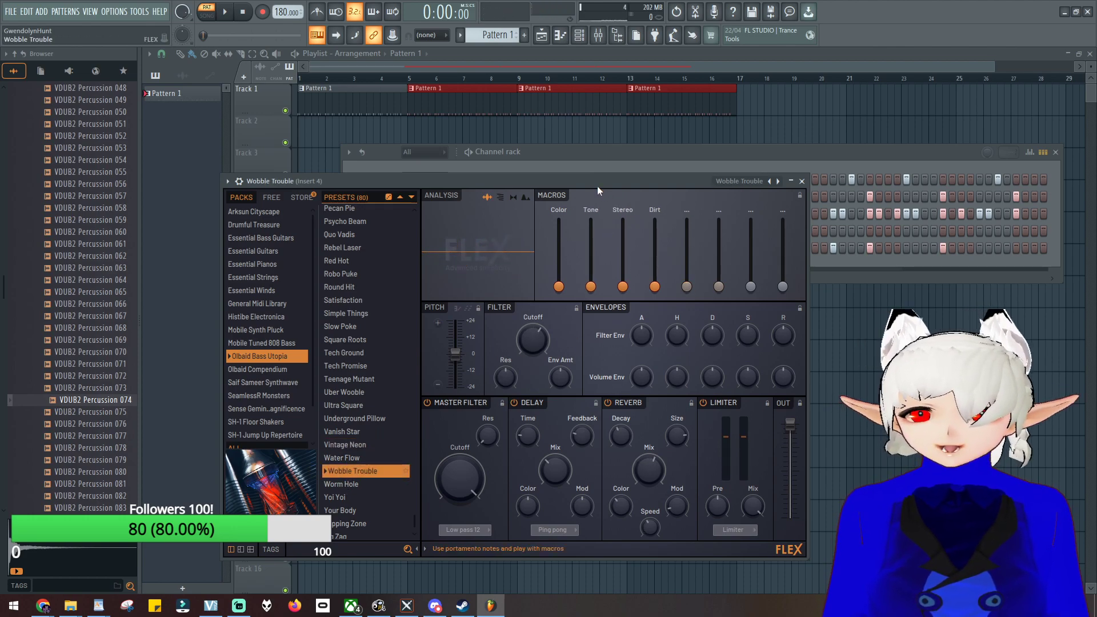
Step: Shape Wobble Trouble by raising its Color, Tone, Stereo and Dirt macros and lowering the master filter cutoff to about 71%
{"action": "left_click_drag", "start_coordinate": [595, 286], "coordinate": [591, 238]}
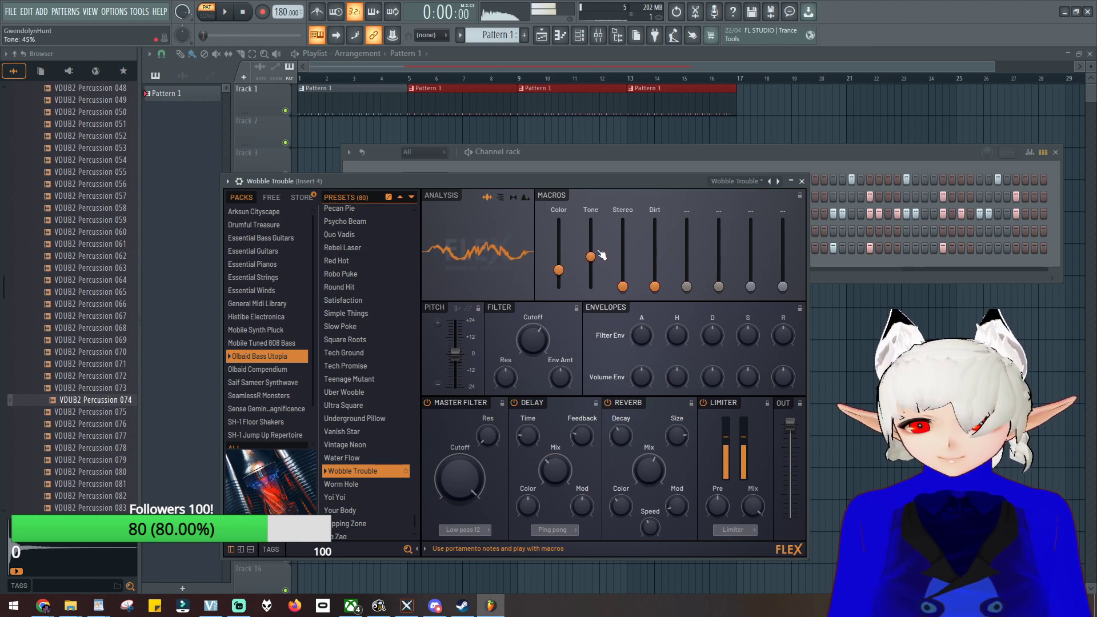
{"action": "left_click_drag", "start_coordinate": [591, 252], "coordinate": [590, 252]}
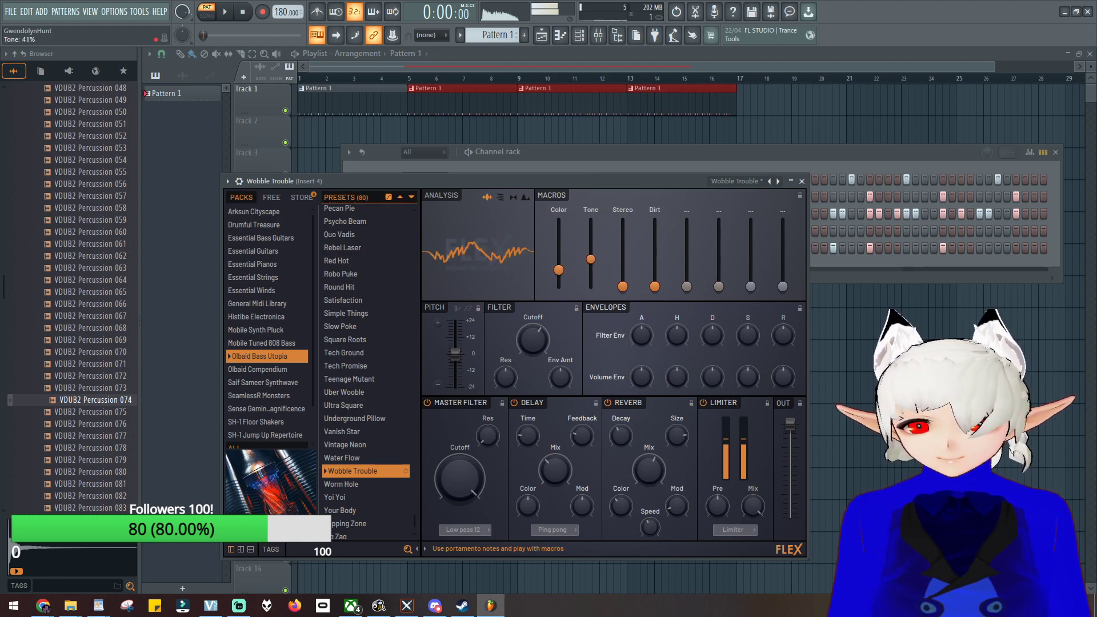
{"action": "left_click_drag", "start_coordinate": [623, 286], "coordinate": [623, 245]}
{"action": "left_click_drag", "start_coordinate": [655, 286], "coordinate": [655, 277]}
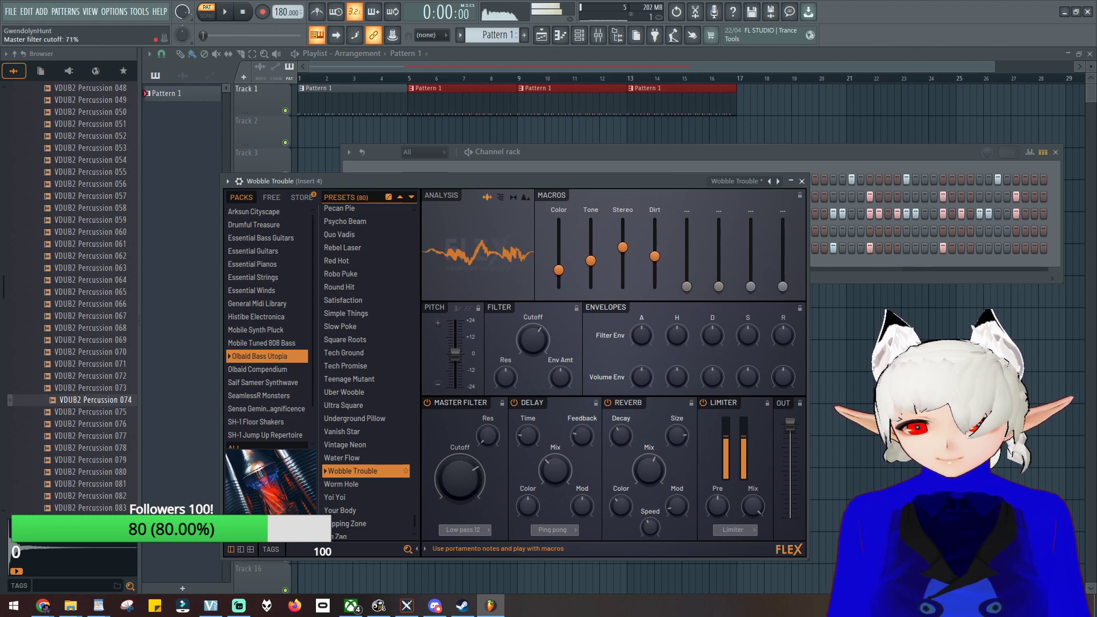
Step: Open the Wobble Trouble piano roll on the empty Pattern 2 and find the C4 key
{"action": "left_click", "coordinate": [576, 67]}
{"action": "left_click", "coordinate": [562, 38]}
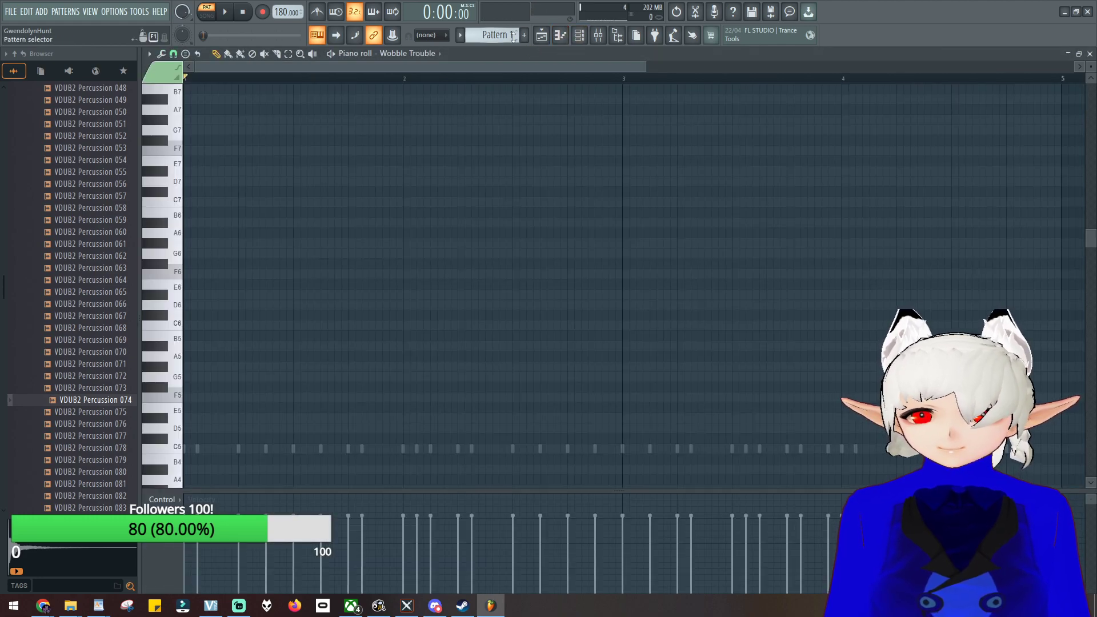
{"action": "left_click_drag", "start_coordinate": [516, 38], "coordinate": [500, 31]}
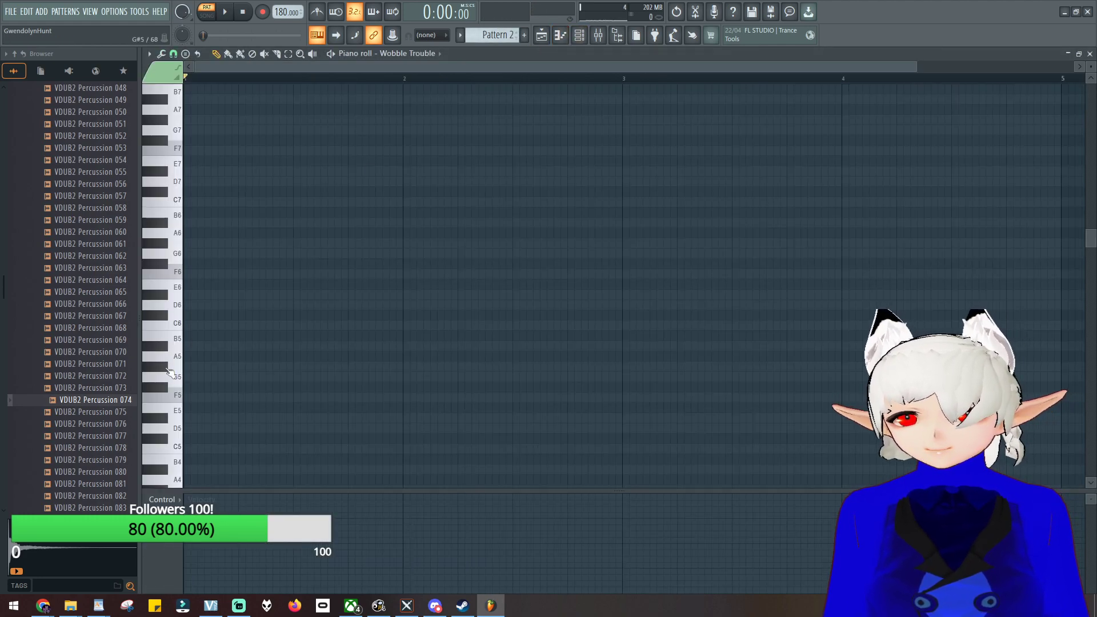
{"action": "left_click", "coordinate": [176, 322]}
{"action": "scroll", "coordinate": [198, 351], "scroll_direction": "down", "scroll_amount": 2}
{"action": "scroll", "coordinate": [199, 350], "scroll_direction": "down", "scroll_amount": 13}
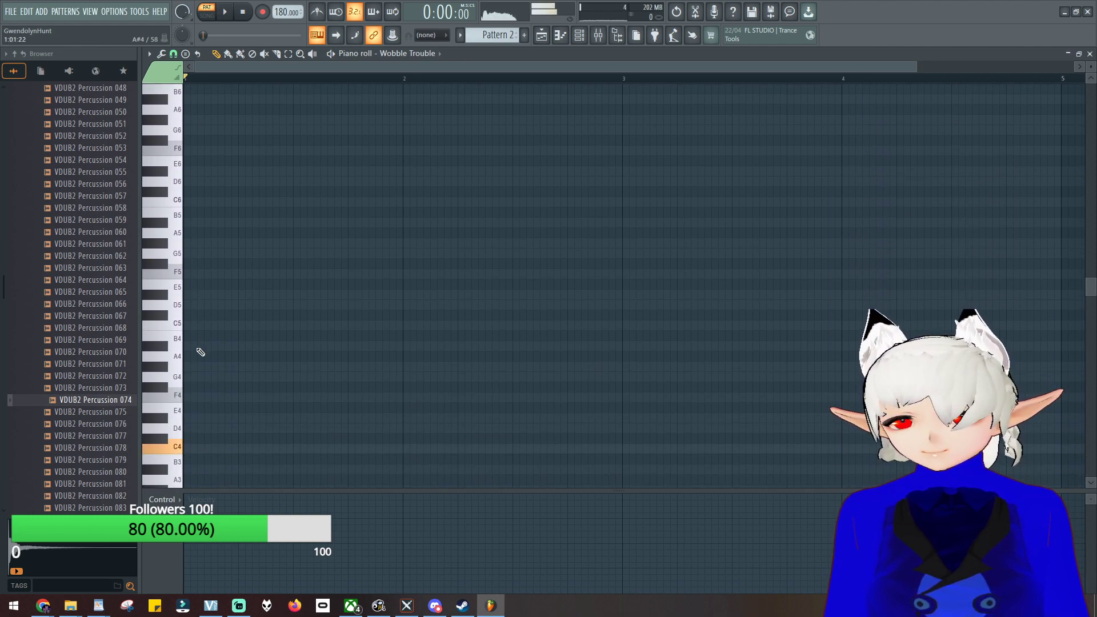
Step: Draw a one-bar C4 note in bar 1, a one-bar B3 in bar 2 and a two-bar C4 from bar 3
{"action": "left_click", "coordinate": [183, 389]}
{"action": "left_click", "coordinate": [175, 389]}
{"action": "left_click", "coordinate": [196, 387]}
{"action": "left_click", "coordinate": [173, 389]}
{"action": "left_click_drag", "start_coordinate": [210, 383], "coordinate": [403, 383]}
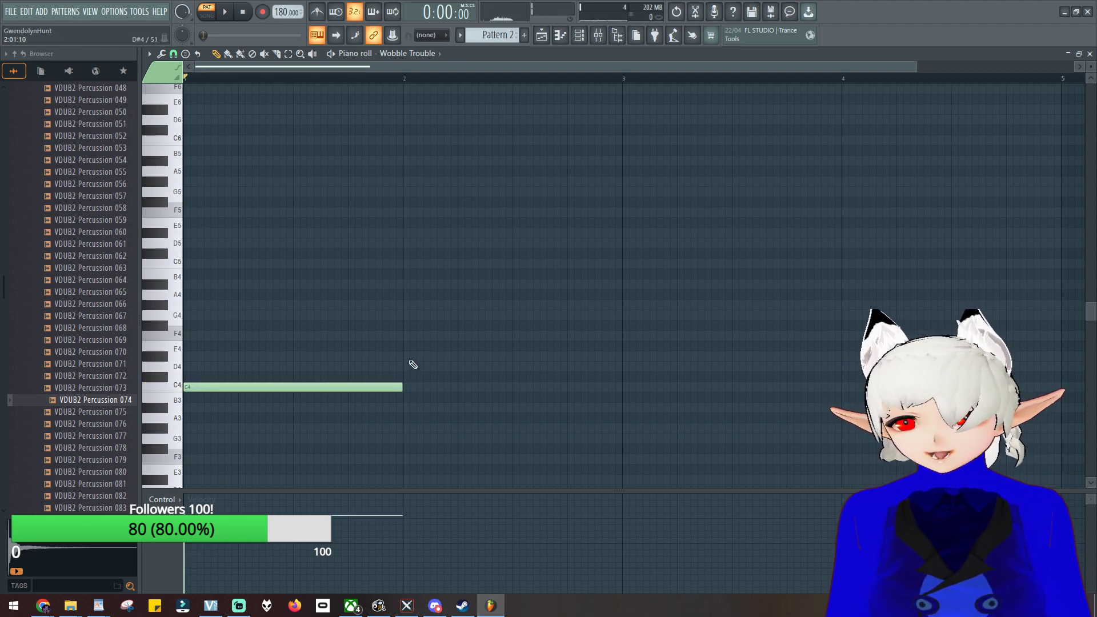
{"action": "left_click", "coordinate": [406, 400]}
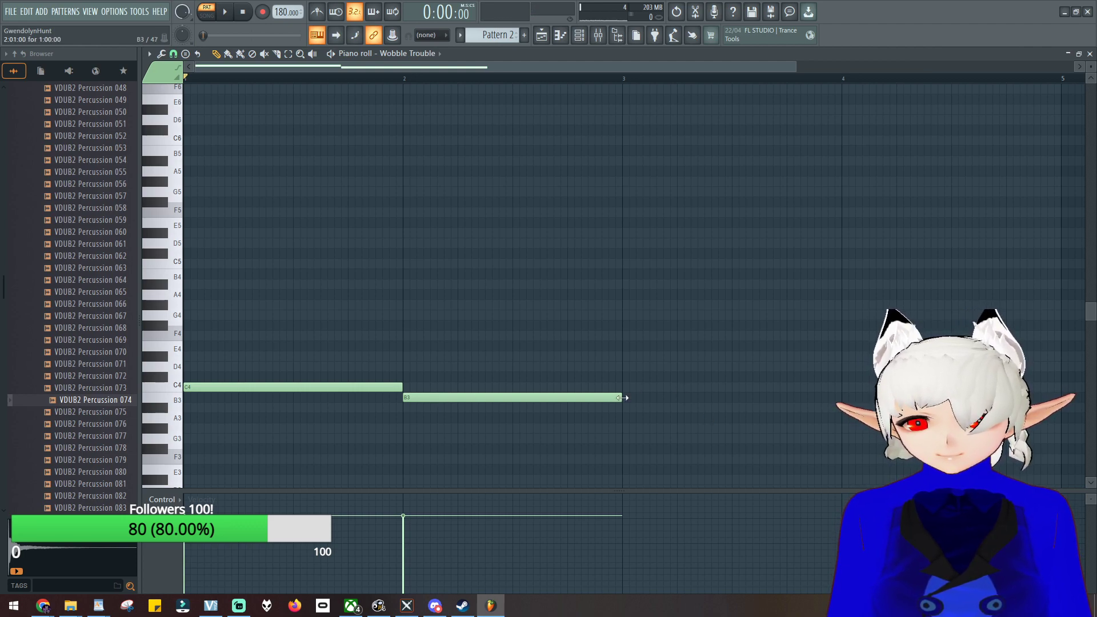
{"action": "left_click", "coordinate": [671, 385]}
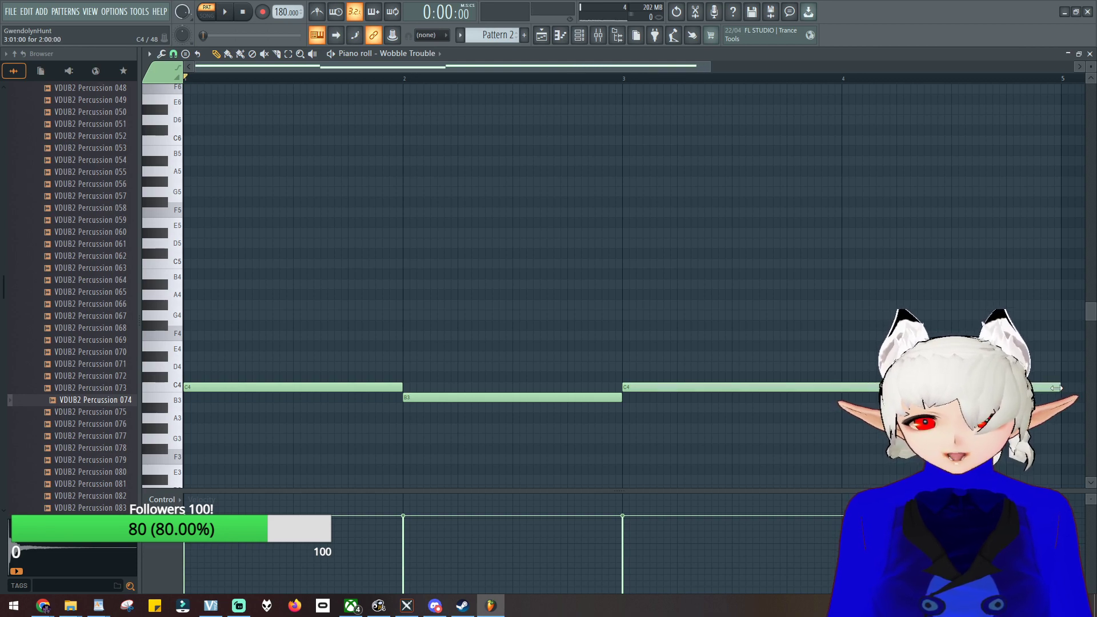
Step: Place four back-to-back Pattern 2 clips on Track 2 of the playlist, from bar 1 to bar 17
{"action": "key", "text": "F5"}
{"action": "left_click_drag", "start_coordinate": [366, 163], "coordinate": [326, 128]}
{"action": "left_click", "coordinate": [460, 156]}
{"action": "mouse_move", "coordinate": [500, 164]}
{"action": "left_mouse_down"}
{"action": "mouse_move", "coordinate": [451, 121]}
{"action": "mouse_move", "coordinate": [461, 120]}
{"action": "left_mouse_up"}
{"action": "left_click", "coordinate": [537, 157]}
{"action": "left_click_drag", "start_coordinate": [571, 152], "coordinate": [560, 118]}
{"action": "left_click", "coordinate": [646, 158]}
{"action": "left_click_drag", "start_coordinate": [646, 158], "coordinate": [633, 125]}
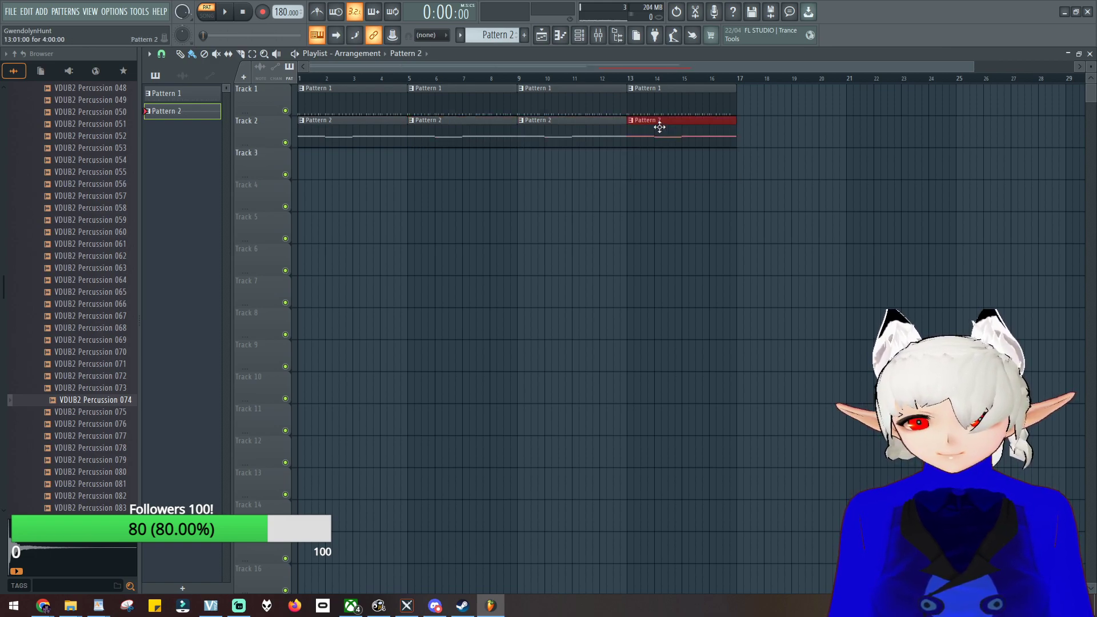
Step: Play the arrangement in song mode to hear drums and bass together, and stop playback
{"action": "left_click", "coordinate": [206, 15]}
{"action": "left_click", "coordinate": [224, 12]}
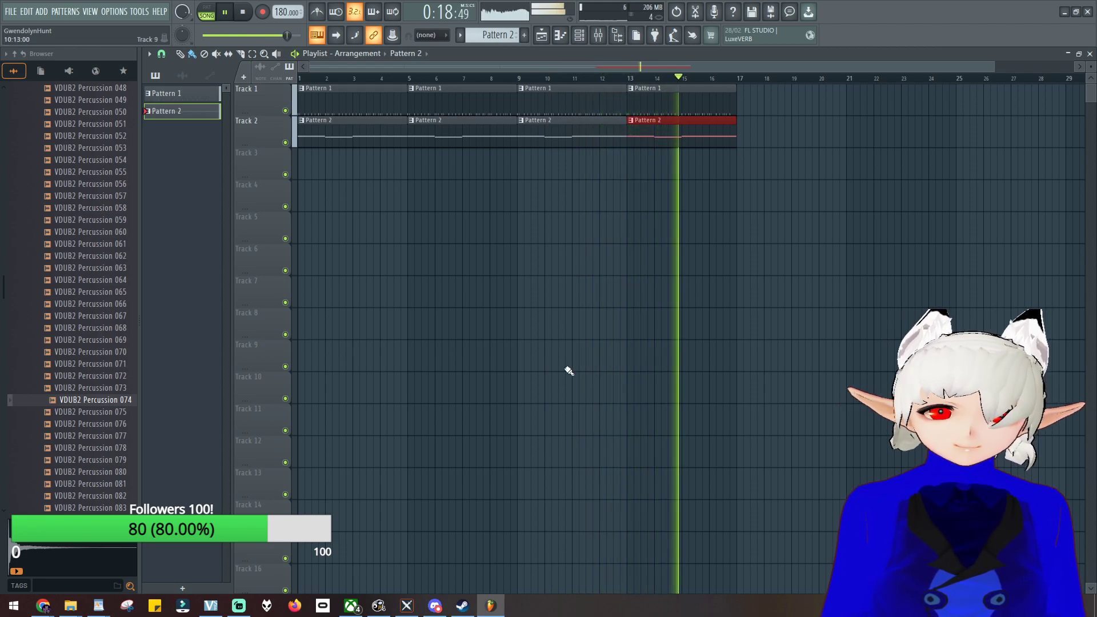
{"action": "left_click", "coordinate": [243, 12]}
Step: Insert a new FLEX instrument channel in the channel rack from the VDUB2 Percussion 074 channel
{"action": "left_click", "coordinate": [594, 33]}
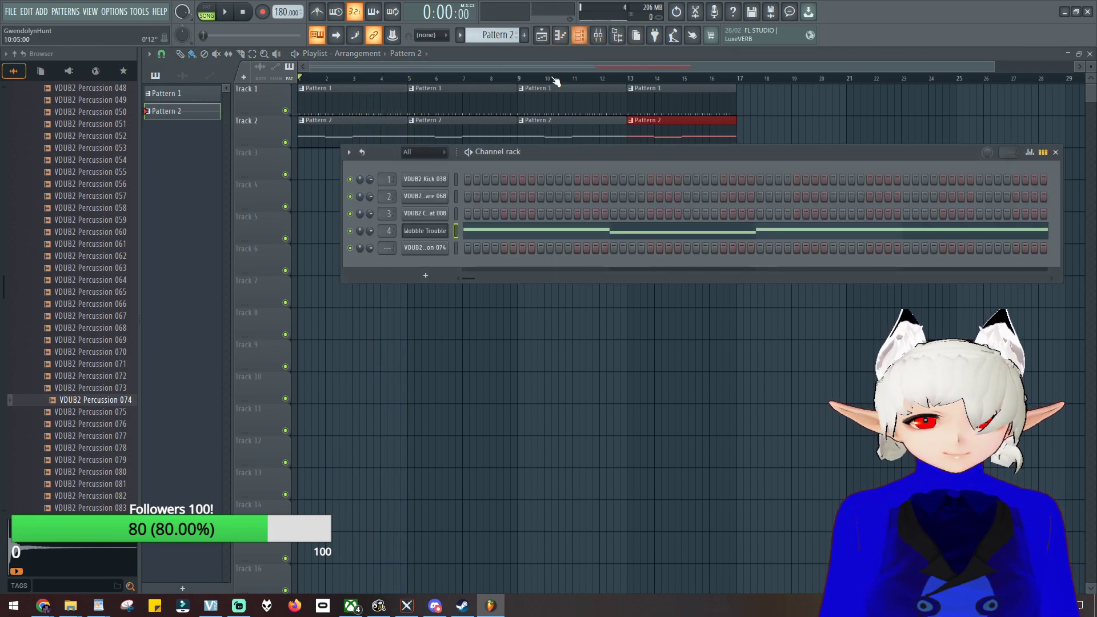
{"action": "right_click", "coordinate": [448, 247]}
{"action": "mouse_move", "coordinate": [481, 335]}
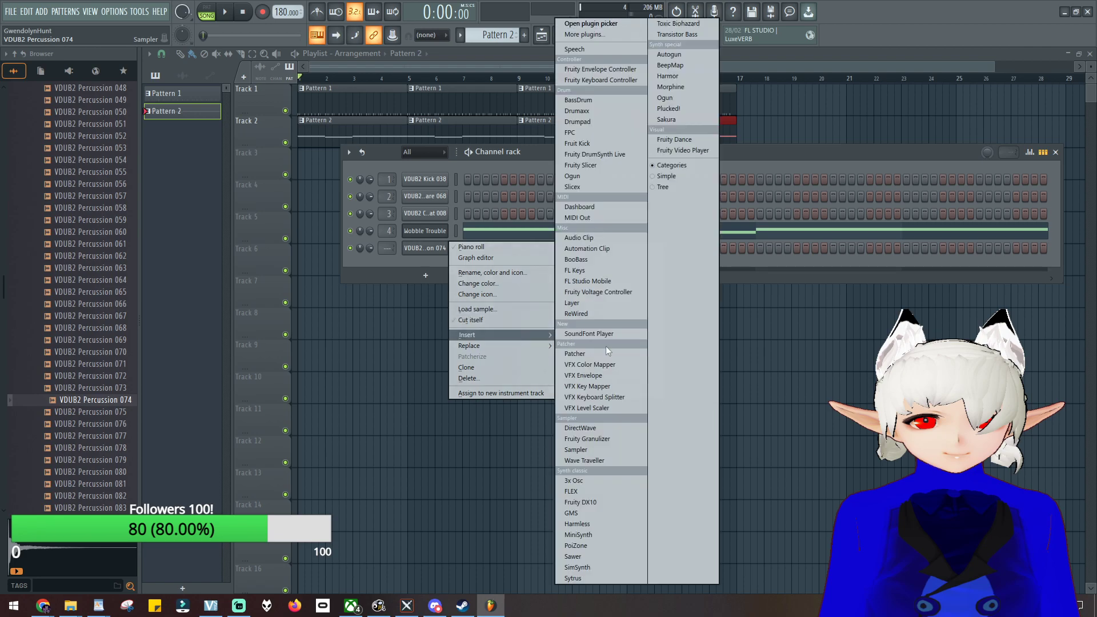
{"action": "left_click", "coordinate": [604, 492]}
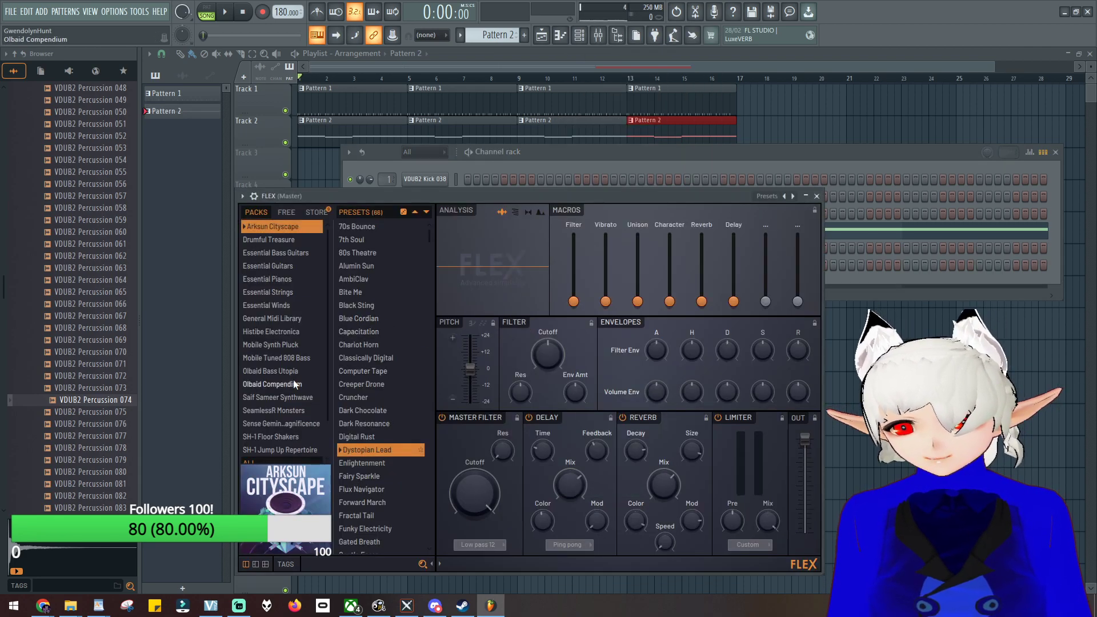
Step: Audition presets of FLEX's SH-1 Jump Up Repertoire pack from Arena through Battery, Bell Array, Bellissimo and Biker Behind to Blackpowder
{"action": "scroll", "coordinate": [289, 412], "scroll_direction": "down", "scroll_amount": 1}
{"action": "left_click", "coordinate": [288, 418]}
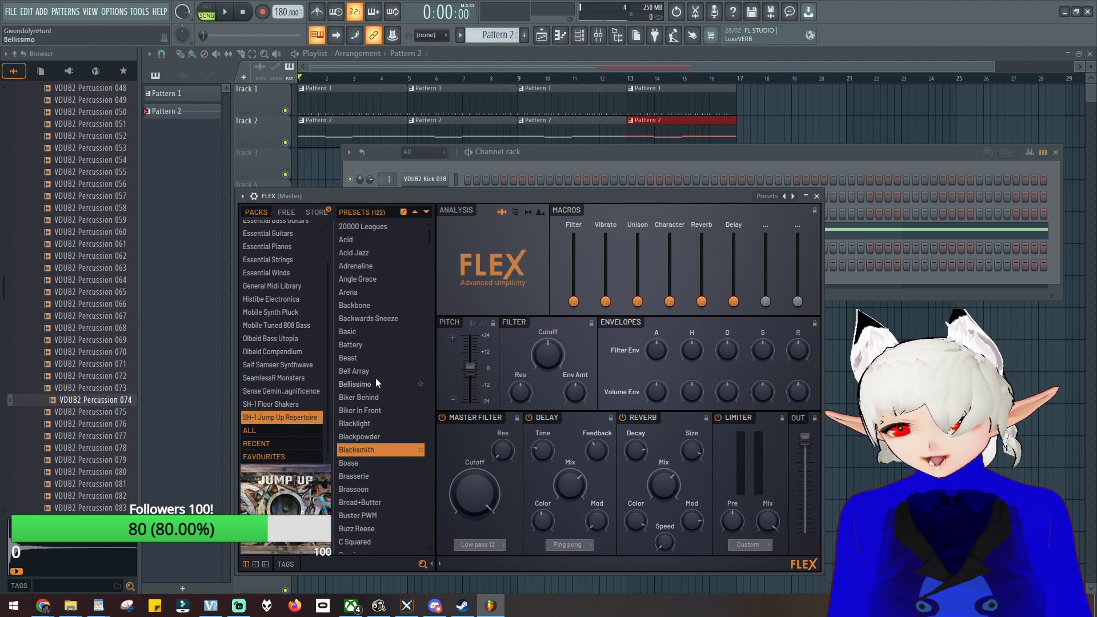
{"action": "left_click", "coordinate": [367, 292]}
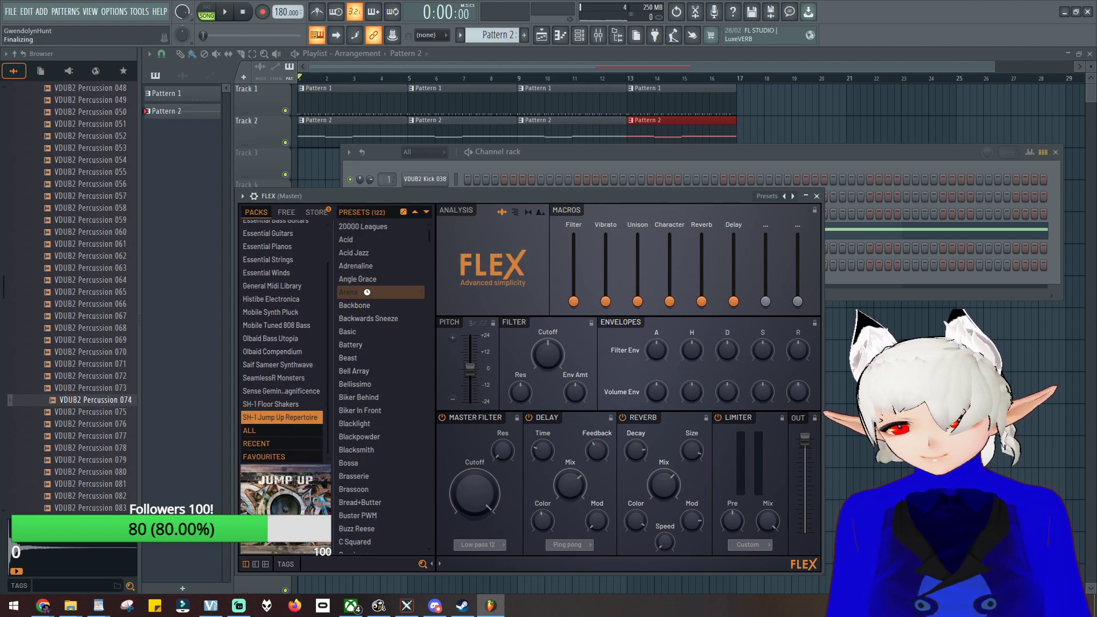
{"action": "left_click", "coordinate": [380, 343]}
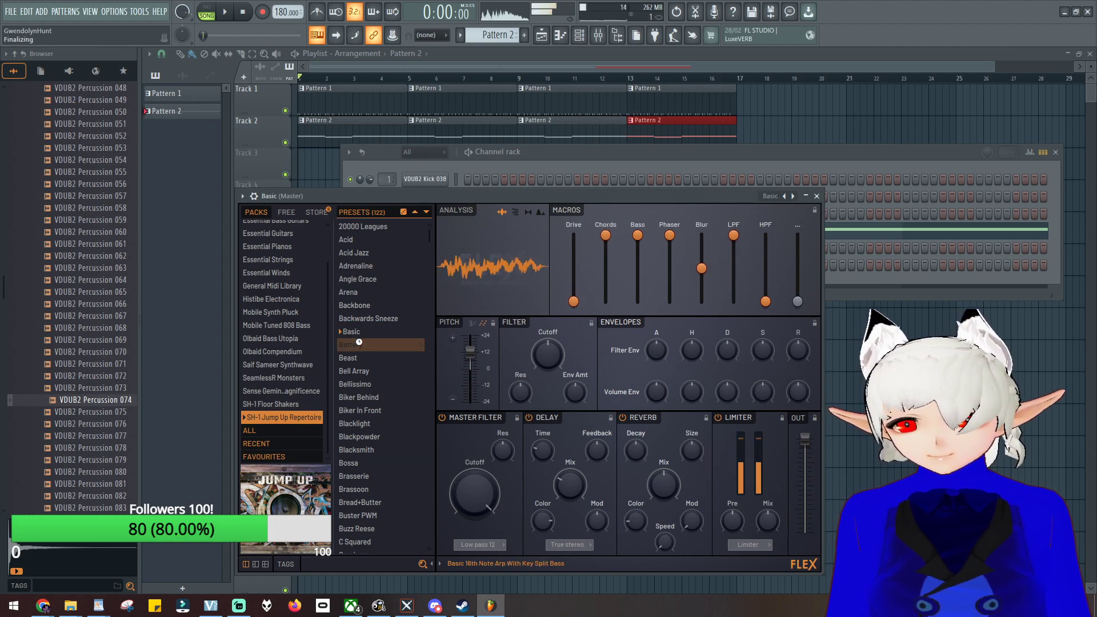
{"action": "left_click", "coordinate": [362, 370]}
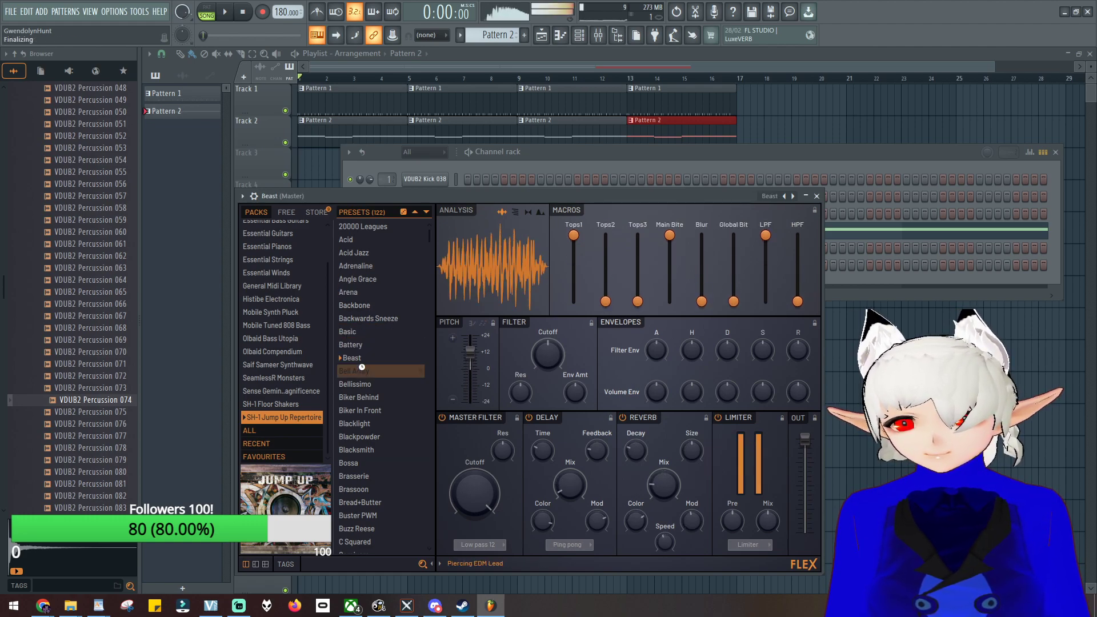
{"action": "left_click", "coordinate": [362, 387]}
{"action": "left_click", "coordinate": [366, 398]}
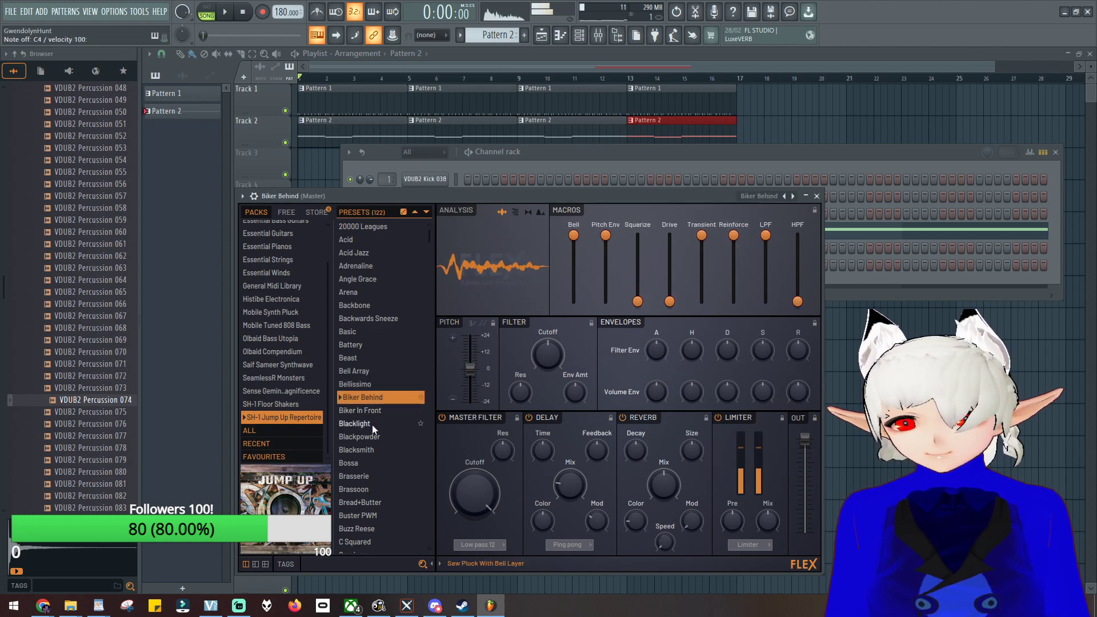
{"action": "left_click", "coordinate": [349, 410]}
{"action": "left_click", "coordinate": [363, 423]}
{"action": "left_click", "coordinate": [379, 441]}
Step: Load the Buzz Reese preset from the SH-1 Jump Up Repertoire pack after trying C Squared
{"action": "scroll", "coordinate": [365, 451], "scroll_direction": "down", "scroll_amount": 3}
{"action": "scroll", "coordinate": [364, 452], "scroll_direction": "down", "scroll_amount": 2}
{"action": "left_click", "coordinate": [361, 376]}
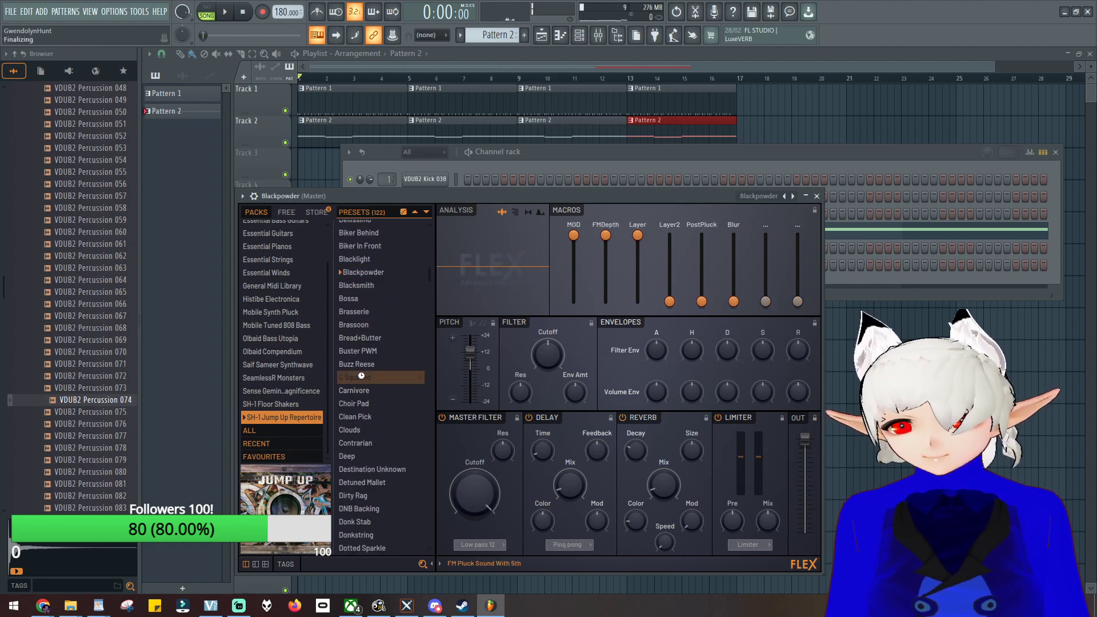
{"action": "left_click", "coordinate": [371, 366]}
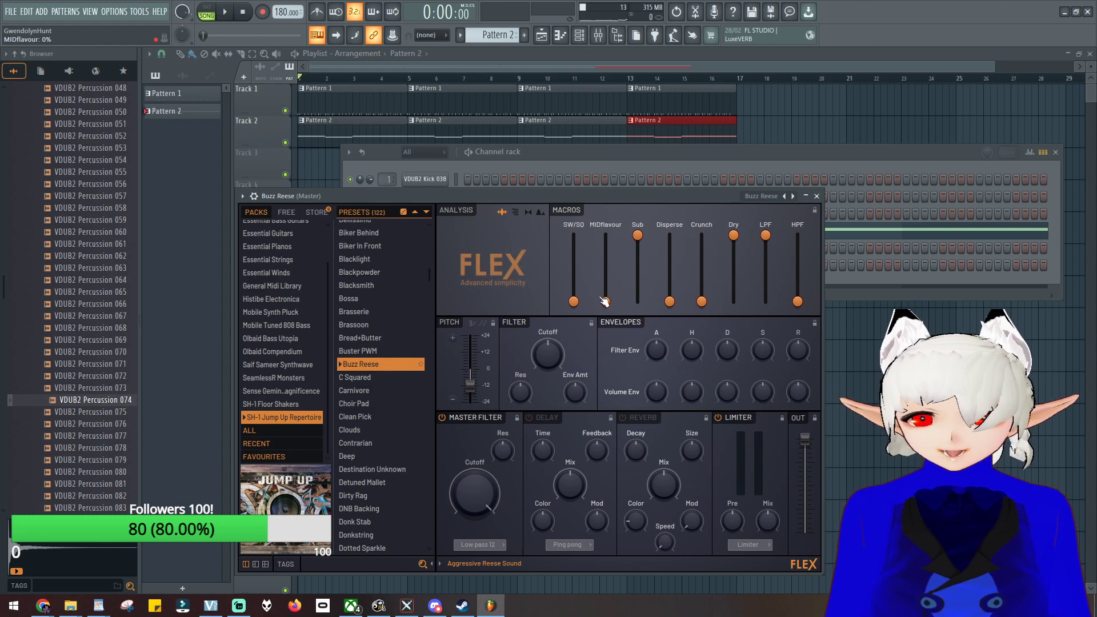
Step: Shape Buzz Reese by raising SW/SQ, MIDflavour, Disperse and Crunch, lowering Sub, Dry and LPF, and reducing the master filter cutoff to about 63%
{"action": "left_click_drag", "start_coordinate": [573, 302], "coordinate": [573, 262]}
{"action": "left_click_drag", "start_coordinate": [605, 301], "coordinate": [669, 256]}
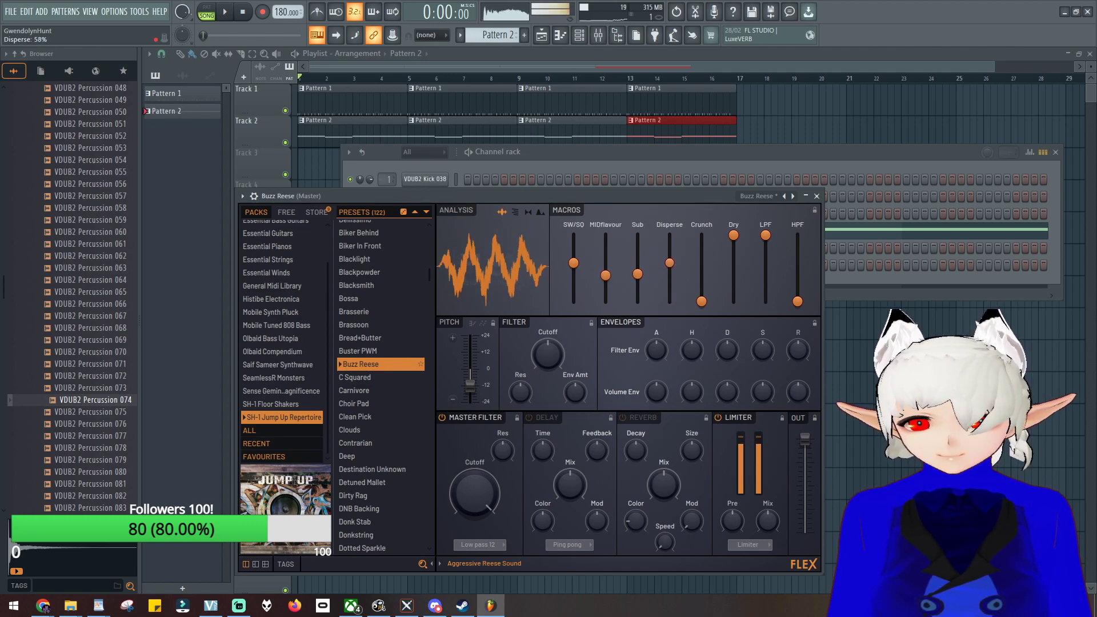
{"action": "left_click_drag", "start_coordinate": [702, 298], "coordinate": [706, 267]}
{"action": "left_click_drag", "start_coordinate": [753, 237], "coordinate": [751, 264]}
{"action": "left_click_drag", "start_coordinate": [474, 497], "coordinate": [474, 481]}
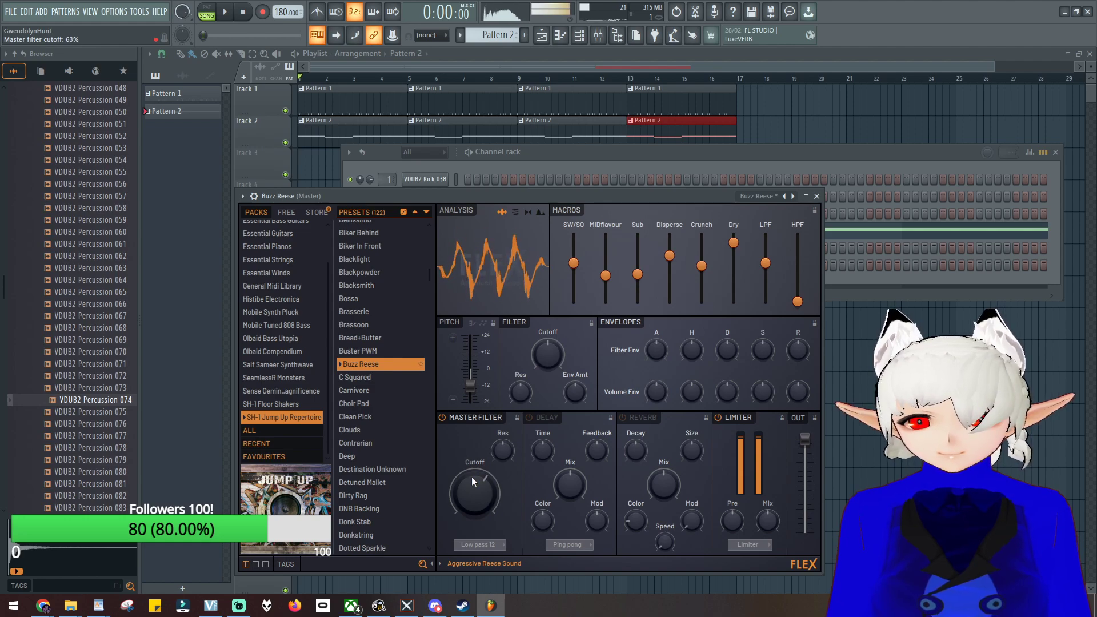
Step: Switch to the empty Pattern 3 and open the Buzz Reese channel's piano roll
{"action": "left_click", "coordinate": [512, 63]}
{"action": "scroll", "coordinate": [501, 34], "scroll_direction": "up", "scroll_amount": 1}
{"action": "left_click", "coordinate": [561, 36]}
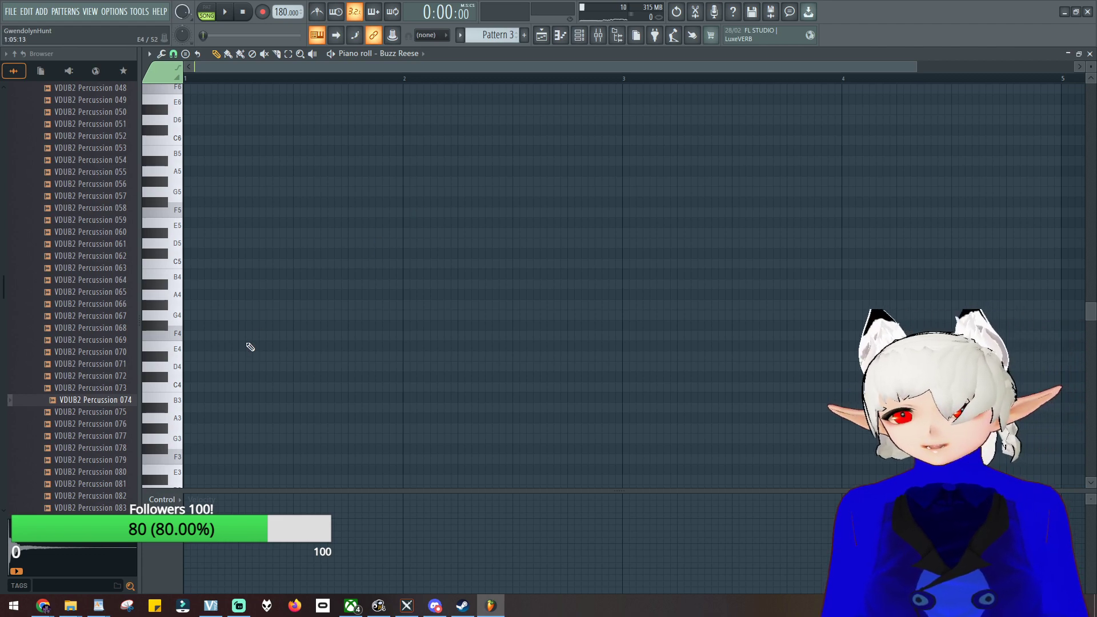
Step: Place a one-beat C4 note at the start of bar 1 and a one-beat G3 on its third beat, and play them back
{"action": "left_click", "coordinate": [192, 390]}
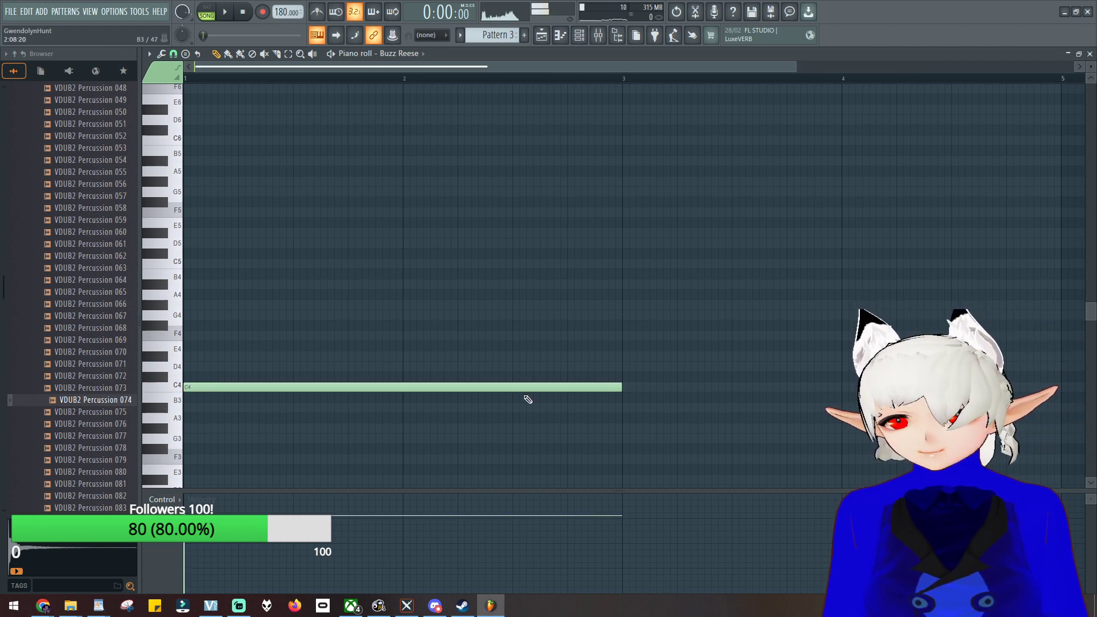
{"action": "left_click_drag", "start_coordinate": [621, 390], "coordinate": [293, 399]}
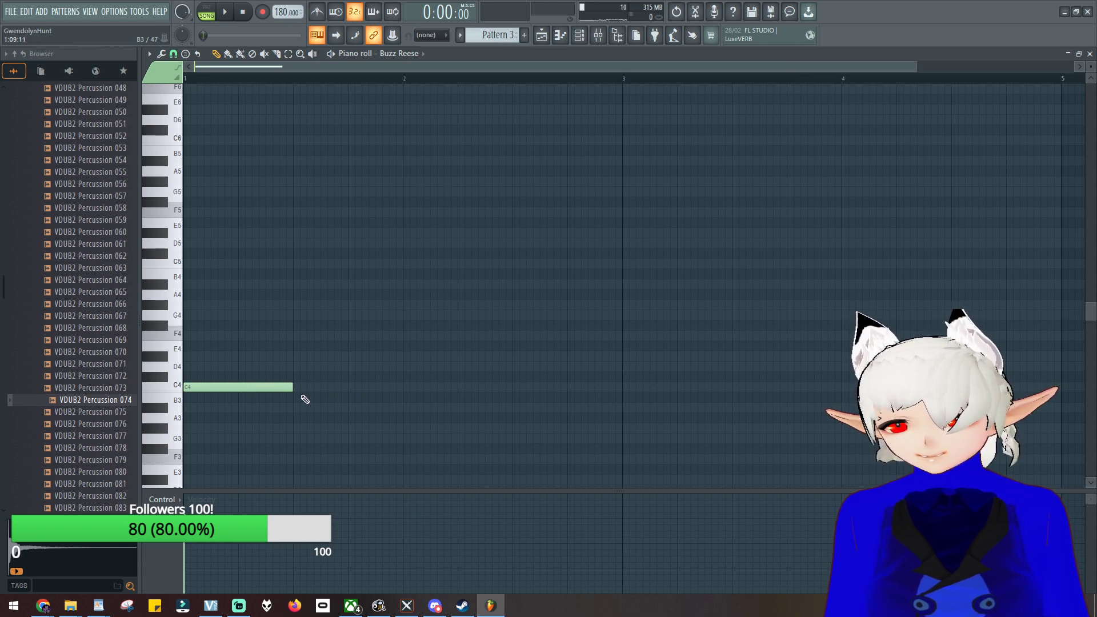
{"action": "left_click", "coordinate": [312, 366]}
{"action": "left_click_drag", "start_coordinate": [308, 371], "coordinate": [316, 440]}
{"action": "scroll", "coordinate": [331, 429], "scroll_direction": "down", "scroll_amount": 4}
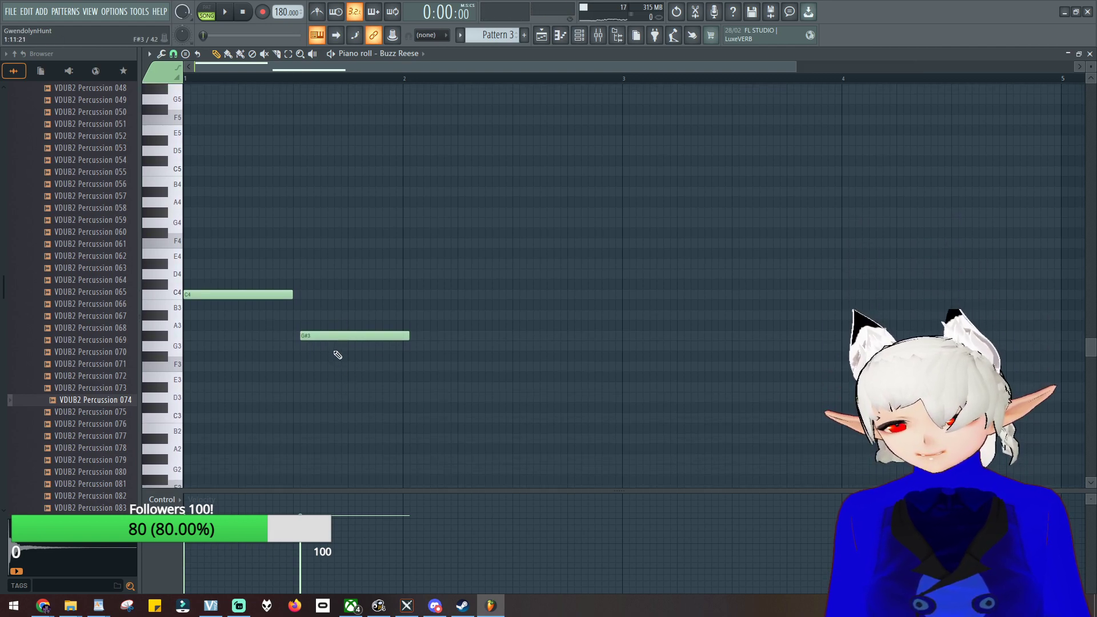
{"action": "left_click_drag", "start_coordinate": [318, 336], "coordinate": [311, 336]}
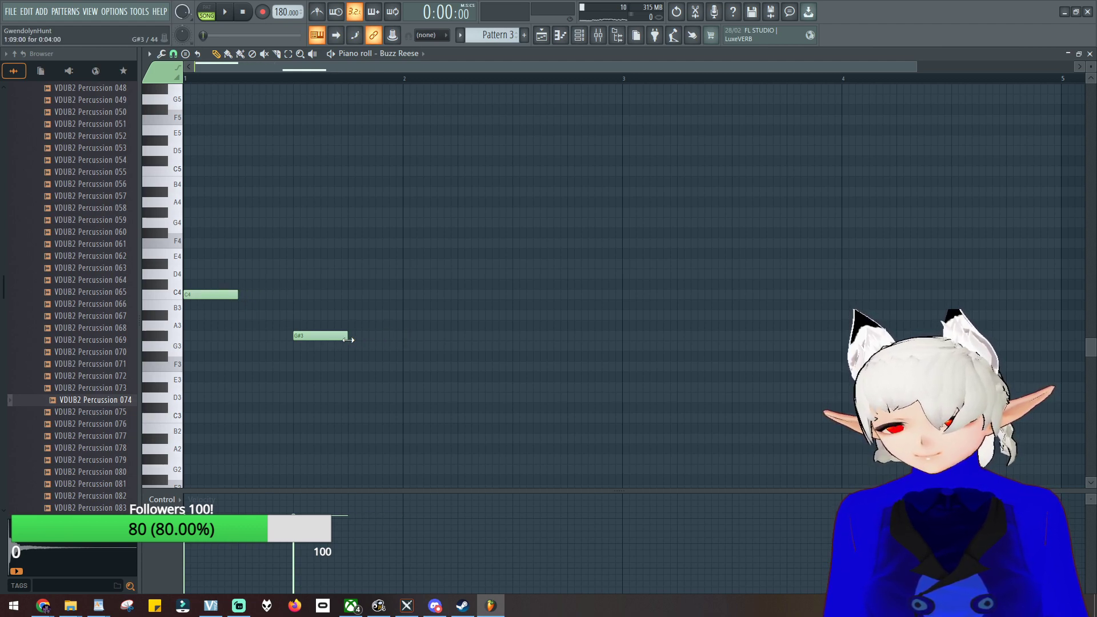
{"action": "mouse_move", "coordinate": [331, 336]}
{"action": "left_mouse_down"}
{"action": "mouse_move", "coordinate": [333, 323]}
{"action": "mouse_move", "coordinate": [335, 347]}
{"action": "left_mouse_up"}
{"action": "key", "text": "space"}
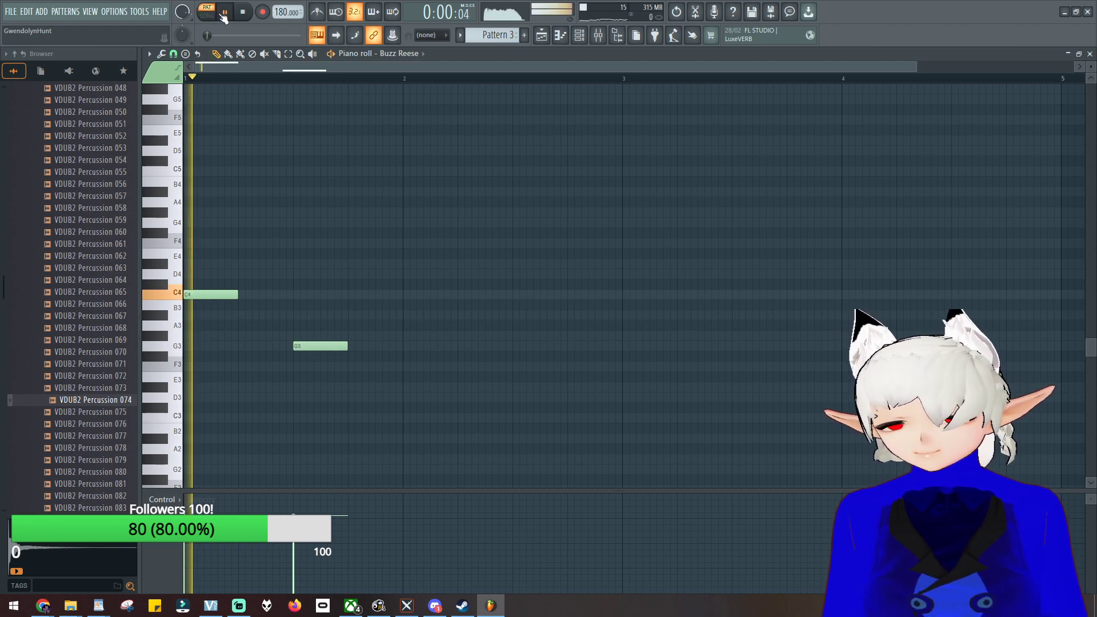
{"action": "key", "text": "space"}
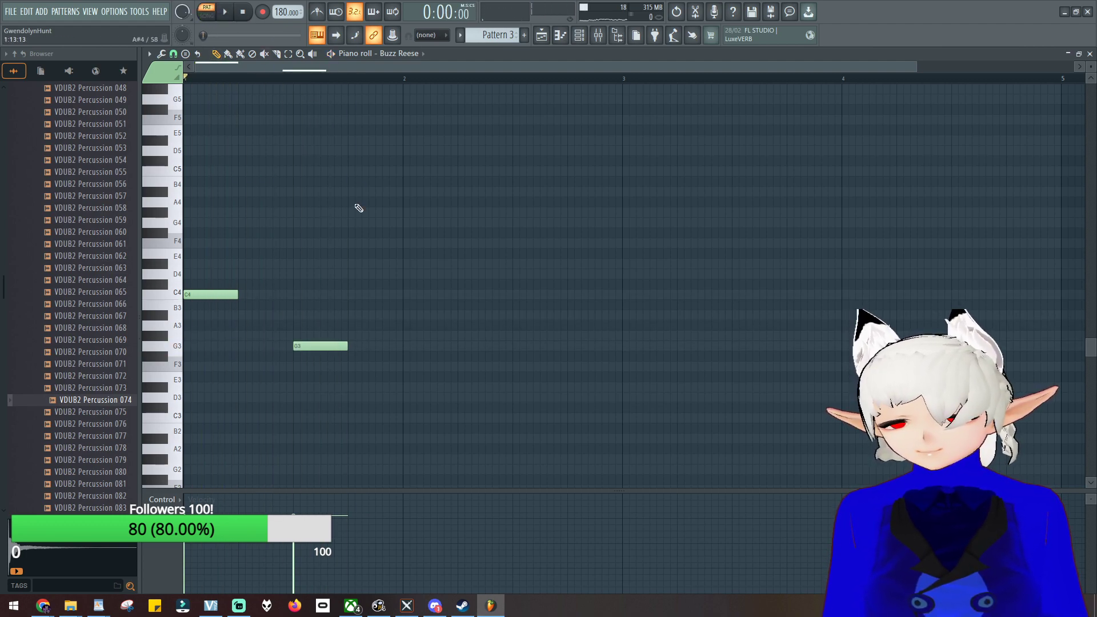
Step: Add a three-beat G3 note at the start of bar 2 and a one-beat C4 note at the start of bar 3
{"action": "left_click", "coordinate": [411, 350]}
{"action": "left_click_drag", "start_coordinate": [414, 346], "coordinate": [404, 347]}
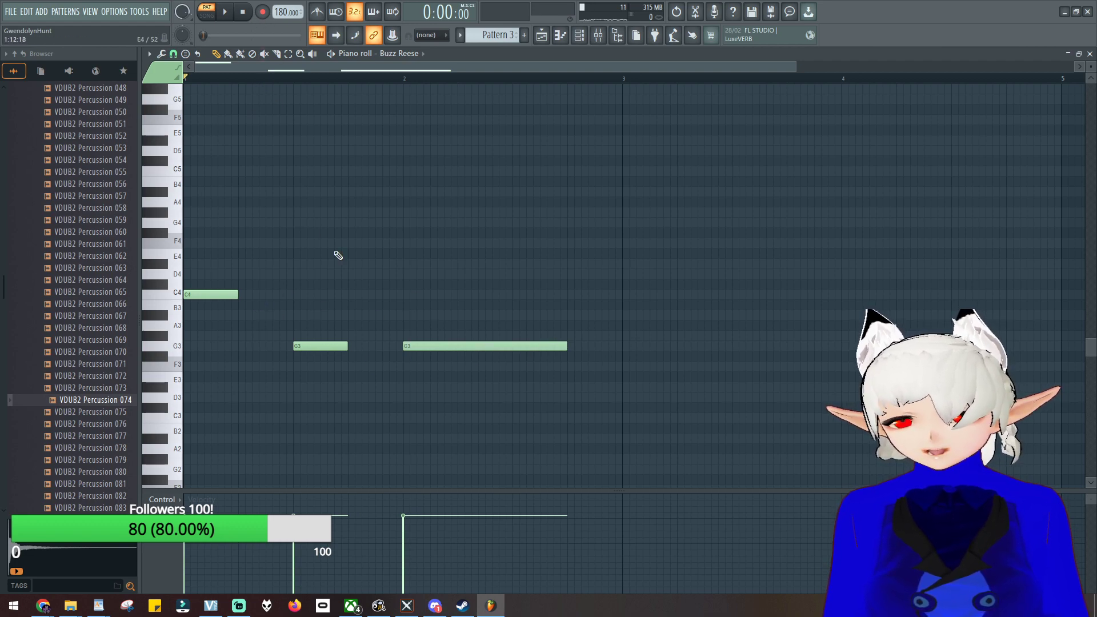
{"action": "left_click", "coordinate": [195, 294]}
{"action": "left_click", "coordinate": [631, 295]}
{"action": "left_click_drag", "start_coordinate": [633, 295], "coordinate": [628, 295]}
Step: Complete bar 3 with three one-beat B3 notes, fill bar 4 with a single E3 note, and play the pattern
{"action": "left_click_drag", "start_coordinate": [690, 309], "coordinate": [686, 306]}
{"action": "left_click", "coordinate": [745, 306]}
{"action": "left_click_drag", "start_coordinate": [752, 307], "coordinate": [747, 305]}
{"action": "left_click", "coordinate": [802, 305]}
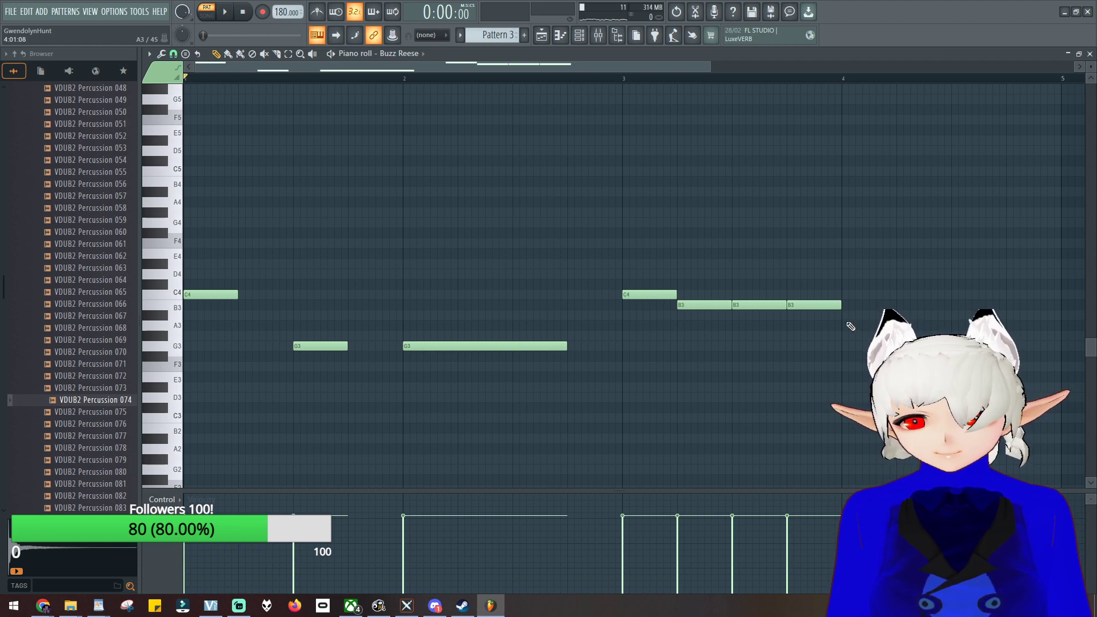
{"action": "left_click", "coordinate": [849, 376]}
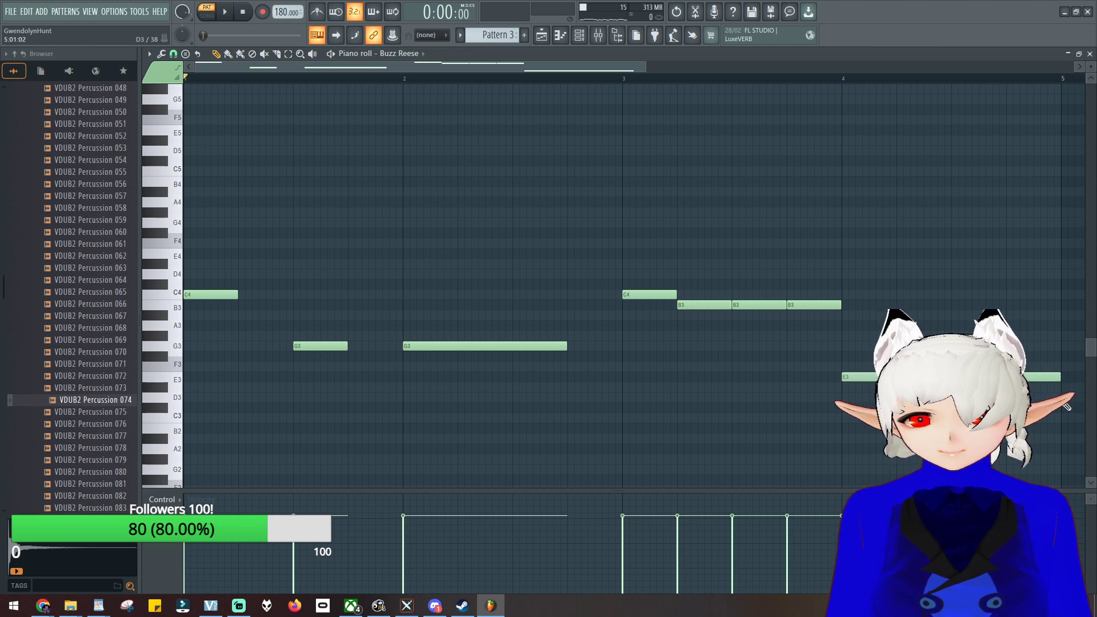
{"action": "key", "text": "space"}
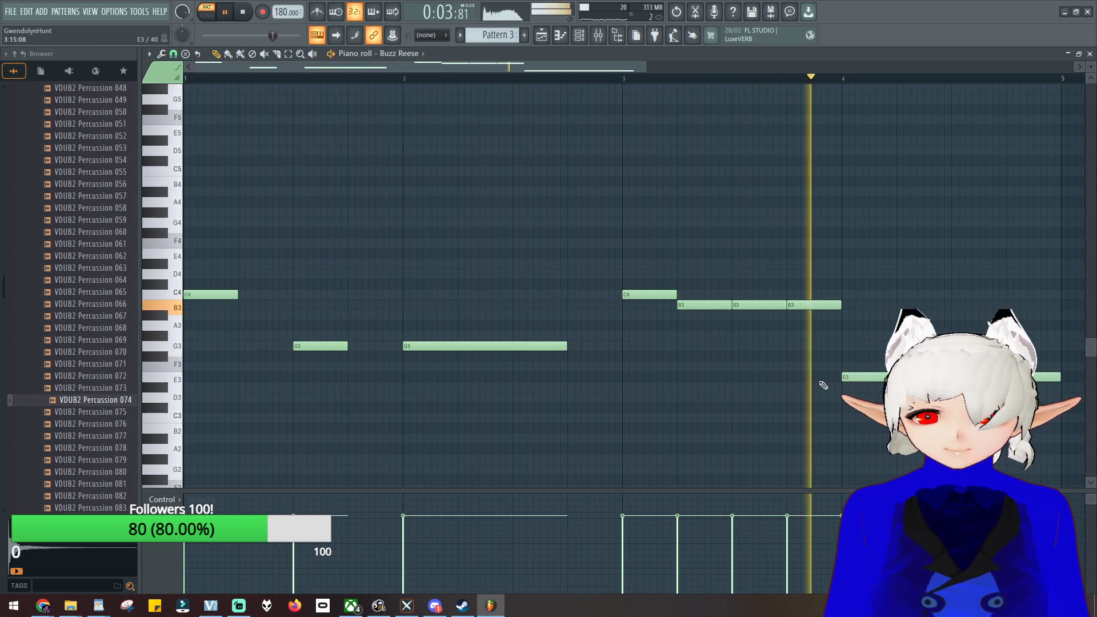
{"action": "left_click", "coordinate": [242, 11]}
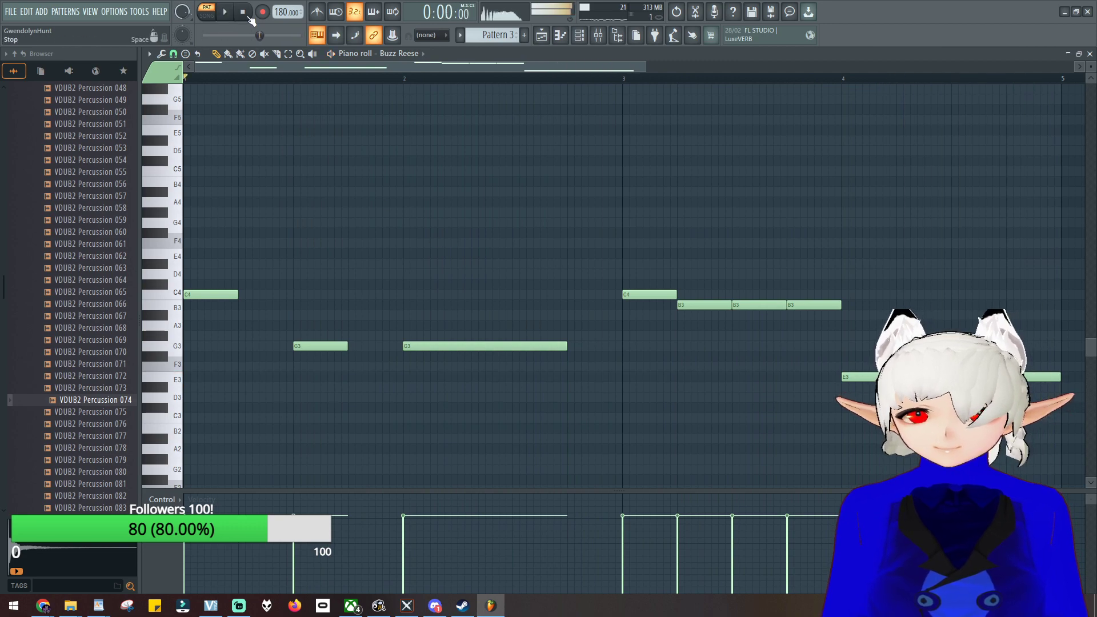
Step: Place Pattern 3 on playlist Track 3 from bar 1 and repeat it four times in a row through bar 16
{"action": "left_click", "coordinate": [551, 37]}
{"action": "left_click", "coordinate": [368, 146]}
{"action": "scroll", "coordinate": [493, 38], "scroll_direction": "up", "scroll_amount": 1}
{"action": "left_click", "coordinate": [365, 155]}
{"action": "left_click_drag", "start_coordinate": [366, 155], "coordinate": [308, 155]}
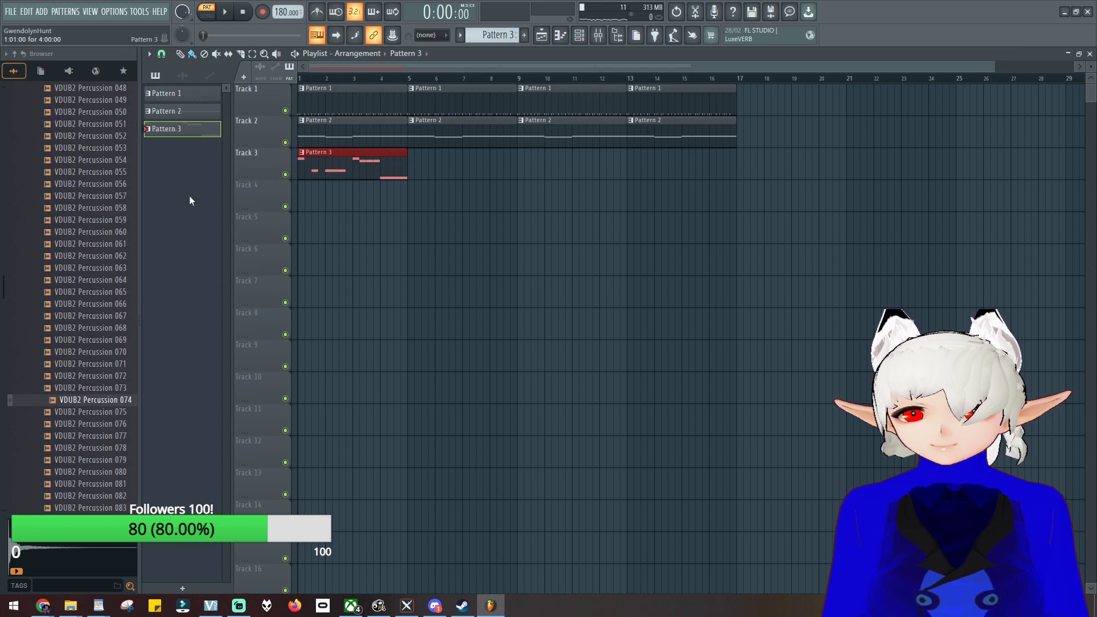
{"action": "left_click_drag", "start_coordinate": [414, 162], "coordinate": [690, 169]}
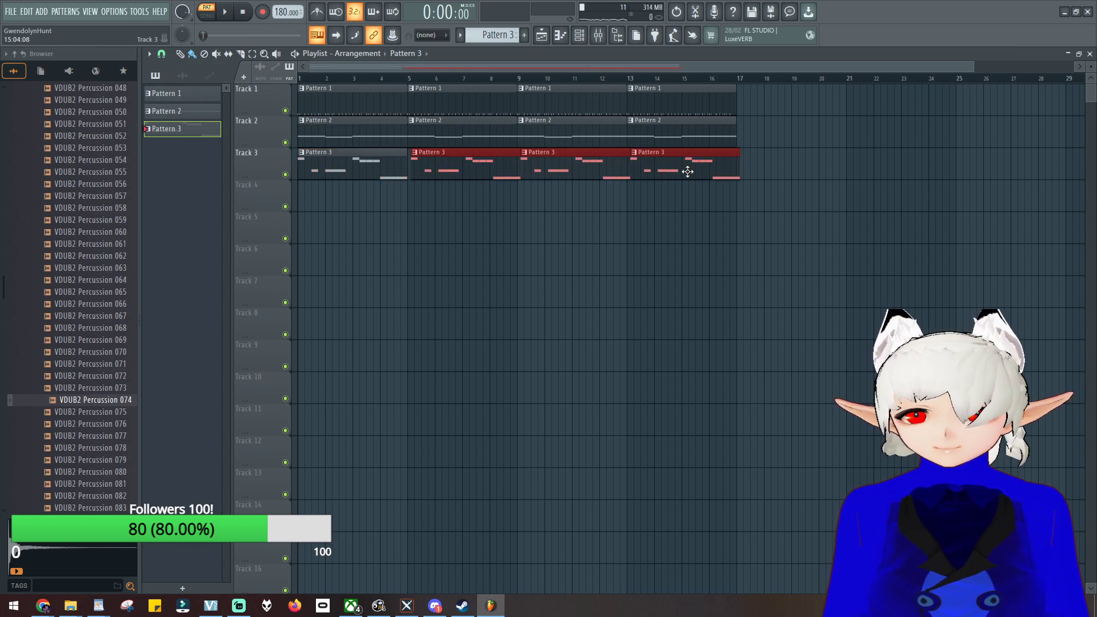
Step: Play the whole arrangement in song mode to hear the three patterns together
{"action": "left_click", "coordinate": [206, 13]}
{"action": "key", "text": "space"}
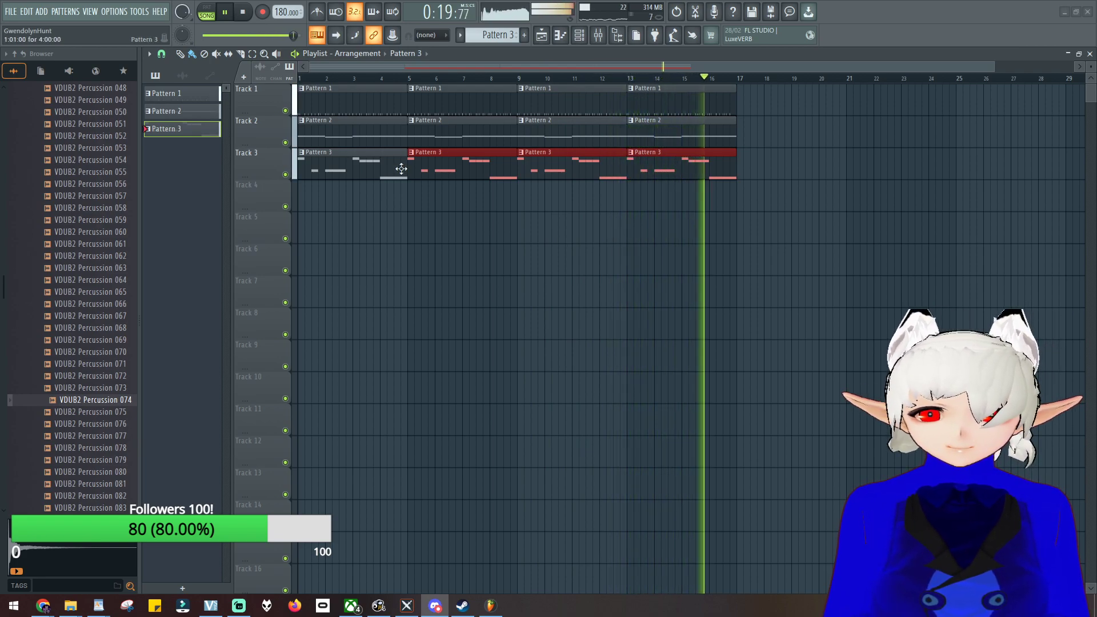
{"action": "left_click", "coordinate": [244, 12]}
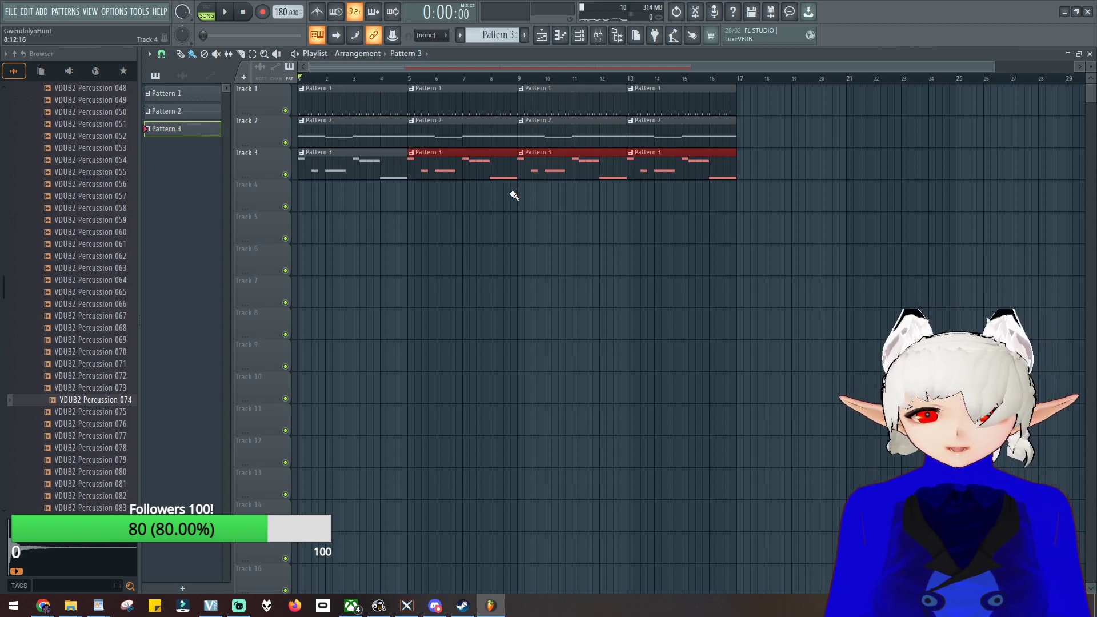
Step: Play the song with the mixer open to check the levels, and select Insert 1
{"action": "left_click", "coordinate": [598, 40]}
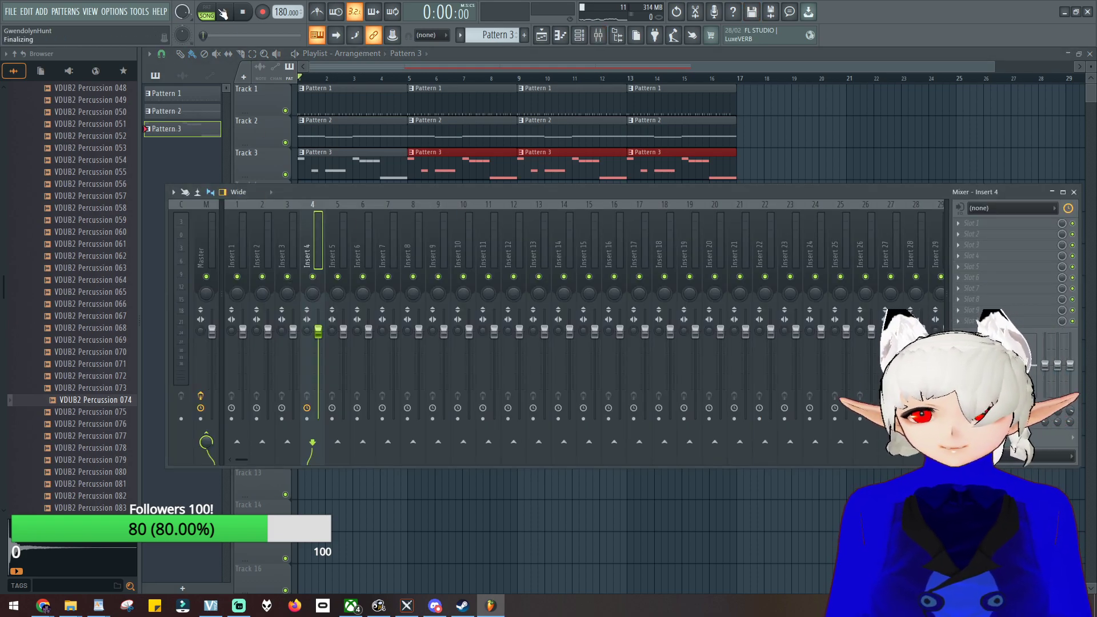
{"action": "key", "text": "space"}
{"action": "left_click", "coordinate": [236, 242]}
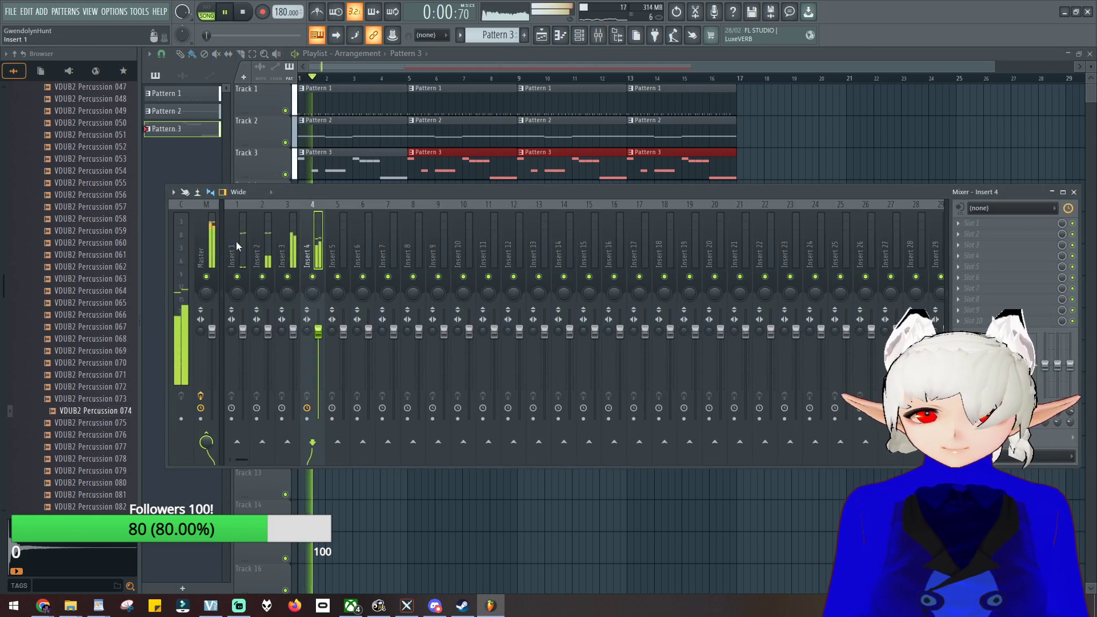
Step: Route the Buzz Reese channel to mixer track 5 and the VDUB2 Percussion 074 channel to mixer track 6
{"action": "left_click", "coordinate": [537, 36]}
{"action": "left_click", "coordinate": [240, 12]}
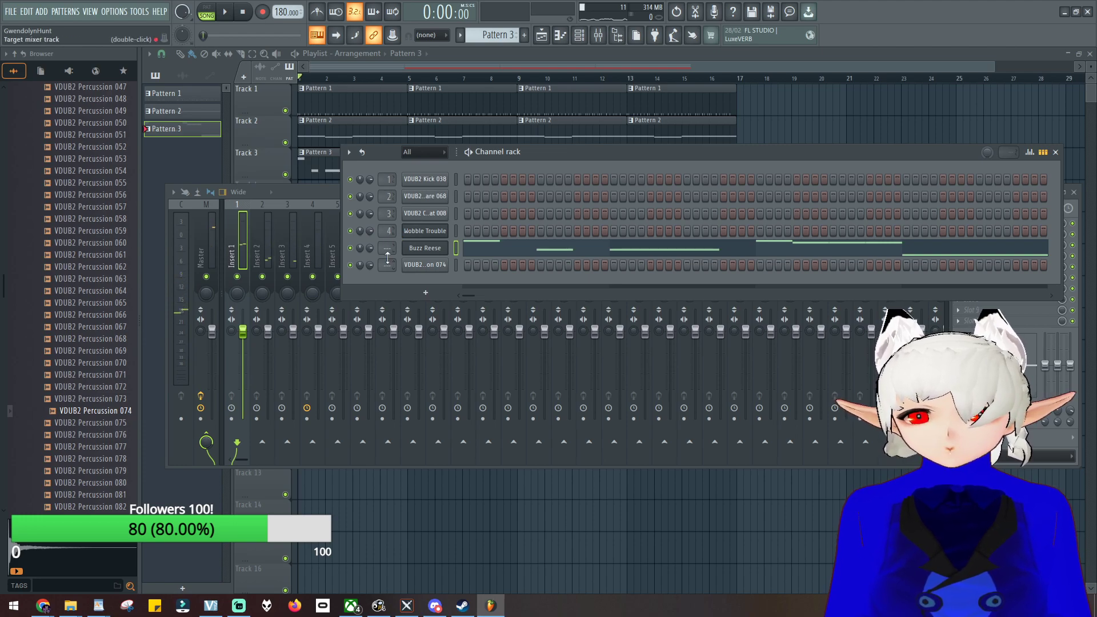
{"action": "left_click", "coordinate": [295, 193]}
{"action": "key", "text": "F6"}
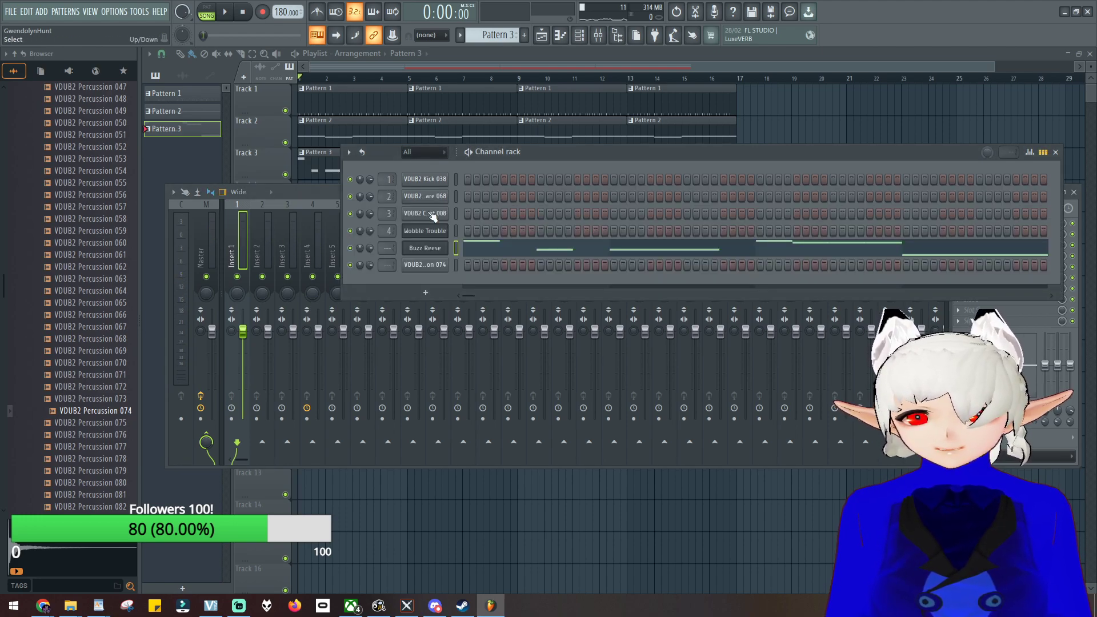
{"action": "scroll", "coordinate": [389, 247], "scroll_direction": "up", "scroll_amount": 4}
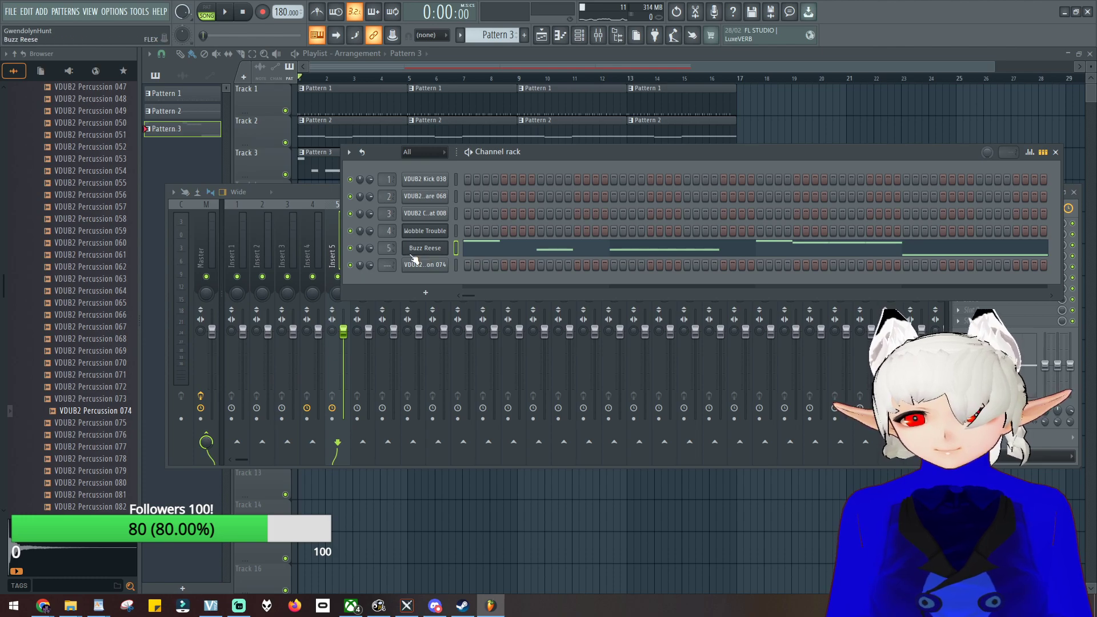
{"action": "scroll", "coordinate": [393, 266], "scroll_direction": "up", "scroll_amount": 6}
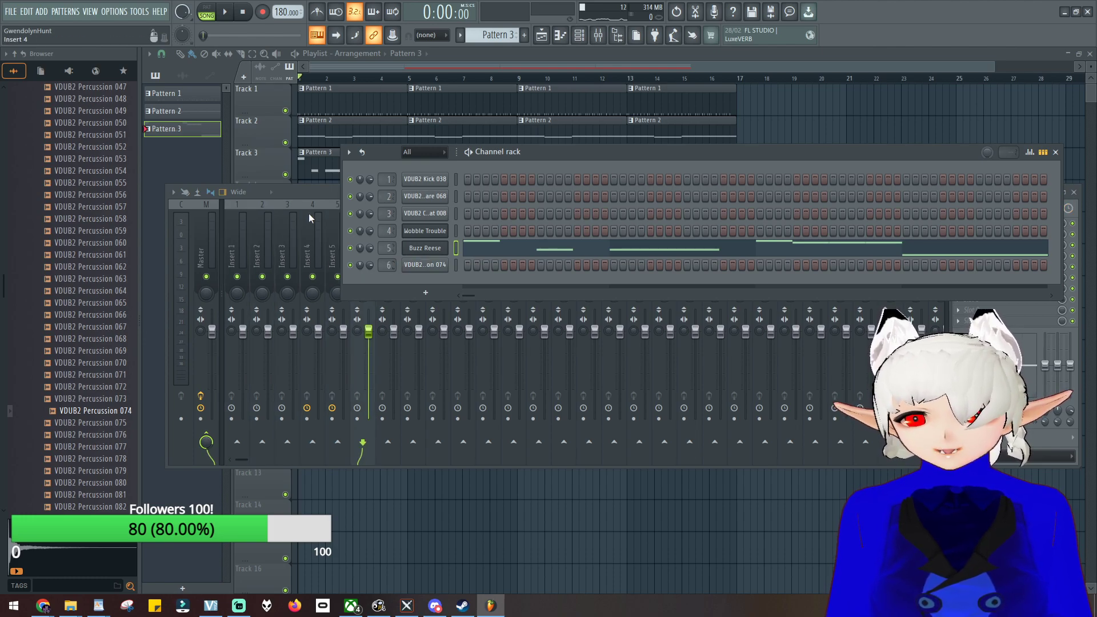
{"action": "left_click", "coordinate": [321, 193]}
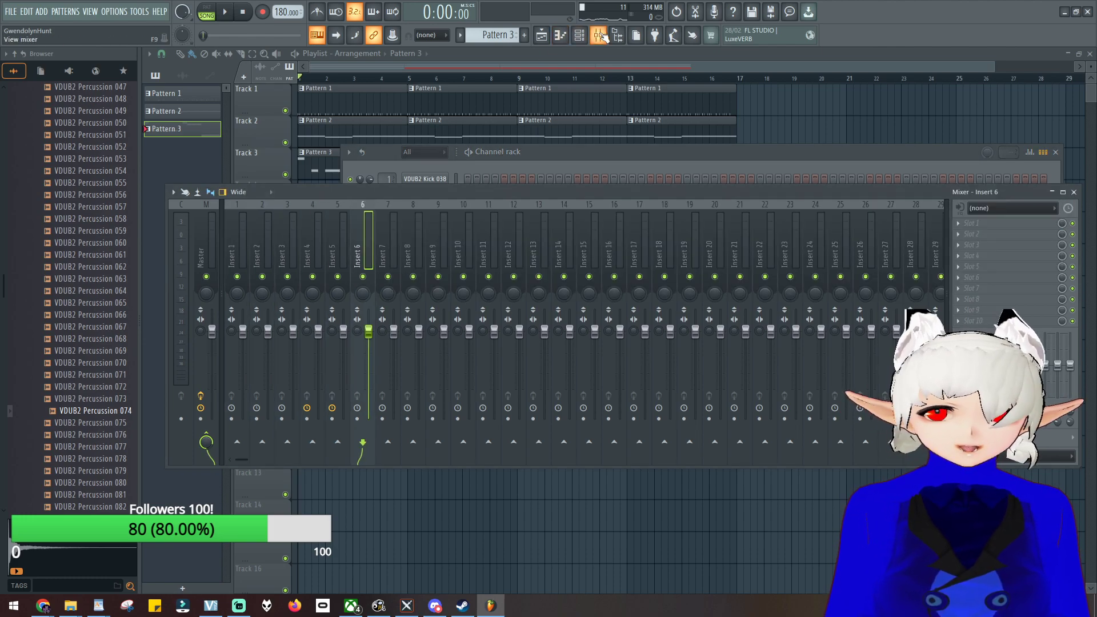
{"action": "left_click", "coordinate": [575, 160]}
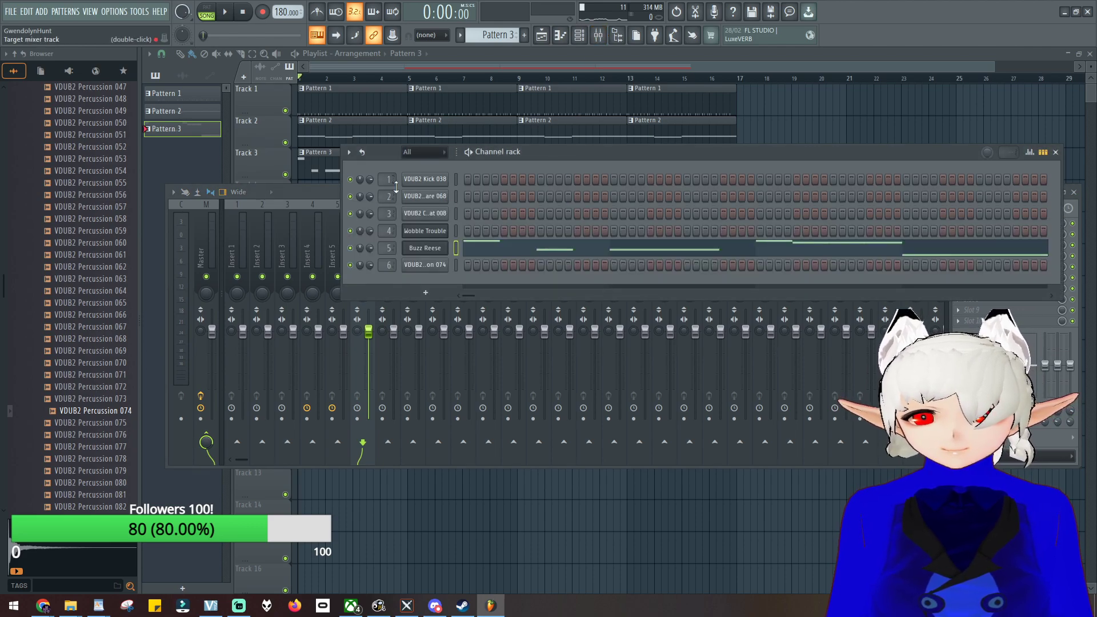
Step: Play the song to check the newly routed mixer tracks, close the channel rack, and lower the main volume to 80%
{"action": "left_click_drag", "start_coordinate": [540, 153], "coordinate": [554, 90]}
{"action": "left_click", "coordinate": [224, 16]}
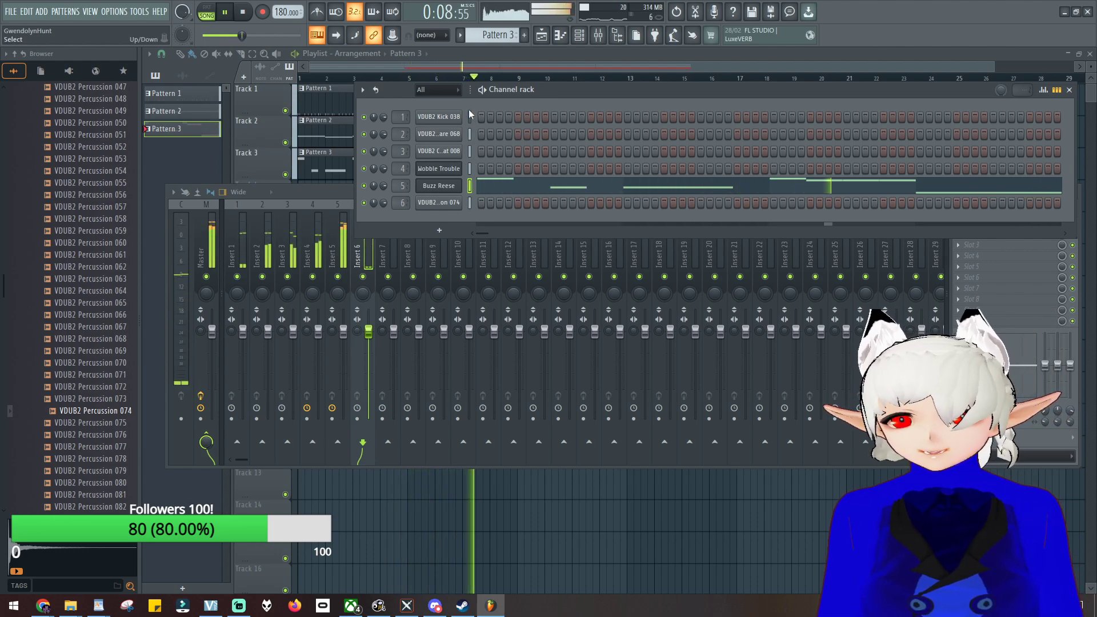
{"action": "left_click", "coordinate": [1069, 90]}
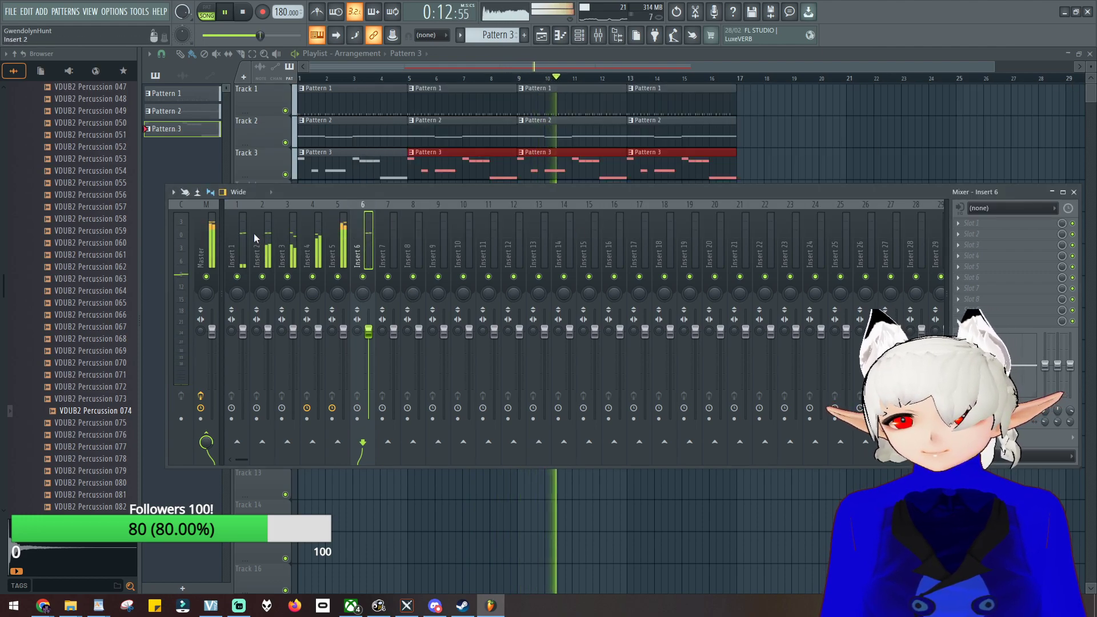
{"action": "left_click", "coordinate": [243, 12]}
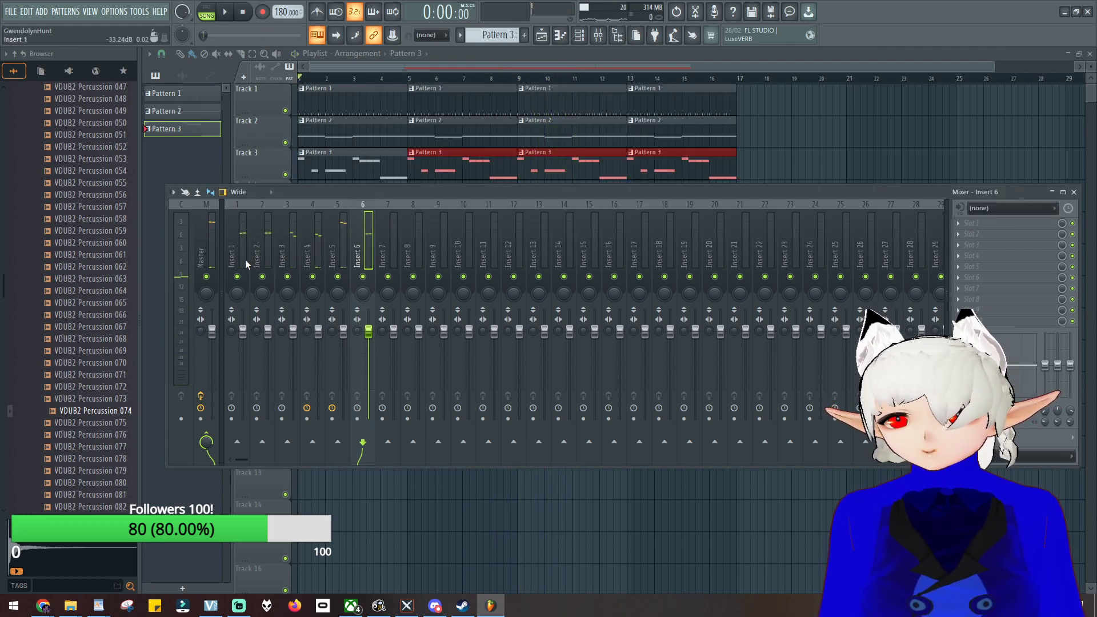
{"action": "key", "text": "space"}
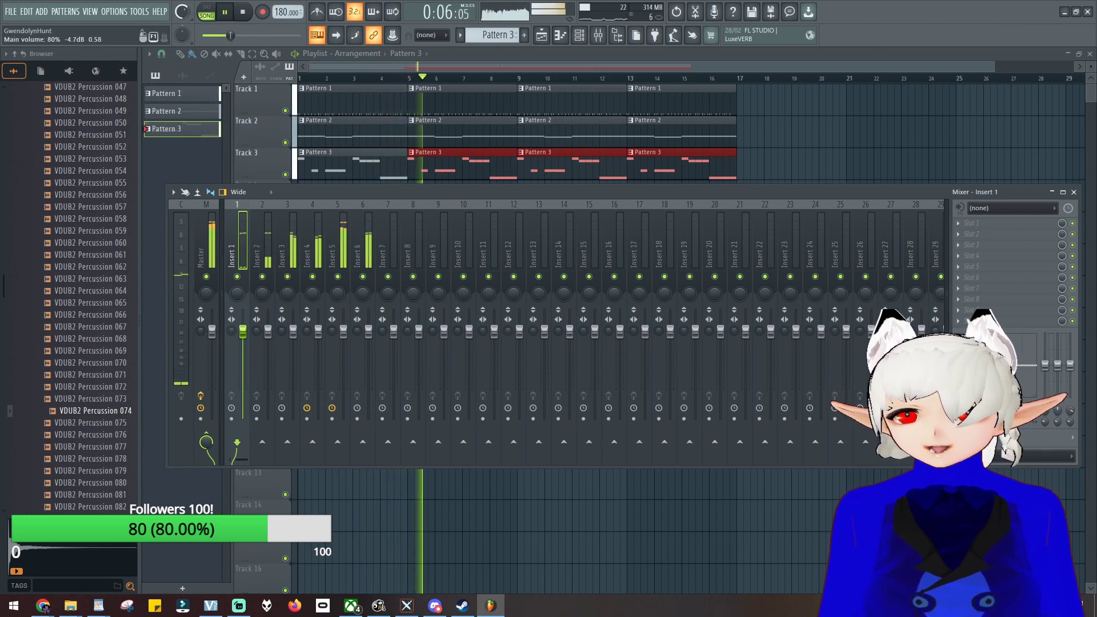
{"action": "left_click_drag", "start_coordinate": [182, 11], "coordinate": [181, 19]}
Step: Add Fruity Multiband Compressor to Insert 1's first effect slot, set its low band gain to 9.6 dB and adjust the low band threshold
{"action": "left_click", "coordinate": [978, 223]}
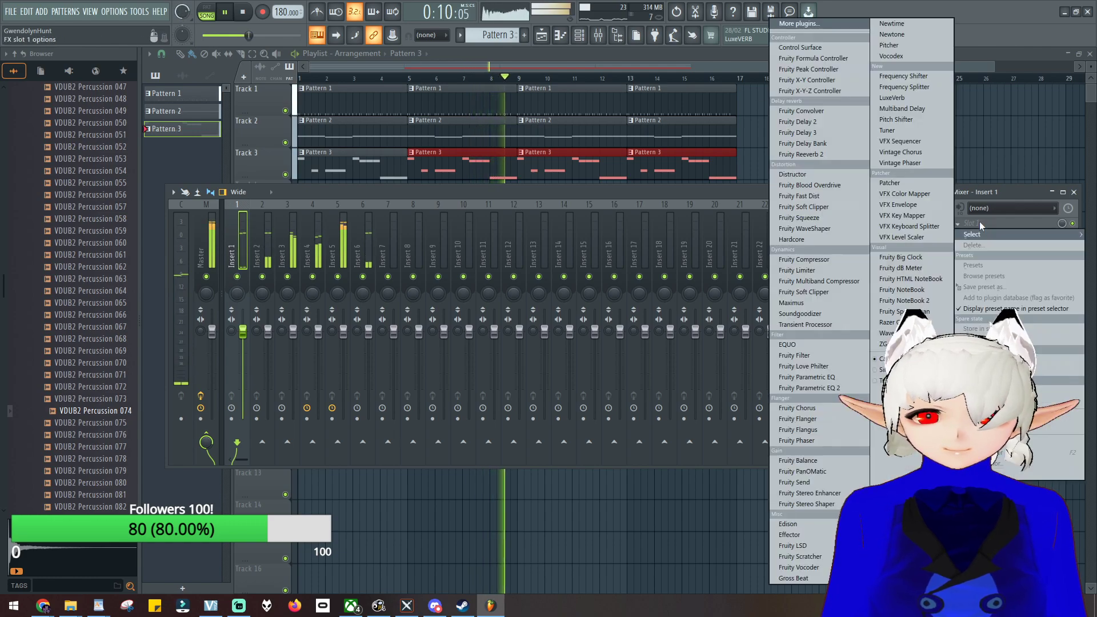
{"action": "left_click", "coordinate": [818, 281]}
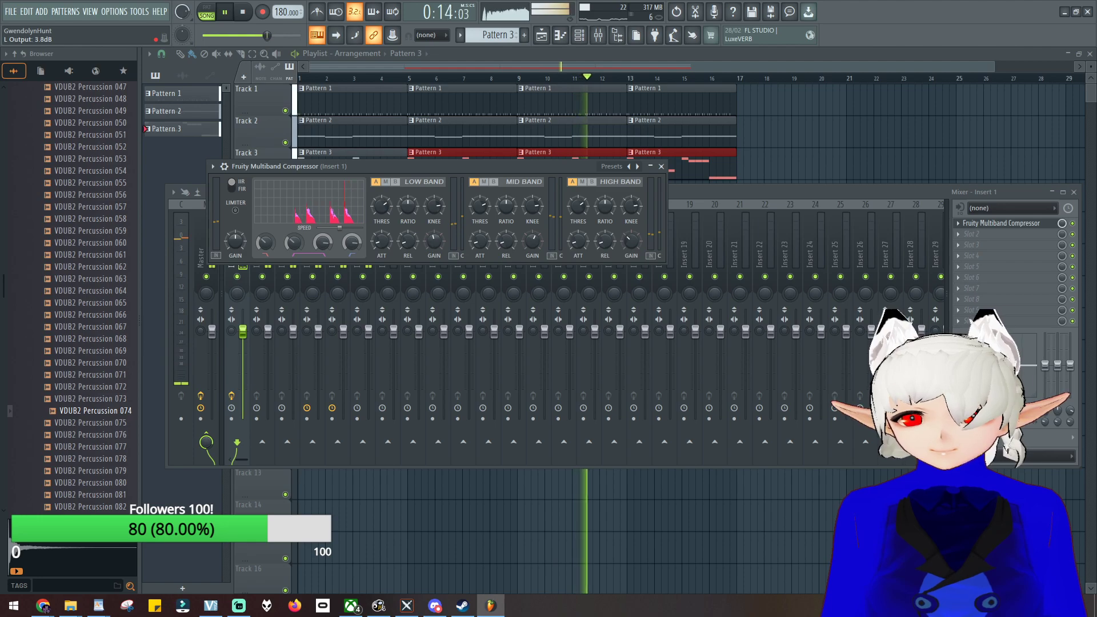
{"action": "left_click_drag", "start_coordinate": [432, 244], "coordinate": [432, 239]}
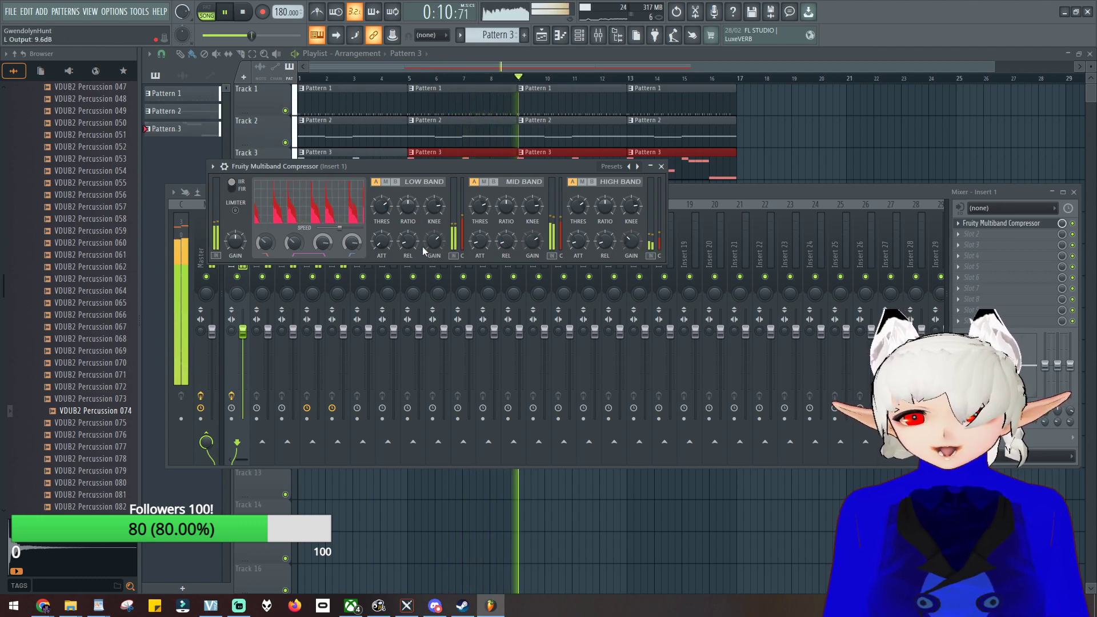
{"action": "left_click_drag", "start_coordinate": [384, 212], "coordinate": [384, 198]}
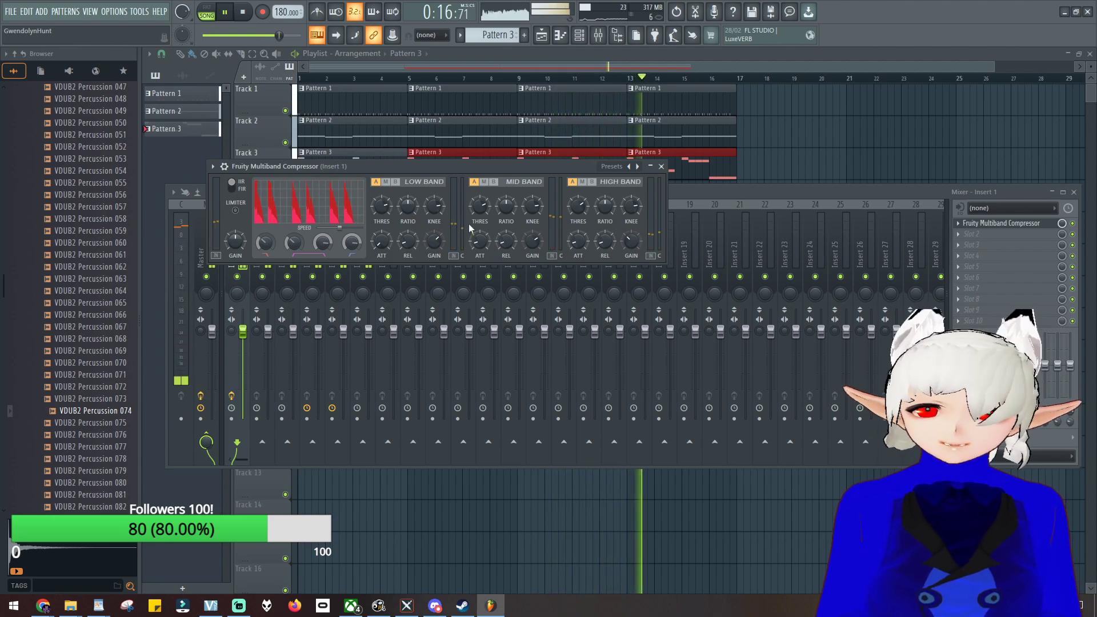
{"action": "left_click", "coordinate": [661, 166]}
Step: Load Fruity Multiband Compressor in Insert 2's first effect slot, close its window and select Insert 3
{"action": "left_click", "coordinate": [269, 255]}
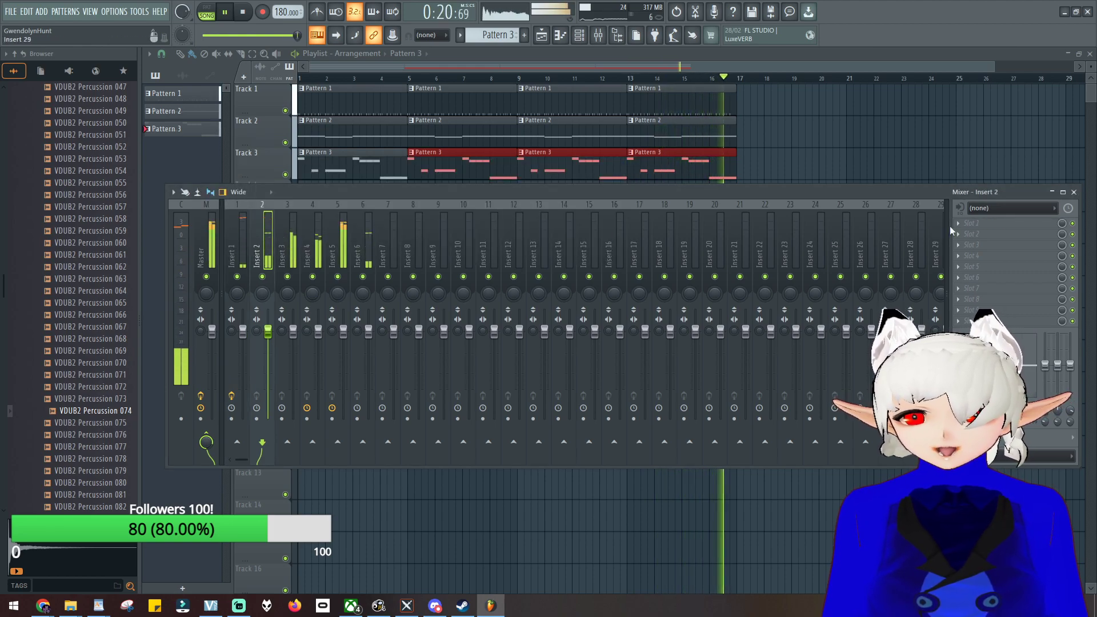
{"action": "left_click", "coordinate": [979, 224]}
{"action": "mouse_move", "coordinate": [973, 234]}
{"action": "left_click", "coordinate": [819, 281]}
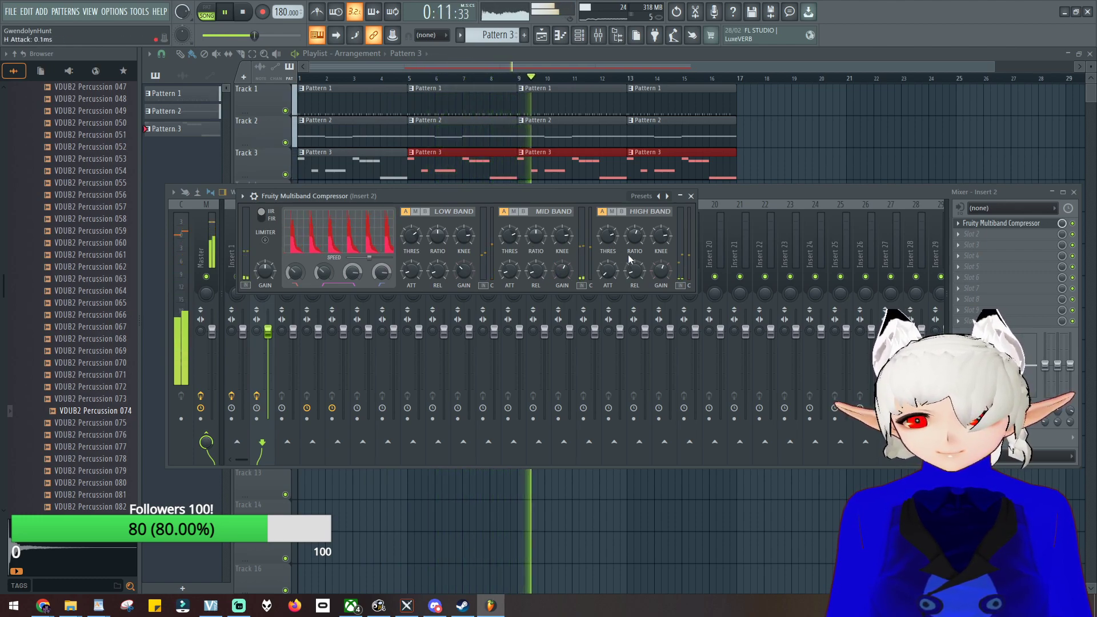
{"action": "left_click", "coordinate": [691, 196]}
{"action": "left_click", "coordinate": [290, 253]}
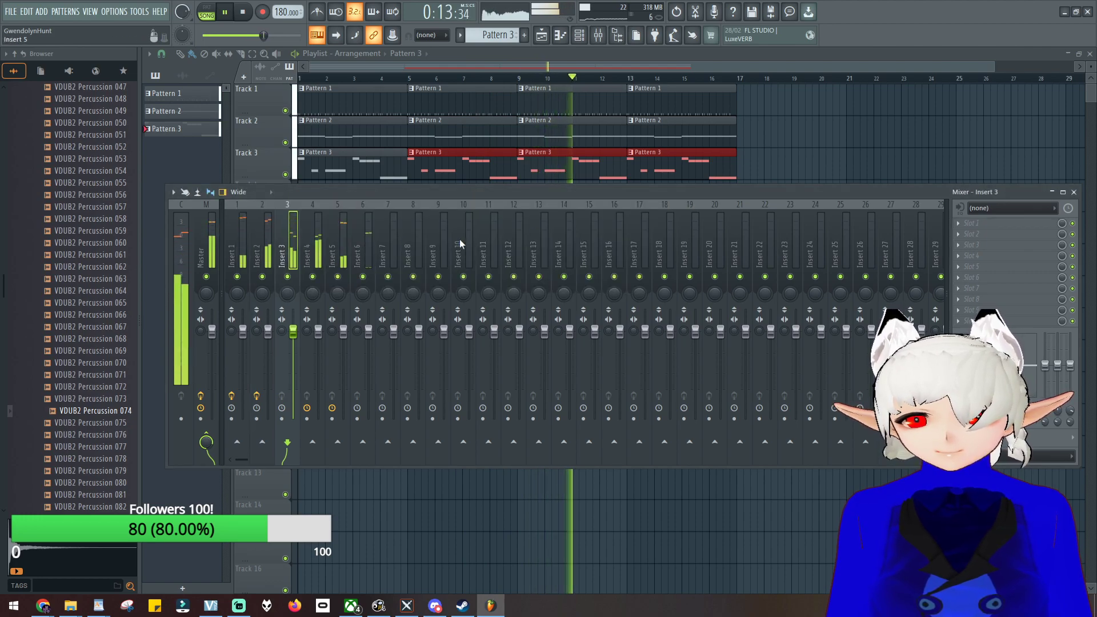
Step: Load Fruity Multiband Compressor in Insert 3's first effect slot, set its mid band gain to 7.1 dB and close its window
{"action": "left_click", "coordinate": [972, 224]}
{"action": "left_click", "coordinate": [840, 281]}
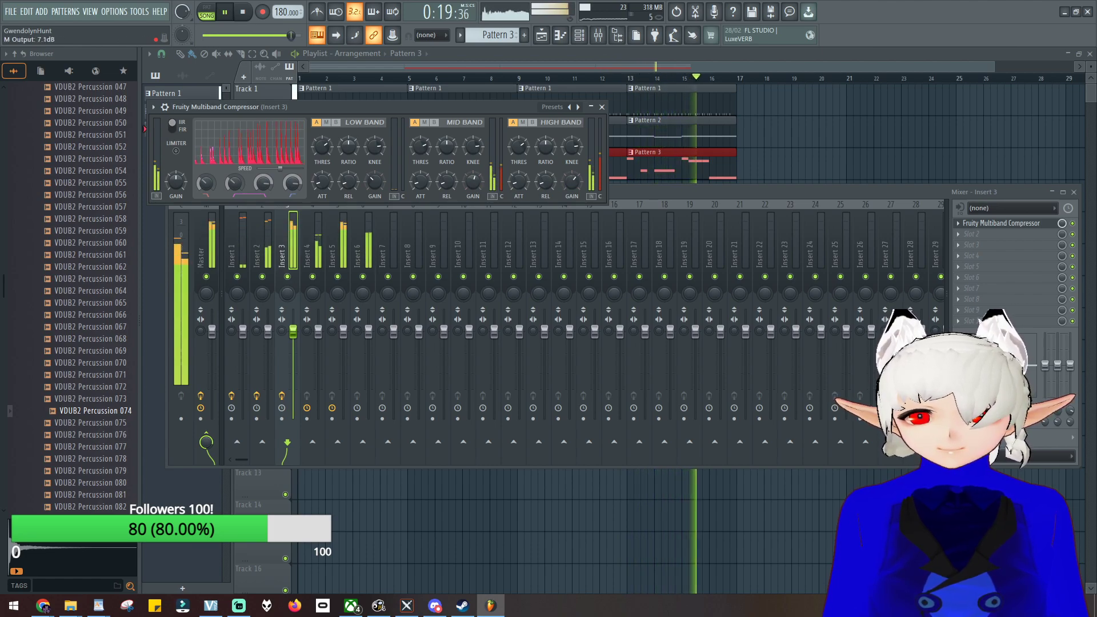
{"action": "key", "text": "Escape"}
Step: Load Fruity Multiband Compressor in Insert 4's first effect slot and close its window
{"action": "left_click", "coordinate": [325, 249]}
{"action": "left_click", "coordinate": [982, 223]}
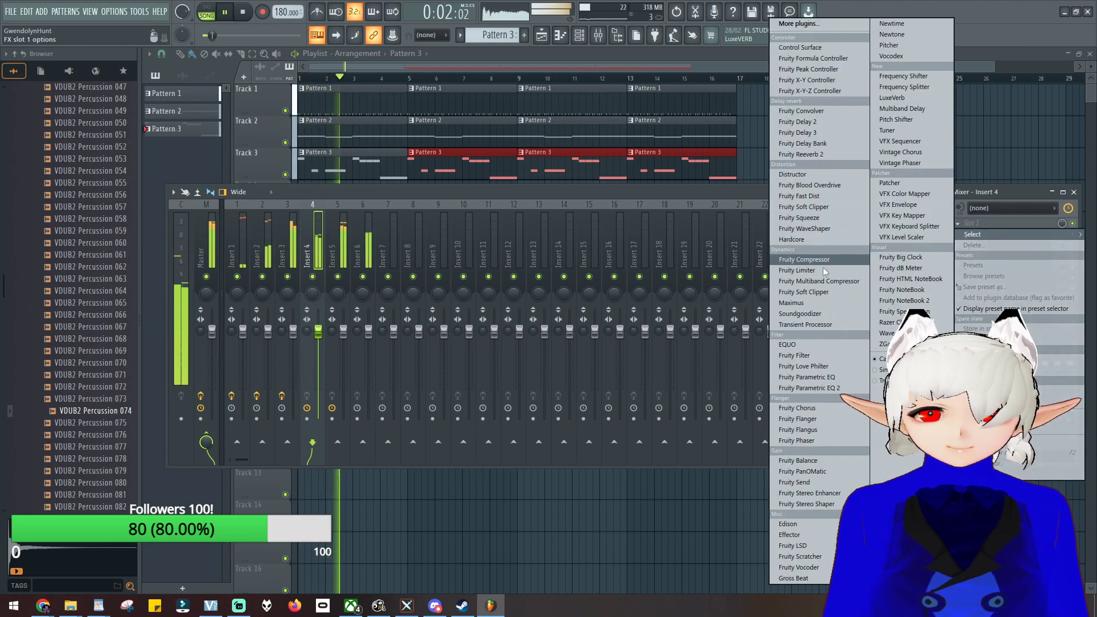
{"action": "left_click", "coordinate": [821, 282]}
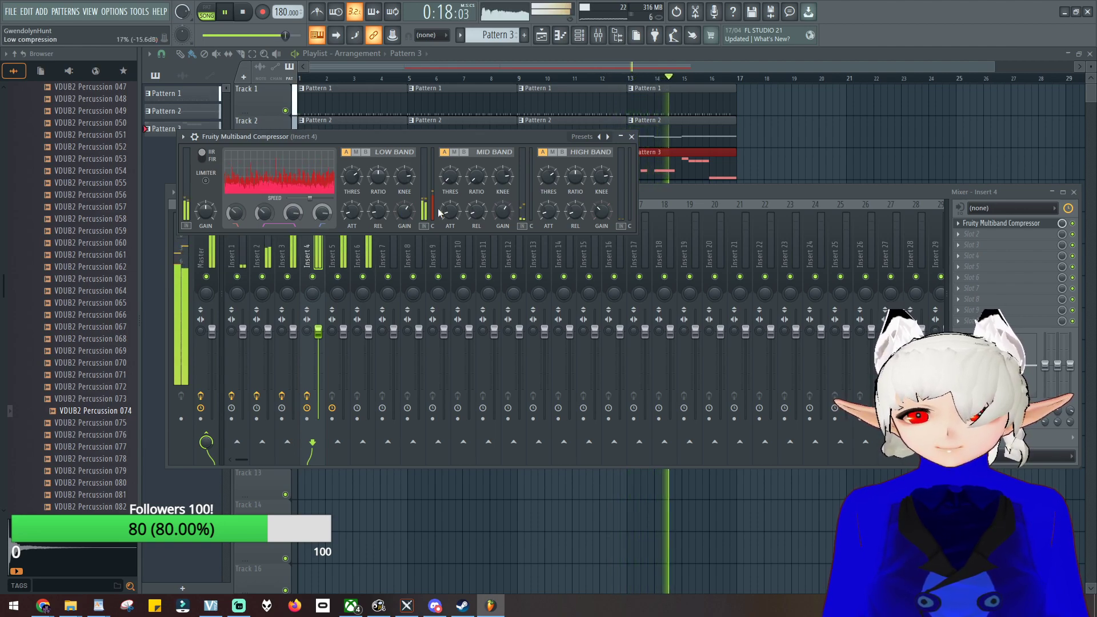
{"action": "left_click", "coordinate": [631, 137]}
Step: Load Fruity Multiband Compressor in Insert 5's first effect slot, set its low band gain to 4.2 dB and close its window
{"action": "left_click", "coordinate": [336, 251]}
{"action": "left_click", "coordinate": [970, 224]}
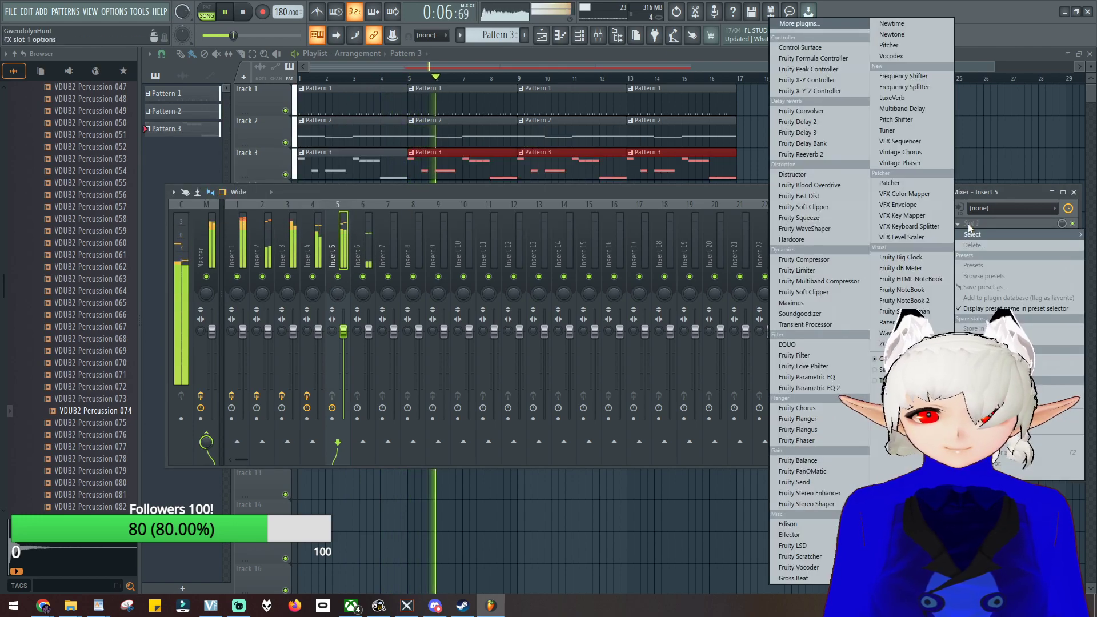
{"action": "left_click", "coordinate": [817, 281]}
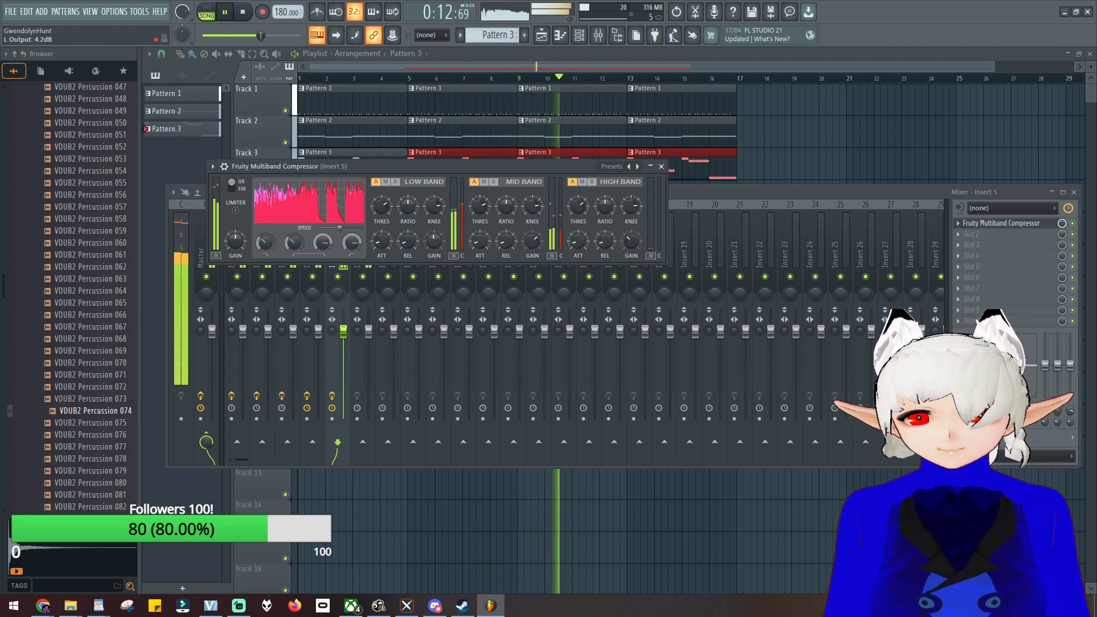
{"action": "left_click", "coordinate": [661, 166]}
Step: Load Fruity Multiband Compressor in Insert 6's first effect slot, set its mid band gain to 7.7 dB and close its window
{"action": "key", "text": "Right"}
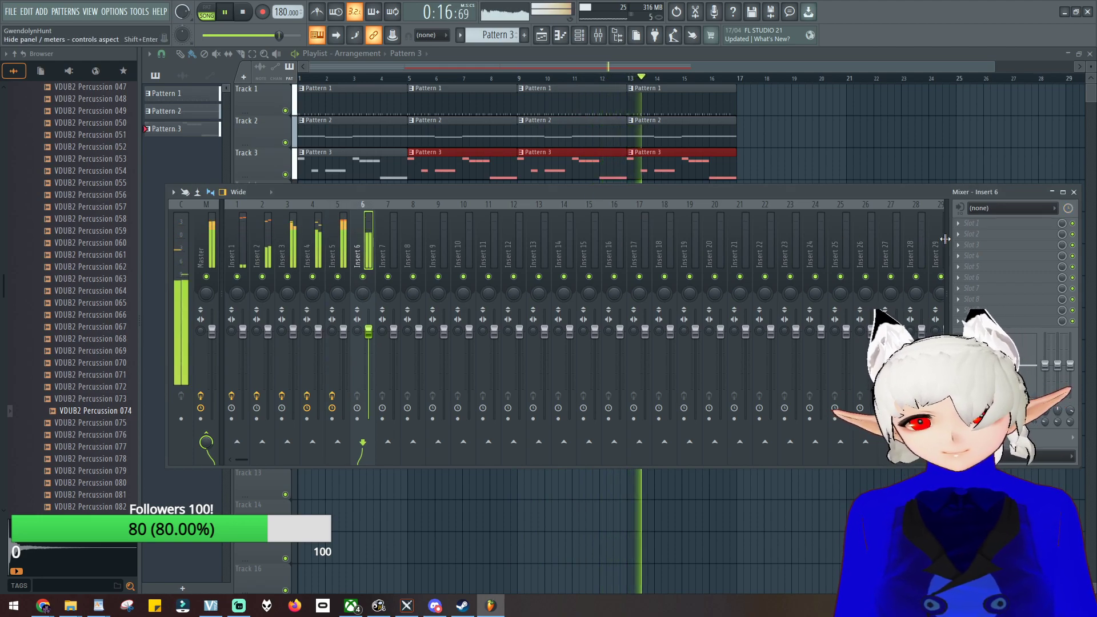
{"action": "left_click", "coordinate": [965, 224]}
{"action": "left_click", "coordinate": [832, 283]}
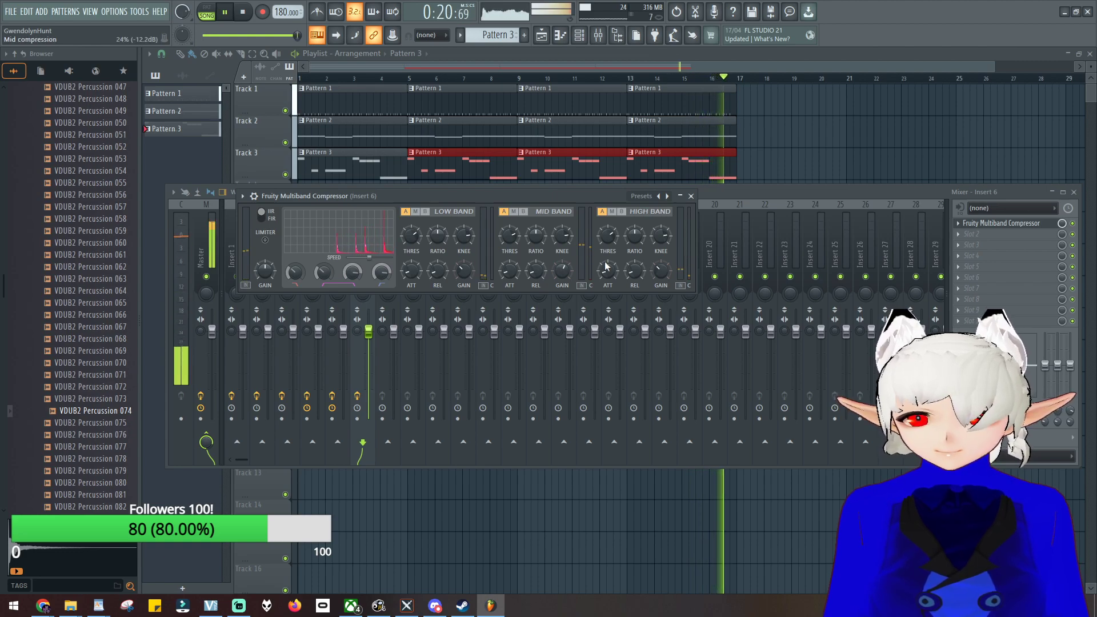
{"action": "scroll", "coordinate": [660, 270], "scroll_direction": "up", "scroll_amount": 4}
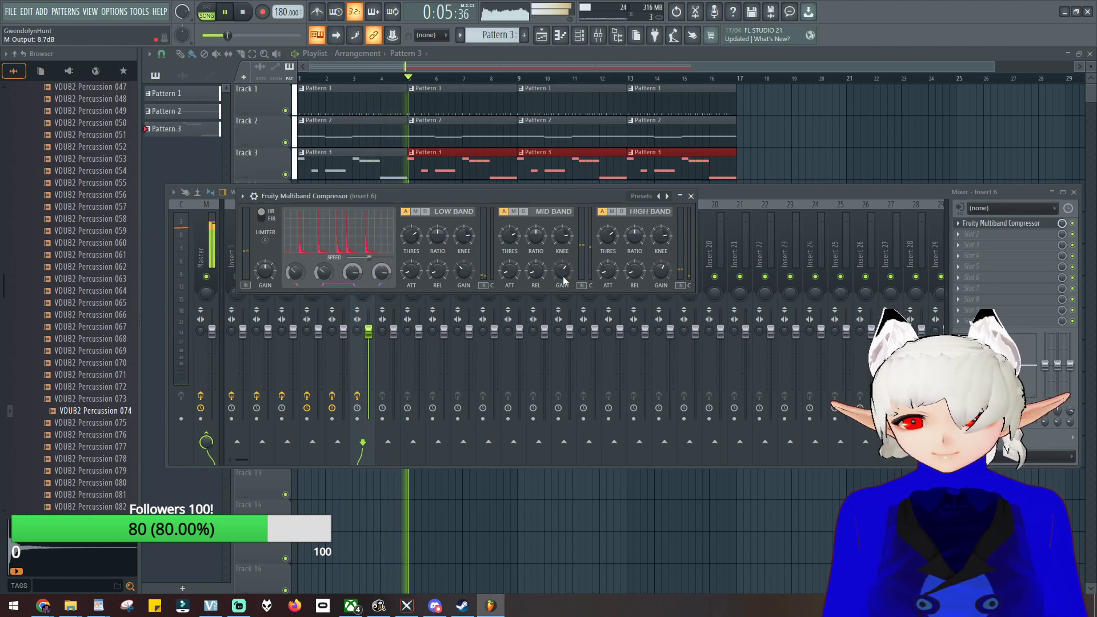
{"action": "left_click_drag", "start_coordinate": [563, 276], "coordinate": [563, 280]}
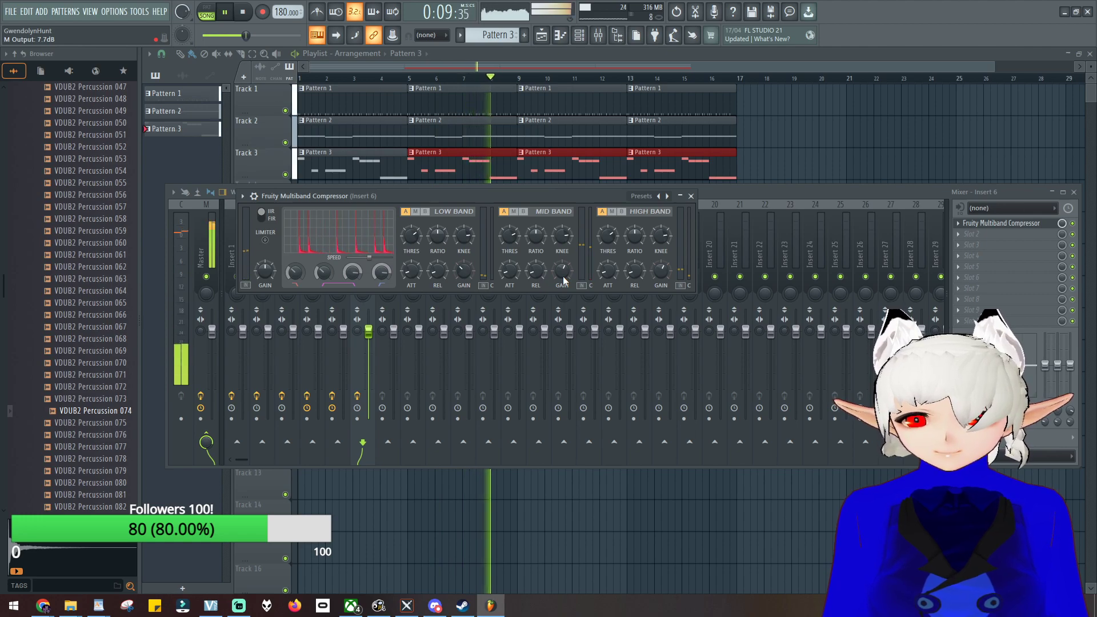
{"action": "left_click", "coordinate": [690, 196]}
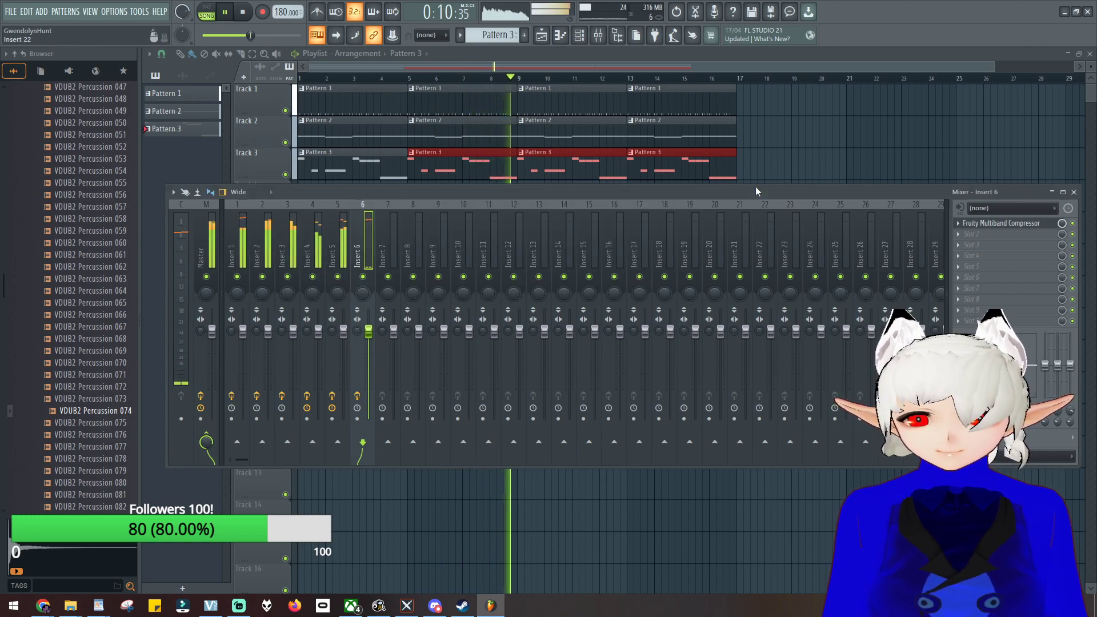
Step: Audition Insert 6 in solo, restore the other tracks, and set its compressor's high band gain to 12.2 dB
{"action": "right_click", "coordinate": [362, 276]}
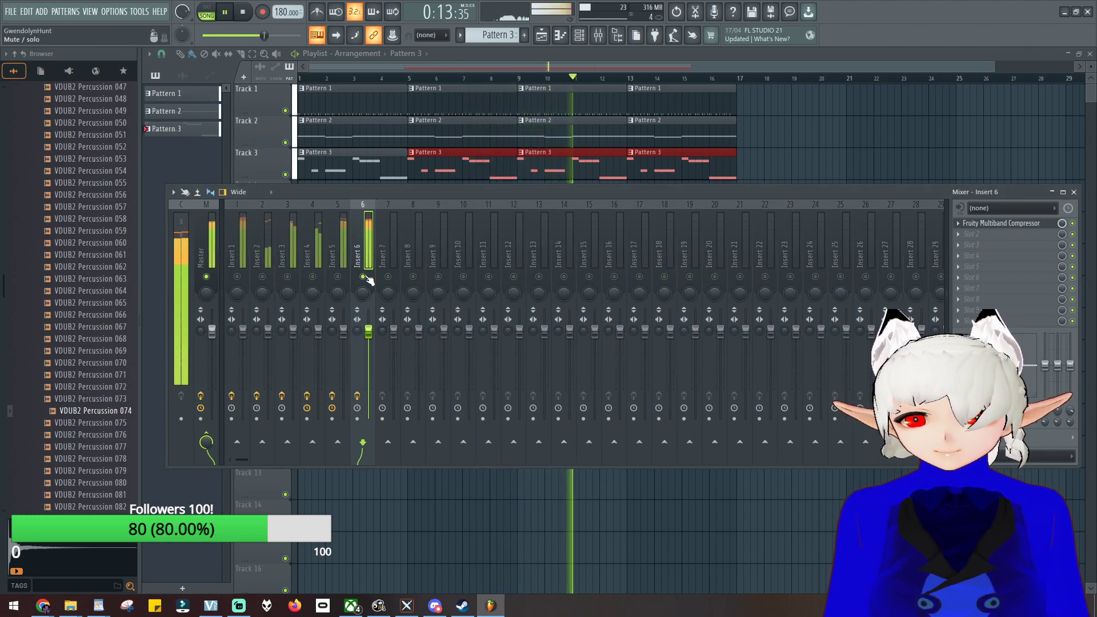
{"action": "key", "text": "alt+Tab"}
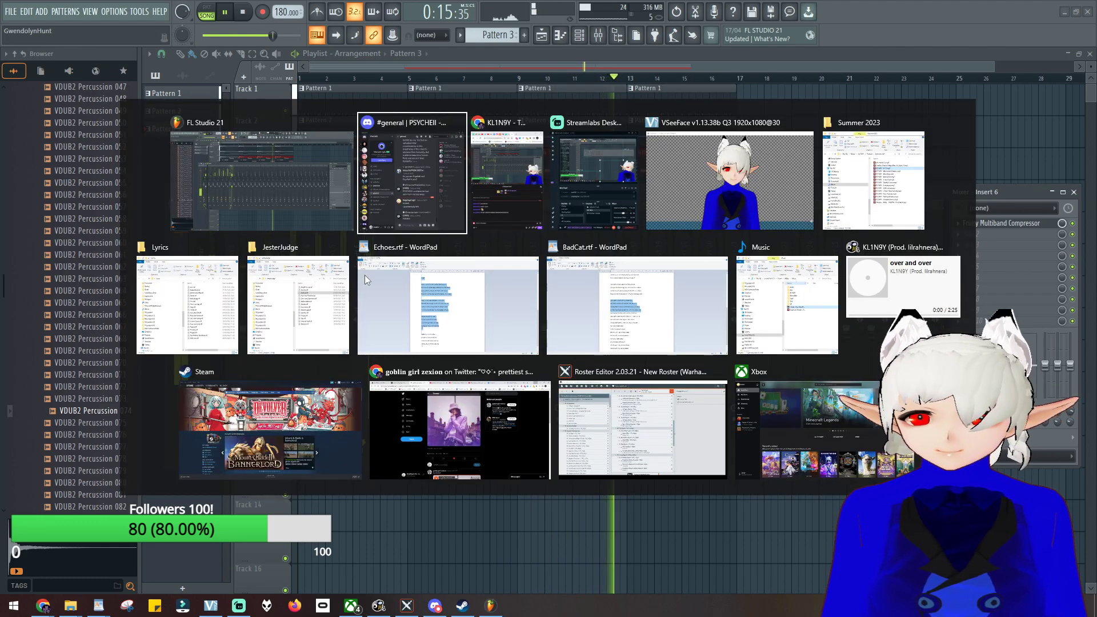
{"action": "left_click", "coordinate": [289, 146]}
{"action": "right_click", "coordinate": [363, 276]}
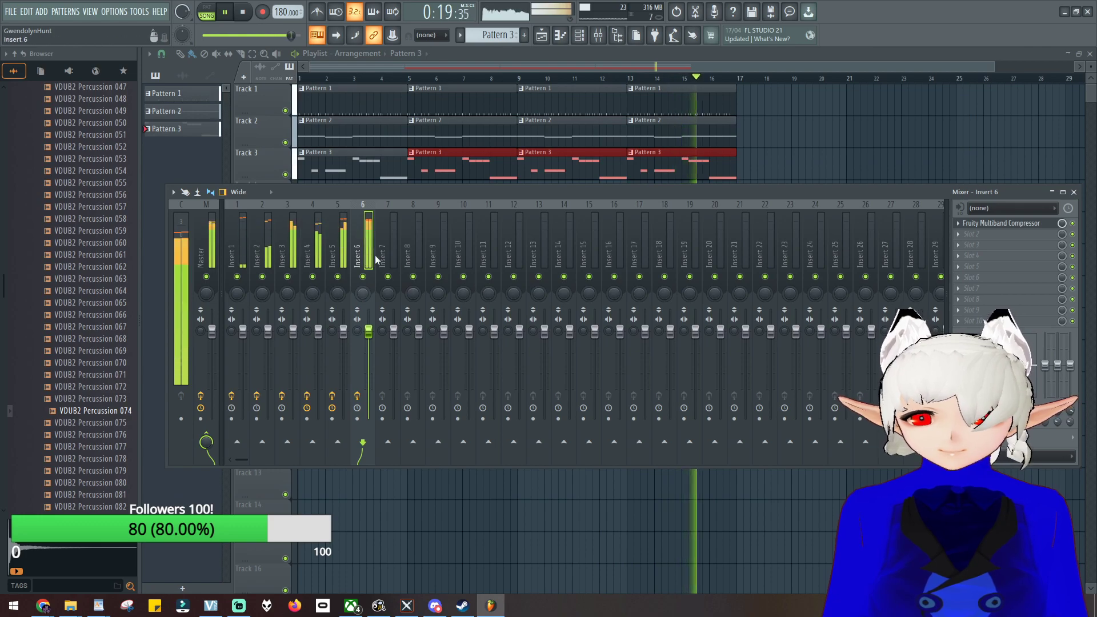
{"action": "left_click", "coordinate": [1015, 225]}
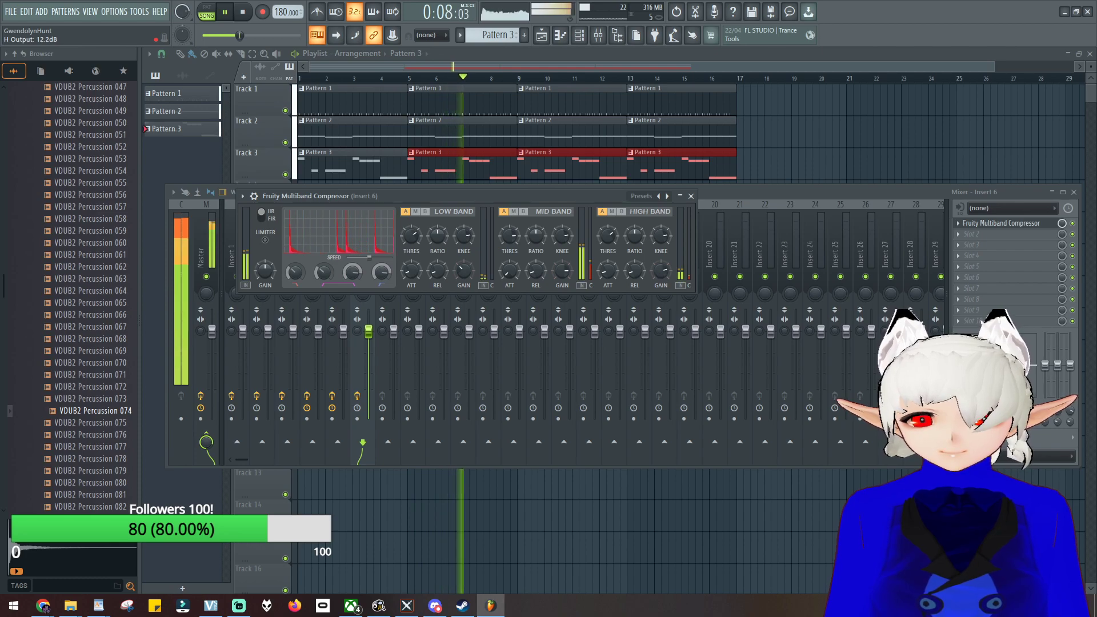
{"action": "left_click", "coordinate": [691, 196]}
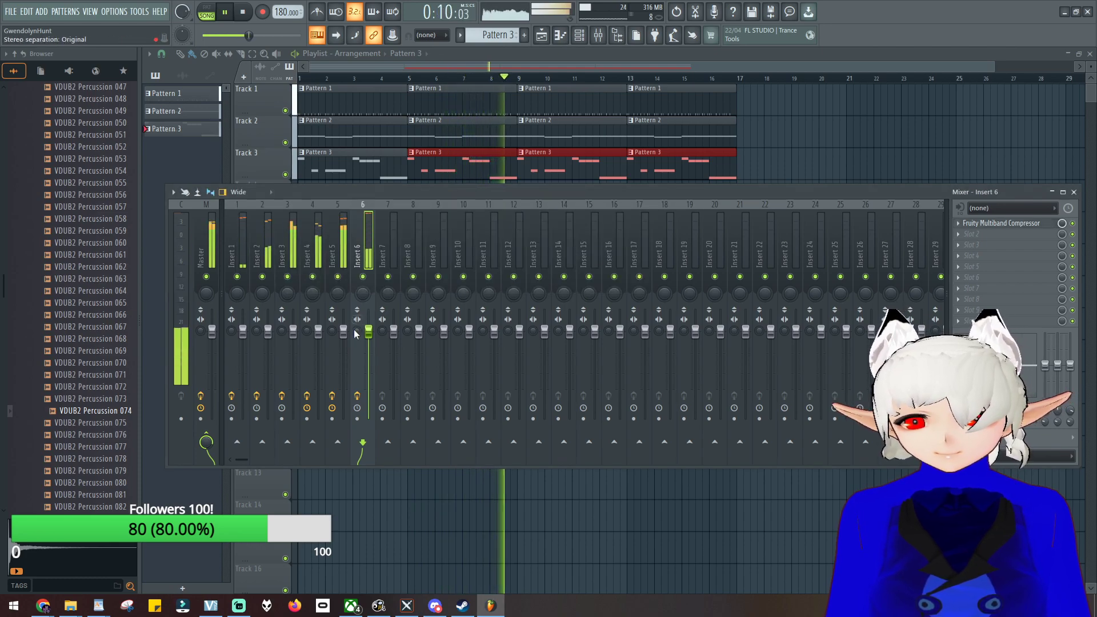
Step: Lower the volume faders of Inserts 2, 3, 4 and 5 to balance them in the mix, and stop playback
{"action": "left_click_drag", "start_coordinate": [321, 337], "coordinate": [343, 338]}
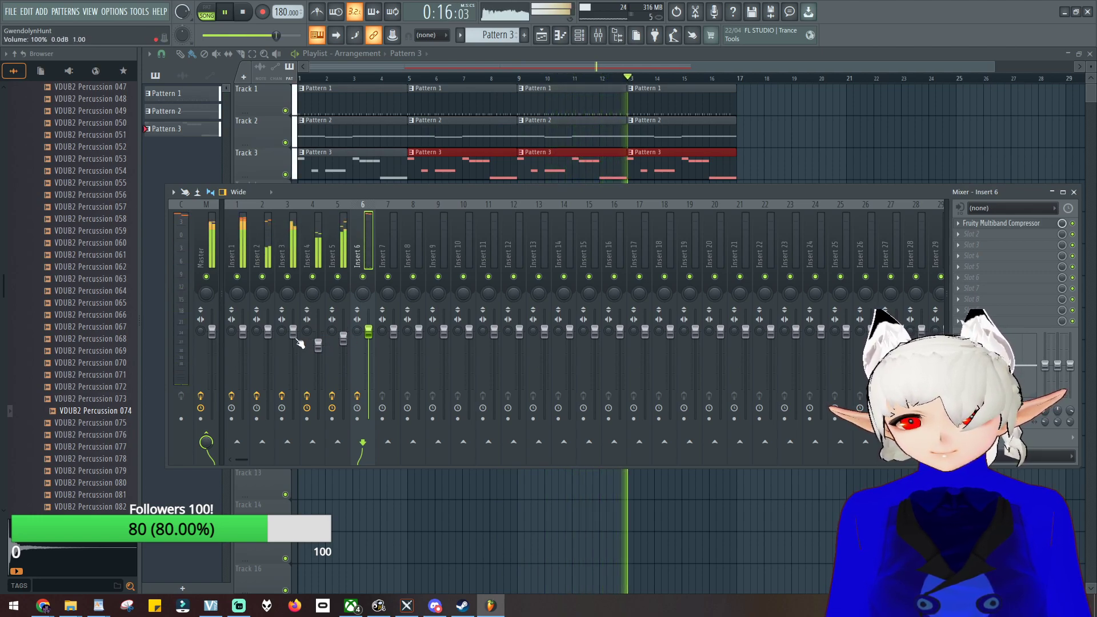
{"action": "left_click_drag", "start_coordinate": [268, 332], "coordinate": [269, 339]}
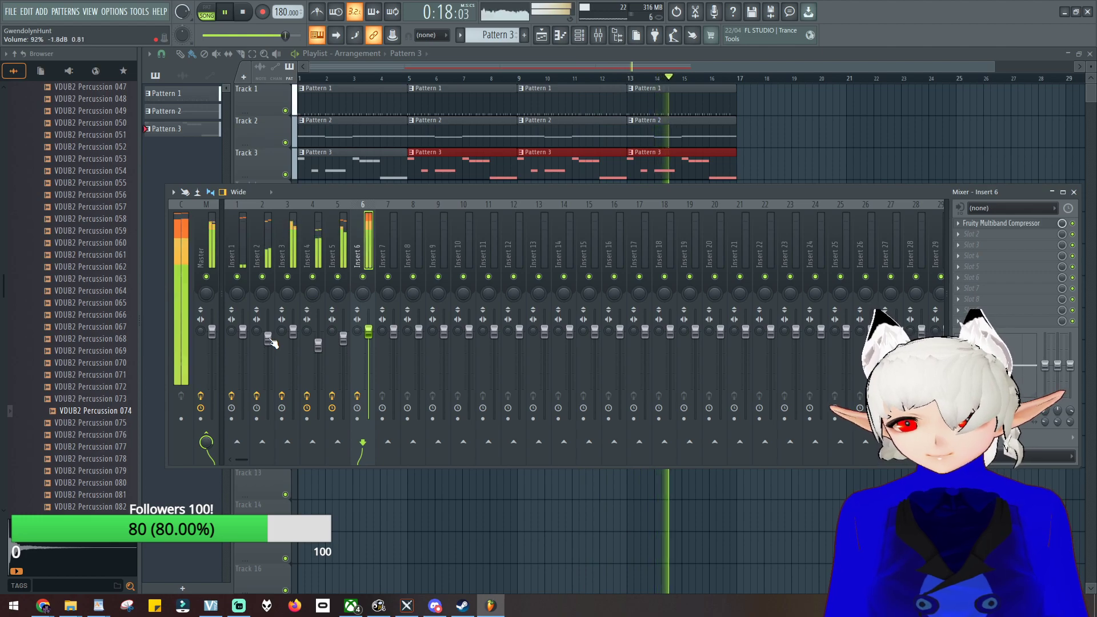
{"action": "scroll", "coordinate": [293, 331], "scroll_direction": "down", "scroll_amount": 3}
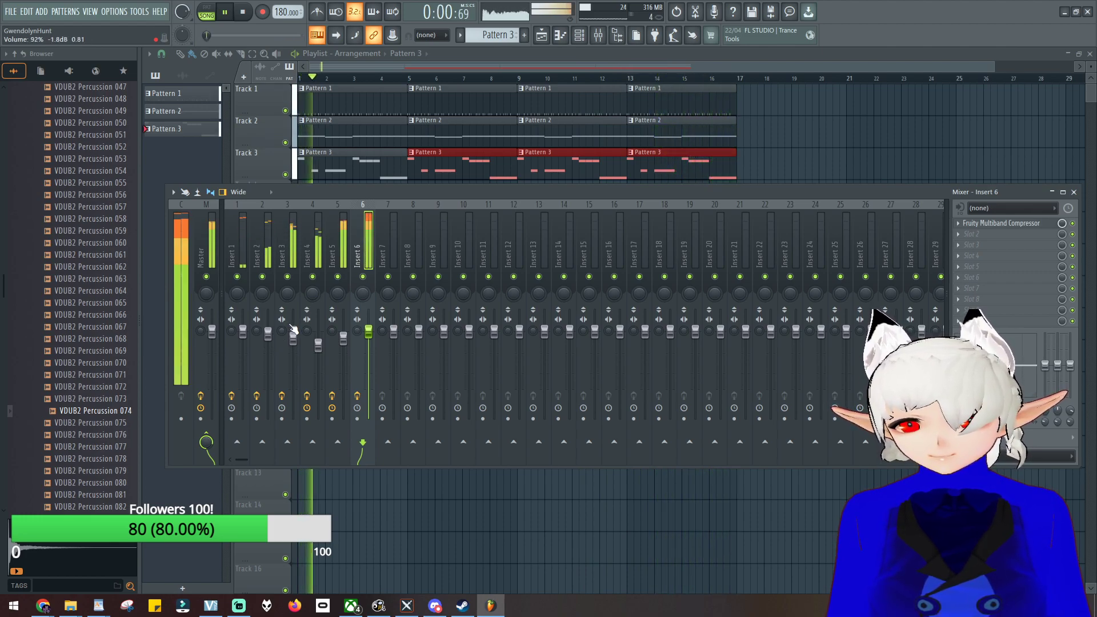
{"action": "left_click", "coordinate": [245, 13]}
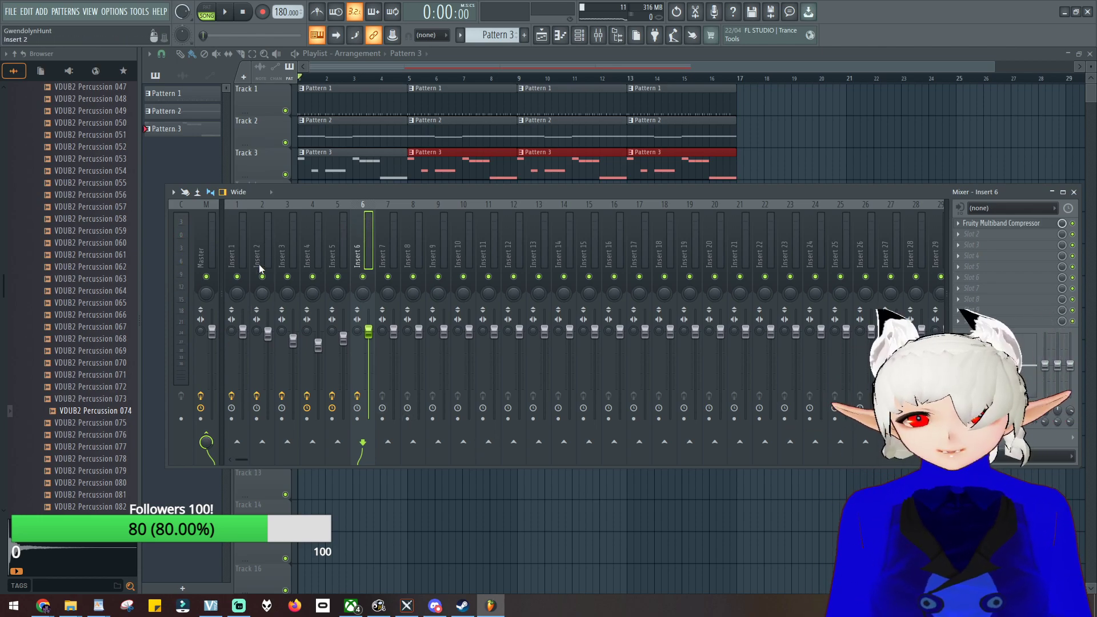
Step: Load the Effector plugin in Insert 1's second effect slot
{"action": "left_click", "coordinate": [985, 233]}
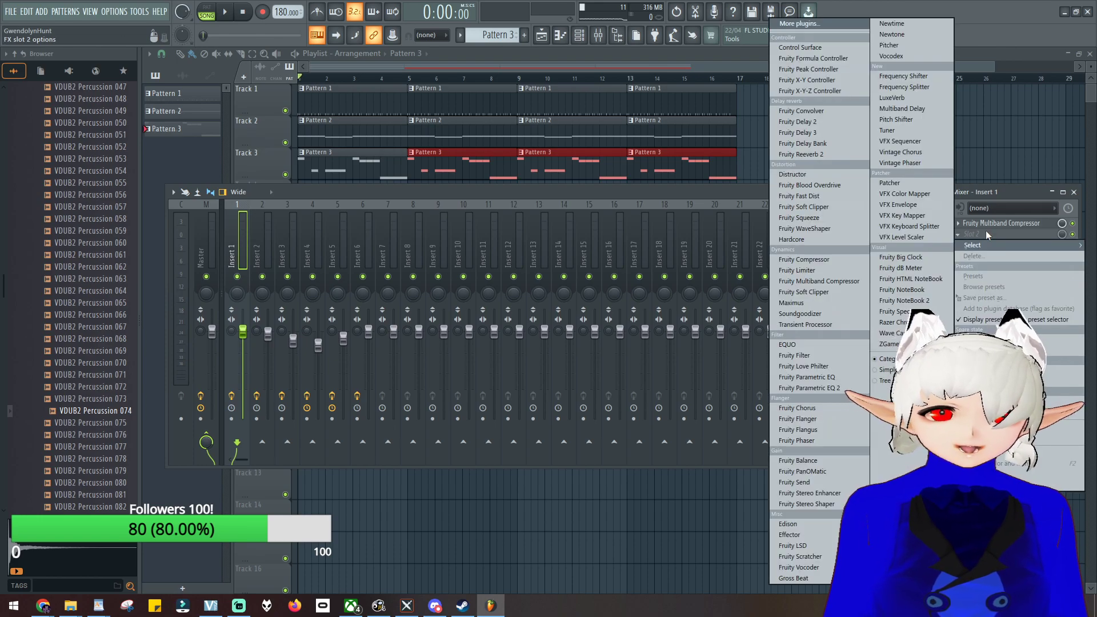
{"action": "left_click", "coordinate": [239, 18]}
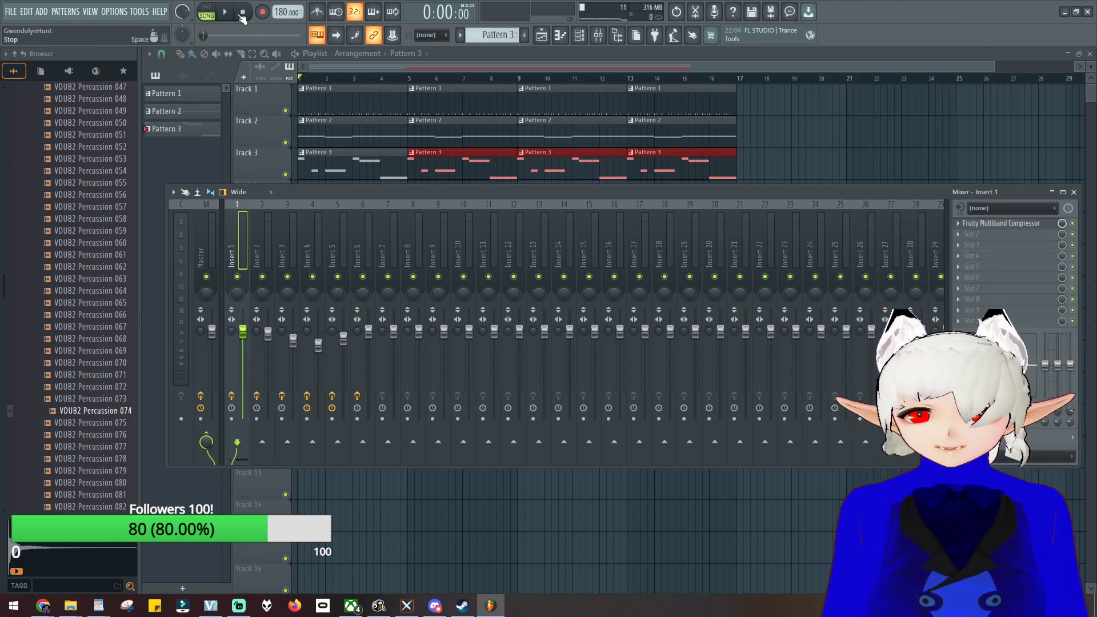
{"action": "left_click", "coordinate": [974, 235]}
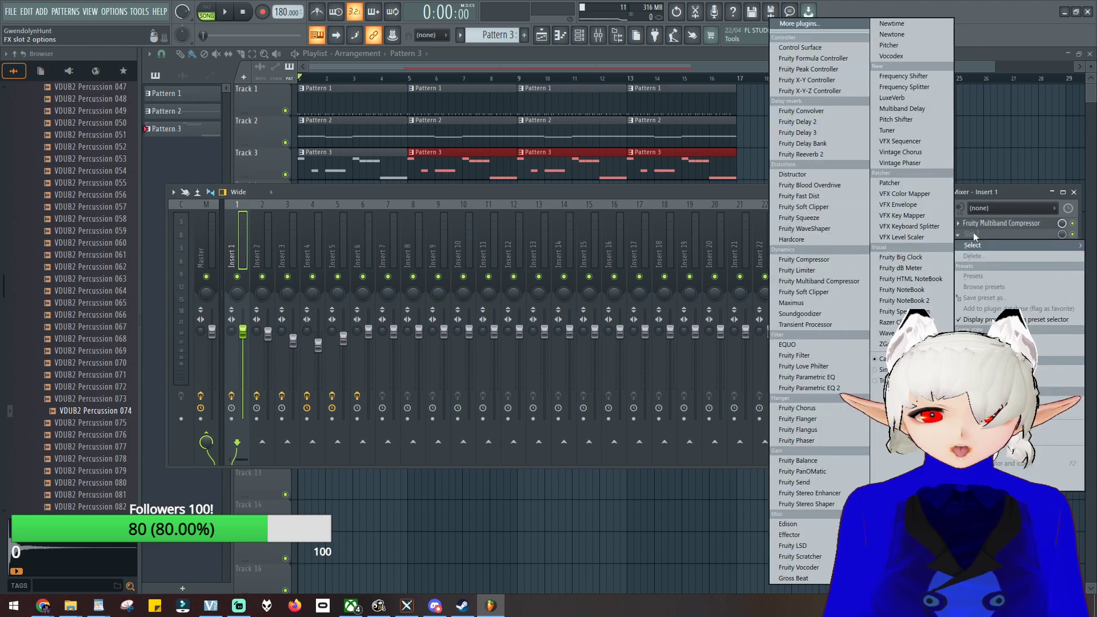
{"action": "left_click", "coordinate": [793, 535]}
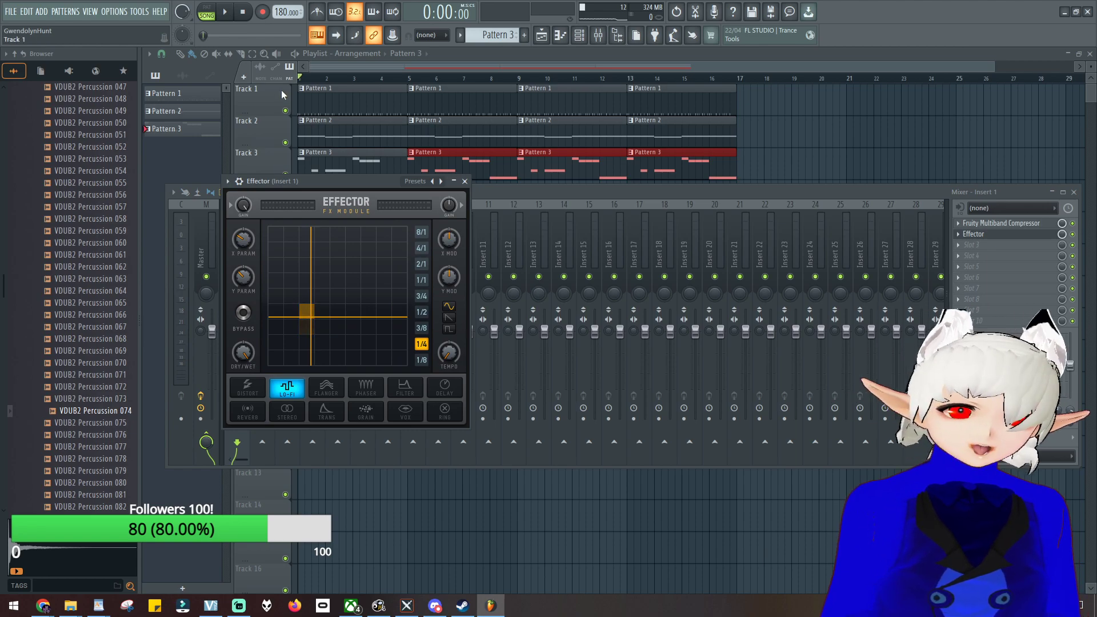
Step: Play the song while adjusting Insert 1's Lo-Fi effect on the XY pad, settling at X about 26.7, and close Effector
{"action": "left_click", "coordinate": [227, 13]}
{"action": "left_click_drag", "start_coordinate": [290, 309], "coordinate": [345, 301]}
{"action": "left_click_drag", "start_coordinate": [316, 323], "coordinate": [307, 339]}
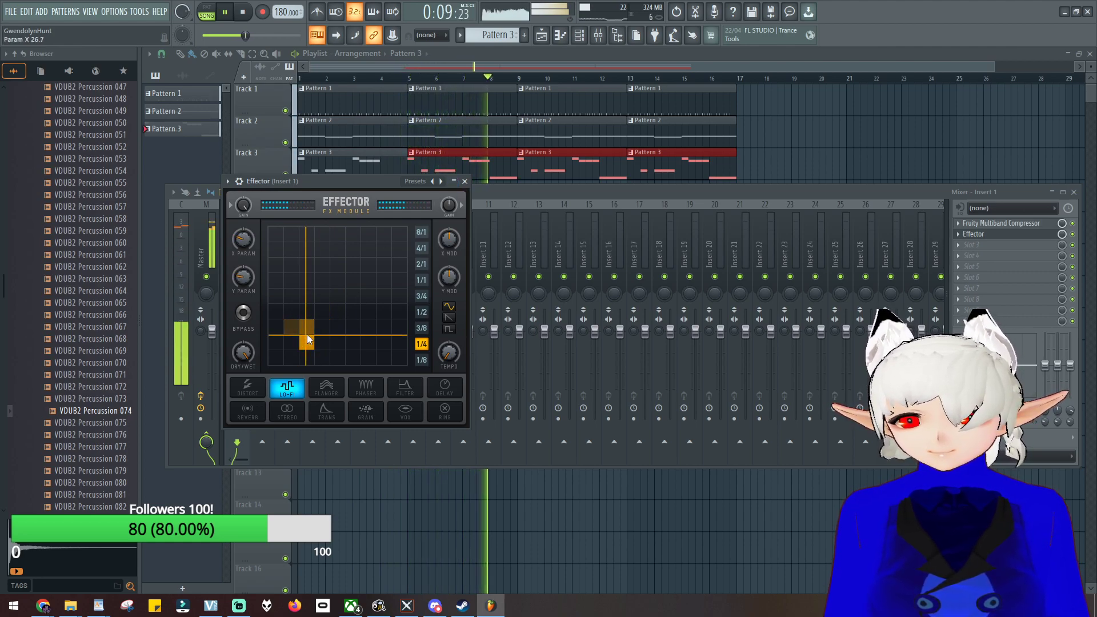
{"action": "key", "text": "Escape"}
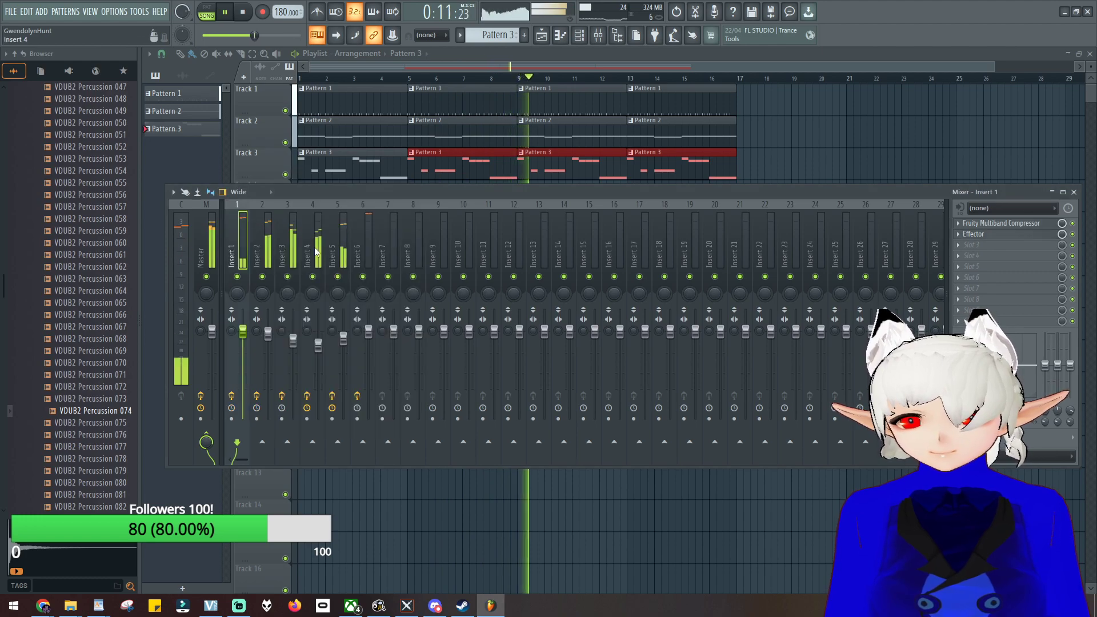
Step: Load Effector in Insert 2's second effect slot, choose Lo-Fi, set its X parameter to about 24.7 and close its window
{"action": "left_click", "coordinate": [257, 252]}
{"action": "left_click", "coordinate": [972, 236]}
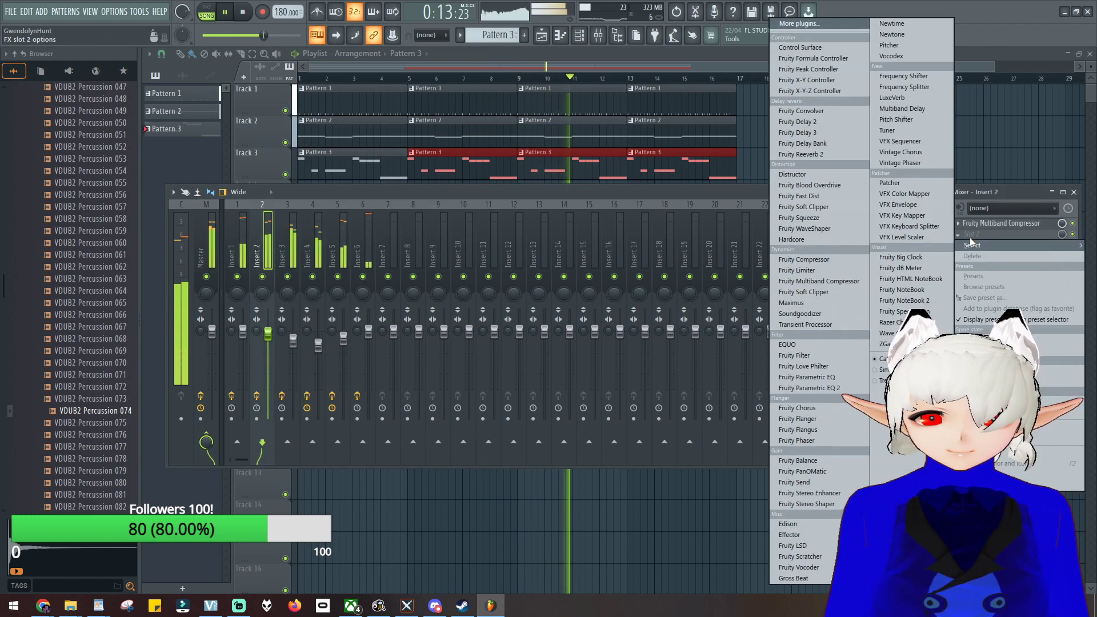
{"action": "left_click", "coordinate": [789, 535]}
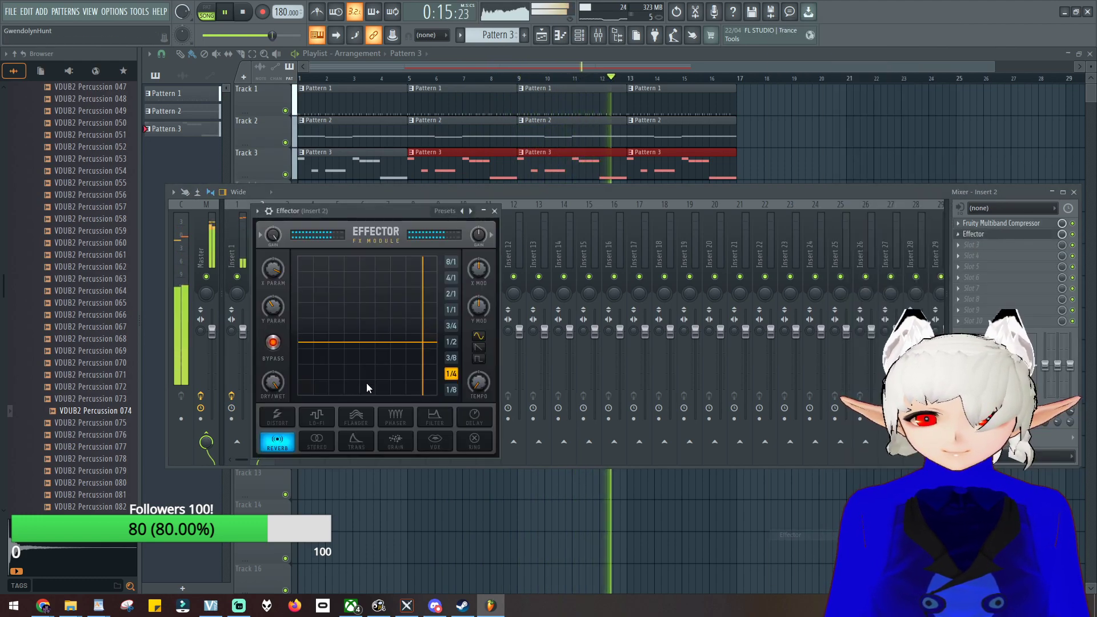
{"action": "left_click", "coordinate": [317, 417]}
{"action": "left_click_drag", "start_coordinate": [348, 350], "coordinate": [332, 362]}
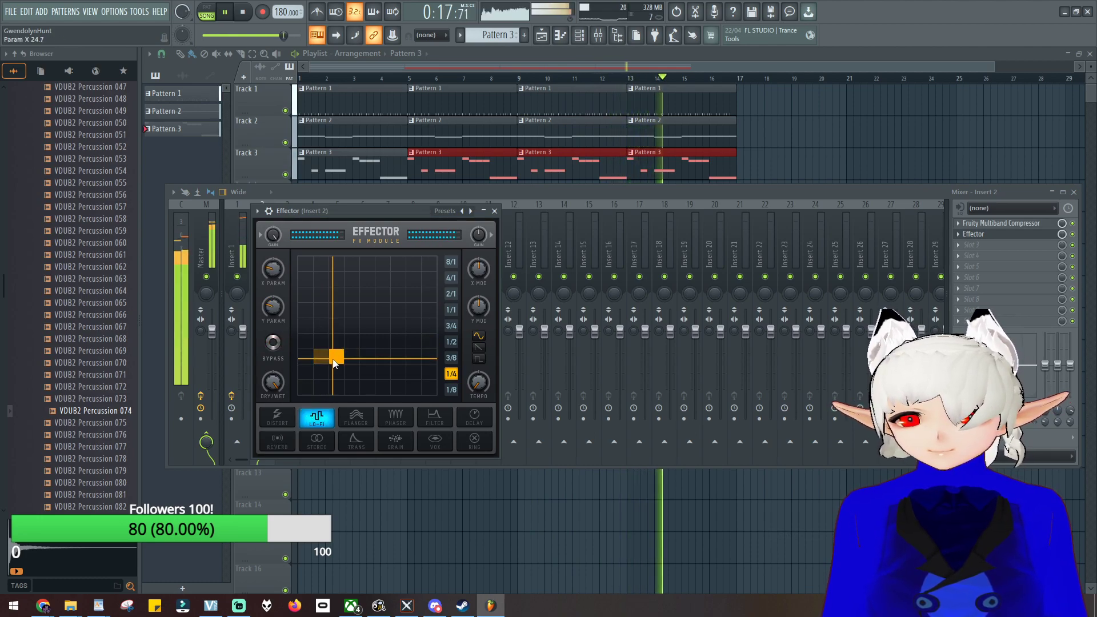
{"action": "left_click", "coordinate": [494, 211]}
Step: Load Effector in Insert 3's second effect slot, choose Lo-Fi, set its X parameter to about 34.2 and close its window
{"action": "left_click", "coordinate": [284, 246]}
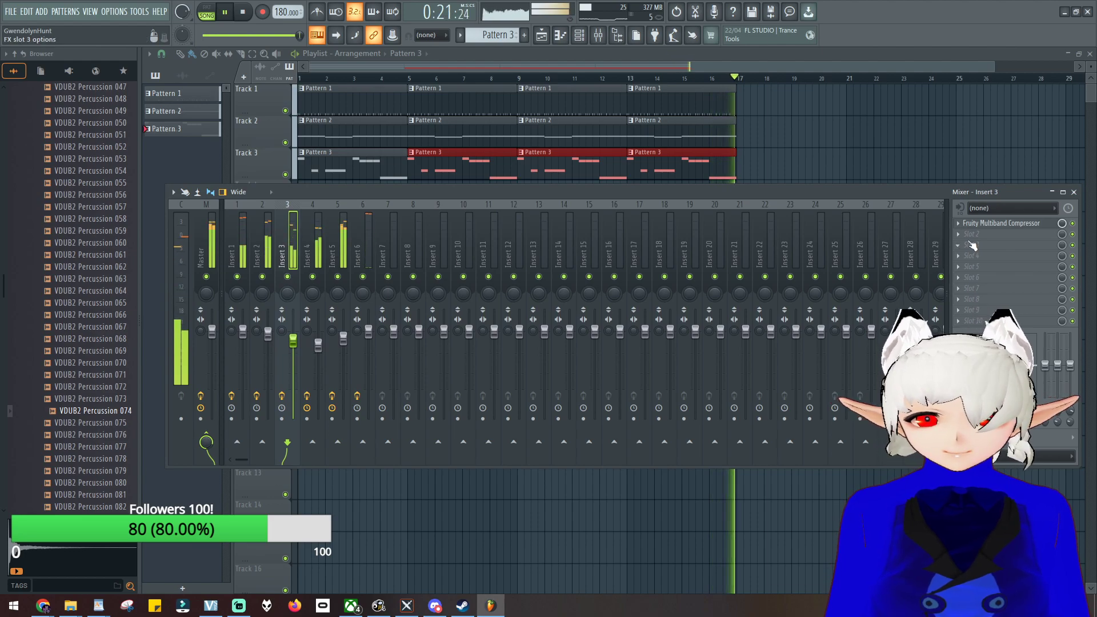
{"action": "left_click", "coordinate": [972, 246]}
{"action": "left_click", "coordinate": [788, 533]}
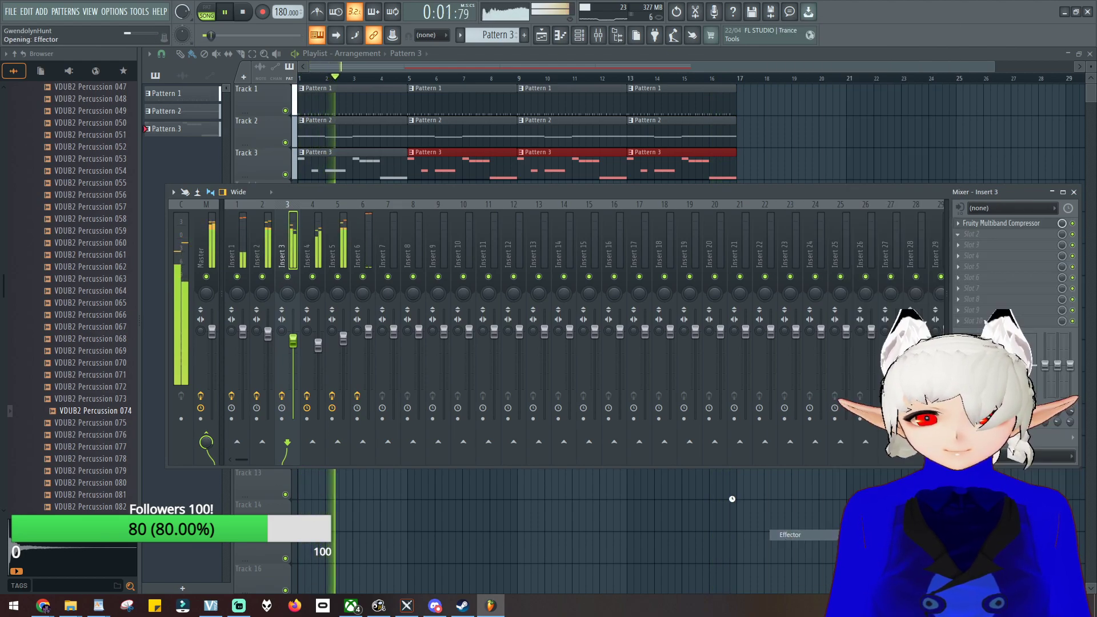
{"action": "left_click", "coordinate": [227, 328]}
{"action": "left_click", "coordinate": [246, 267]}
{"action": "left_click_drag", "start_coordinate": [246, 269], "coordinate": [257, 295]}
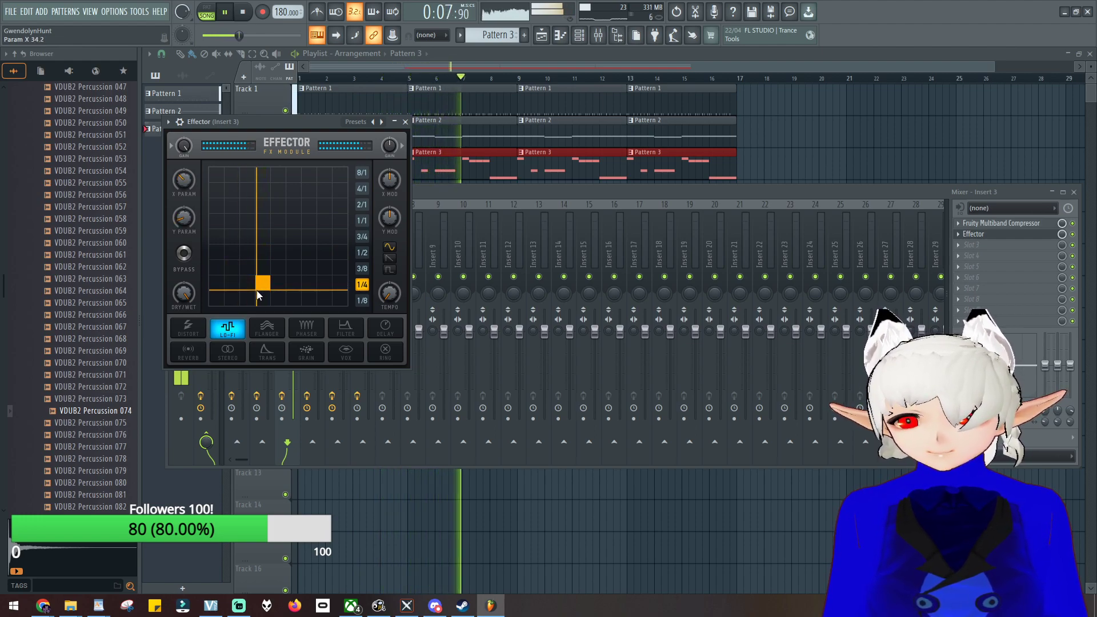
{"action": "left_click", "coordinate": [405, 122]}
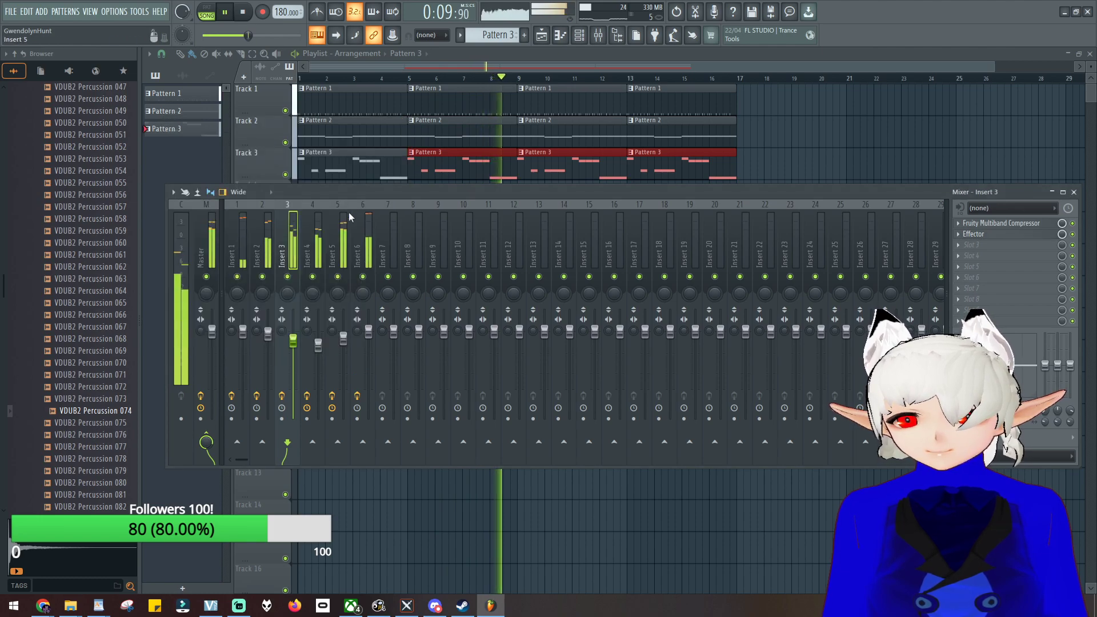
Step: Load Effector in Insert 4's second effect slot with Lo-Fi, turn off its bypass and set its Y parameter to about 27.6
{"action": "left_click", "coordinate": [312, 246]}
{"action": "left_click", "coordinate": [971, 234]}
{"action": "mouse_move", "coordinate": [973, 245]}
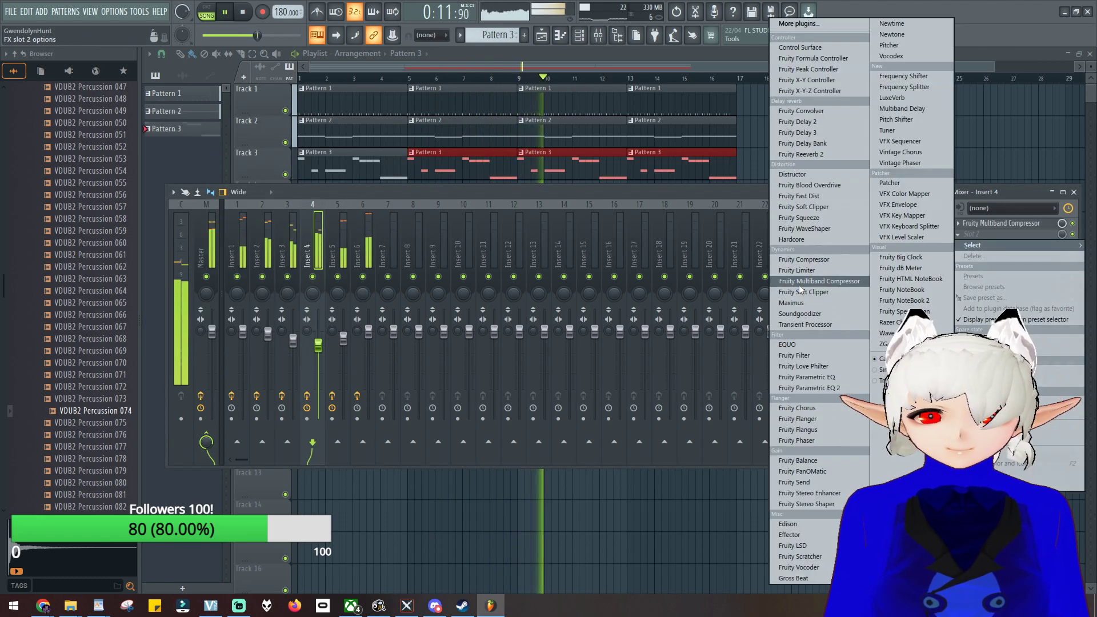
{"action": "left_click", "coordinate": [792, 534]}
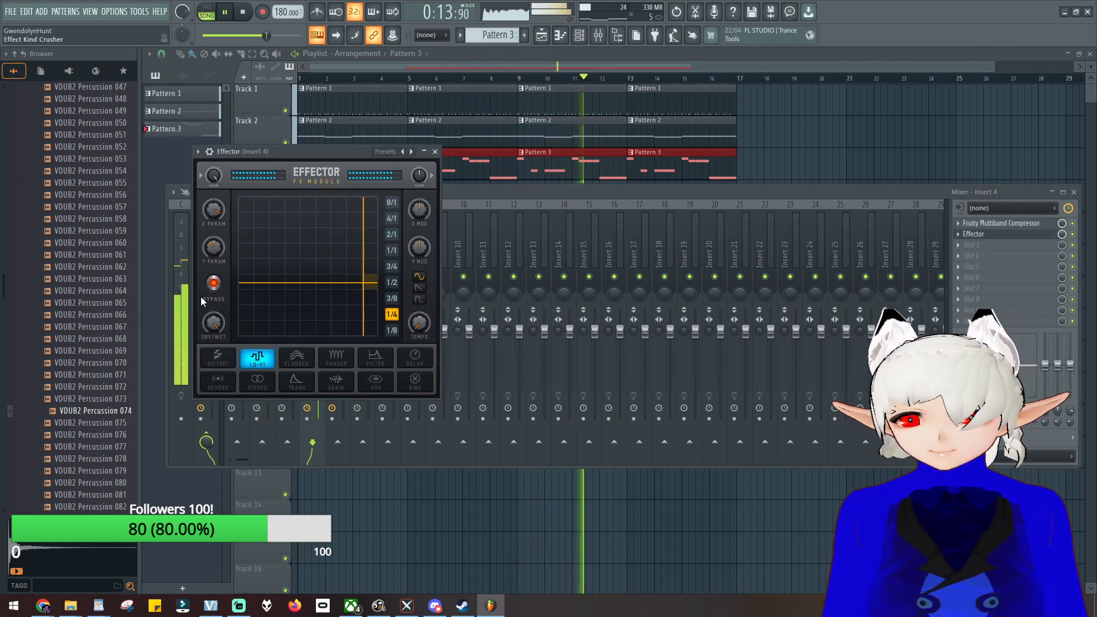
{"action": "left_click", "coordinate": [214, 283]}
{"action": "left_click", "coordinate": [276, 299]}
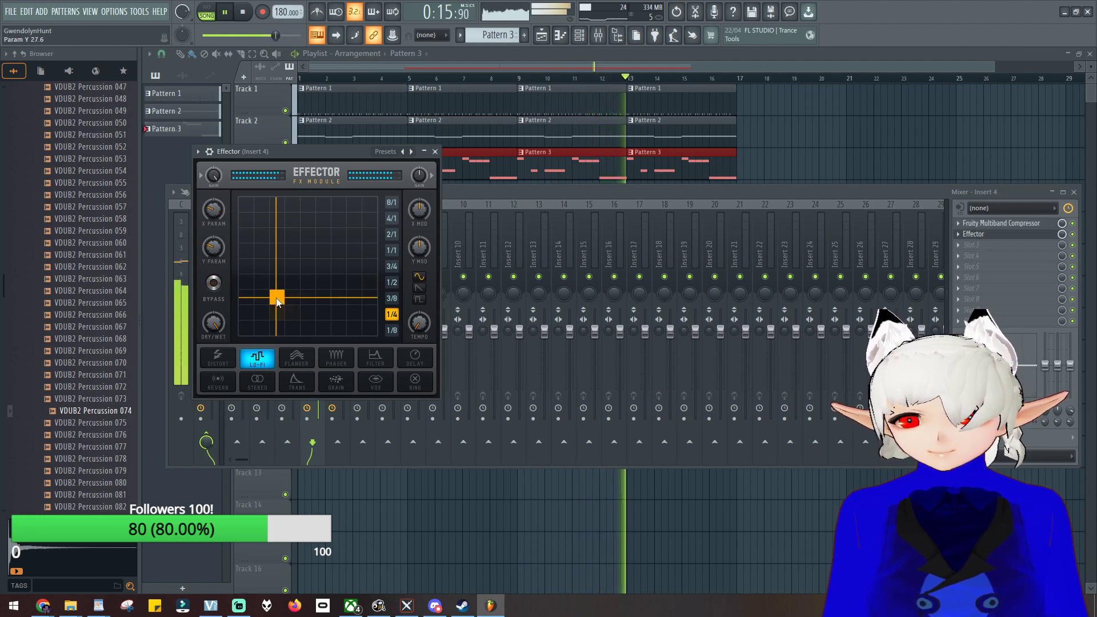
Step: Raise Insert 4's Lo-Fi effect on the XY pad to a Y parameter of about 39.9 and close Effector
{"action": "left_click_drag", "start_coordinate": [277, 302], "coordinate": [307, 284]}
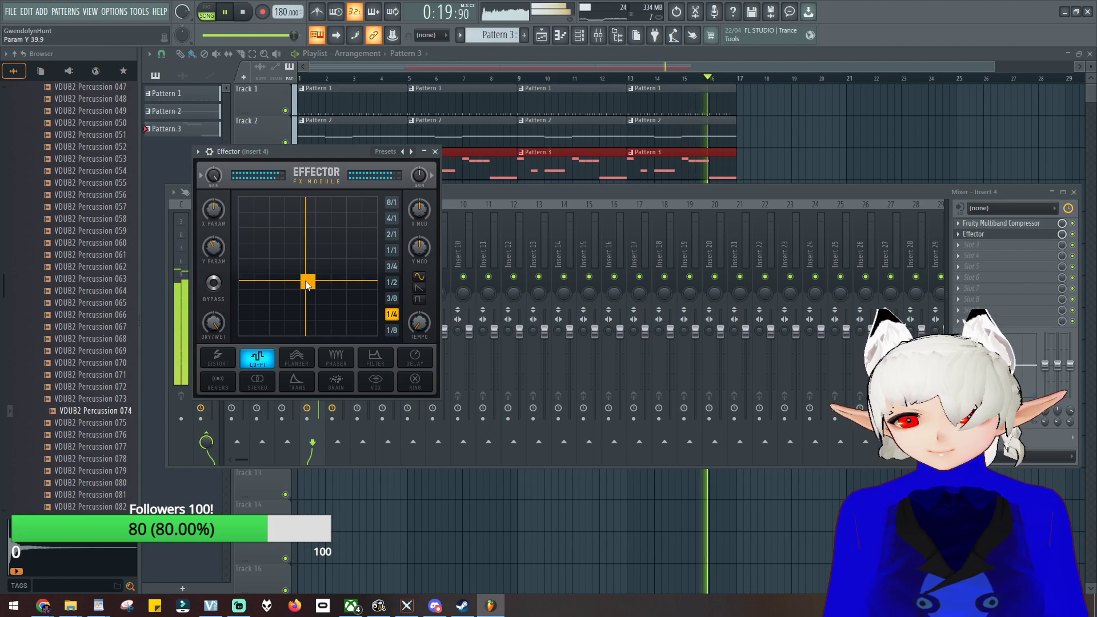
{"action": "left_click", "coordinate": [435, 152]}
Step: Load Effector in Insert 5's second effect slot, choose Lo-Fi, set its X parameter to about 30.9, close its window and stop playback
{"action": "left_click", "coordinate": [342, 251]}
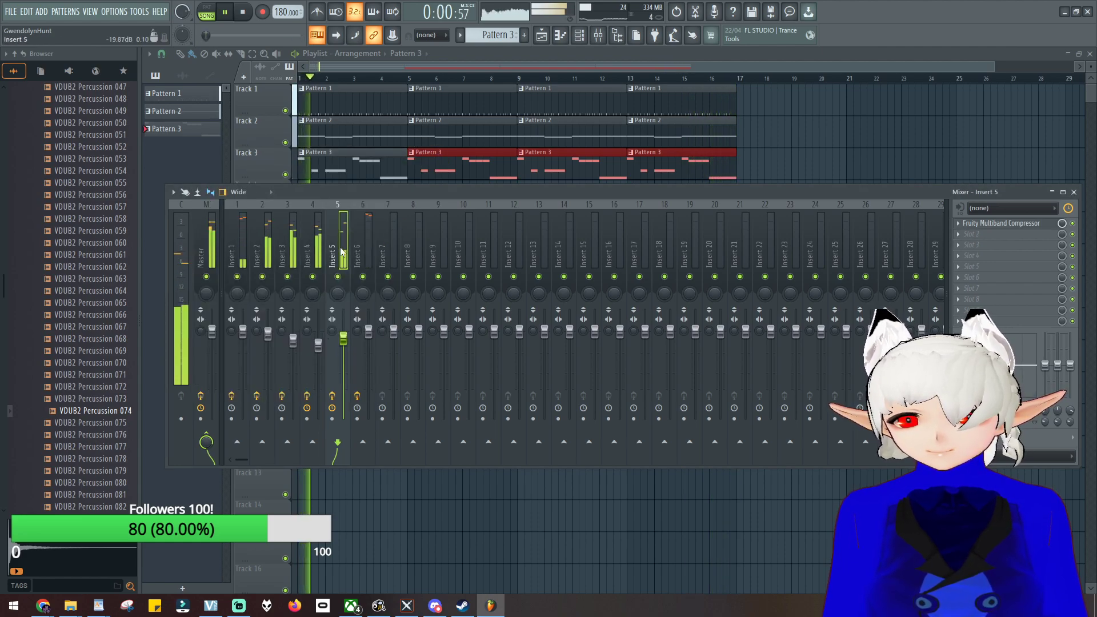
{"action": "left_click", "coordinate": [970, 234]}
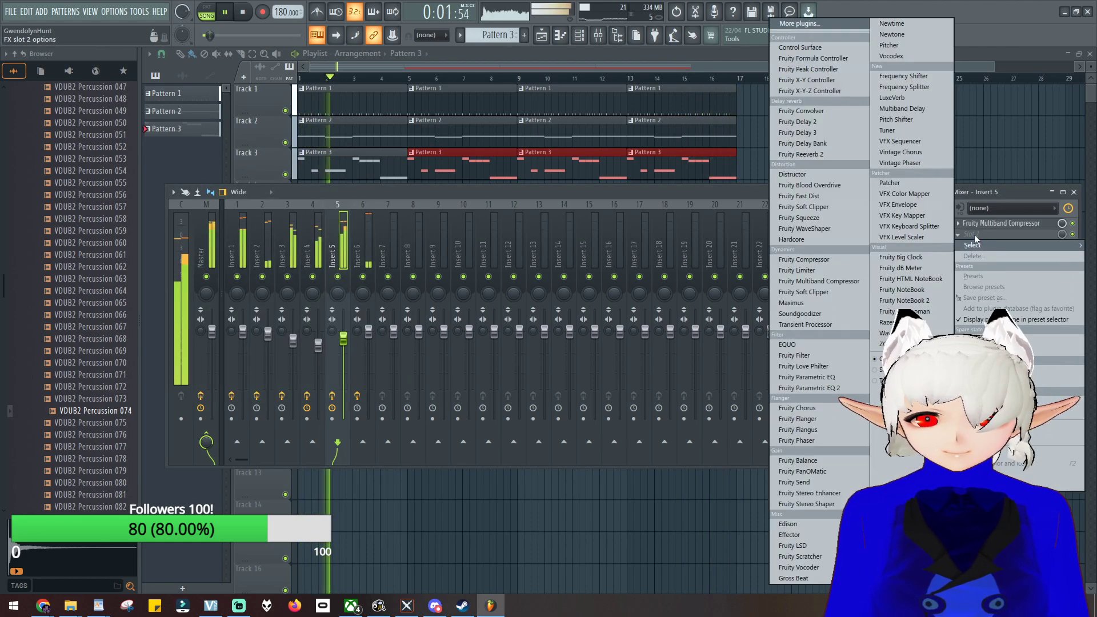
{"action": "left_click", "coordinate": [806, 541]}
{"action": "left_click", "coordinate": [287, 388]}
{"action": "mouse_move", "coordinate": [316, 316]}
{"action": "left_mouse_down"}
{"action": "mouse_move", "coordinate": [303, 333]}
{"action": "mouse_move", "coordinate": [311, 326]}
{"action": "mouse_move", "coordinate": [299, 299]}
{"action": "mouse_move", "coordinate": [306, 326]}
{"action": "left_mouse_up"}
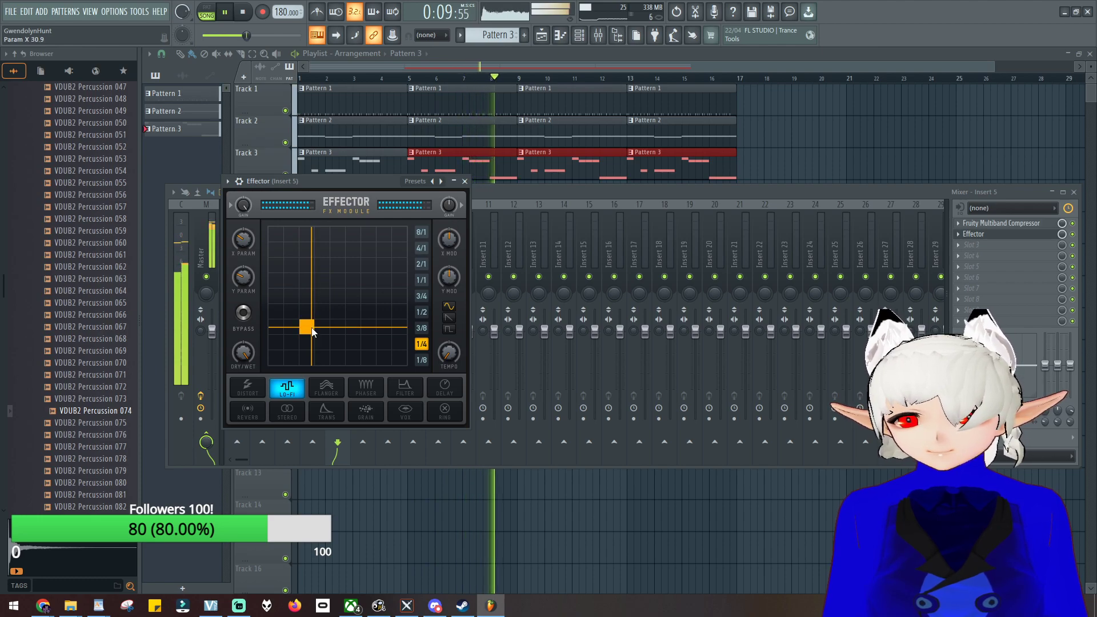
{"action": "left_click", "coordinate": [465, 181]}
{"action": "key", "text": "space"}
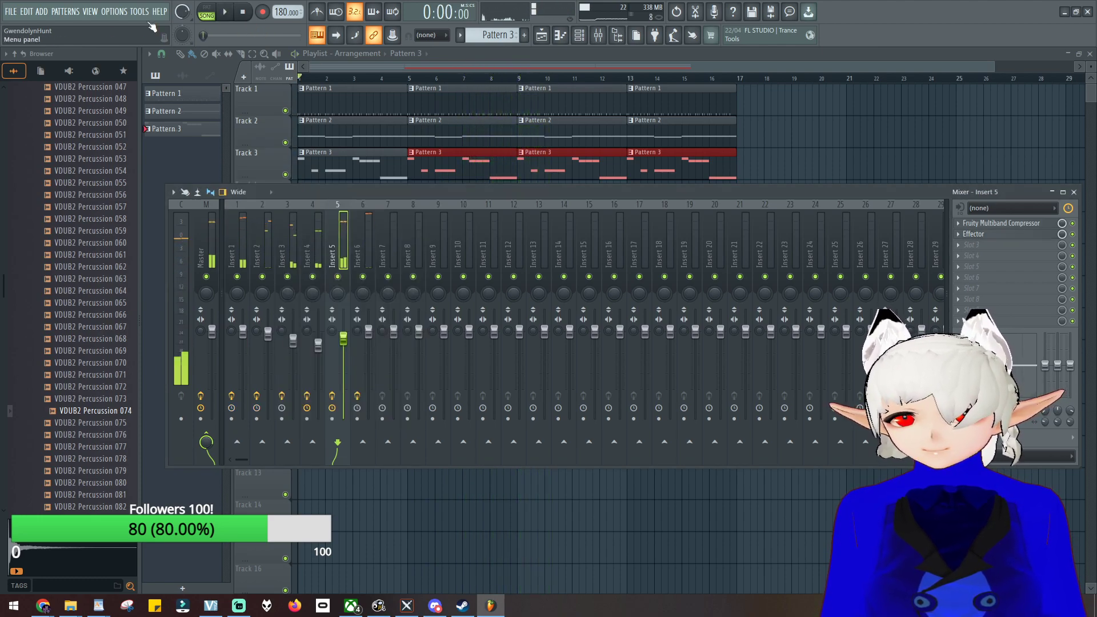
Step: Save the project under the name Skrunky in a new project folder and hide the mixer
{"action": "left_click", "coordinate": [9, 12]}
{"action": "left_click", "coordinate": [29, 61]}
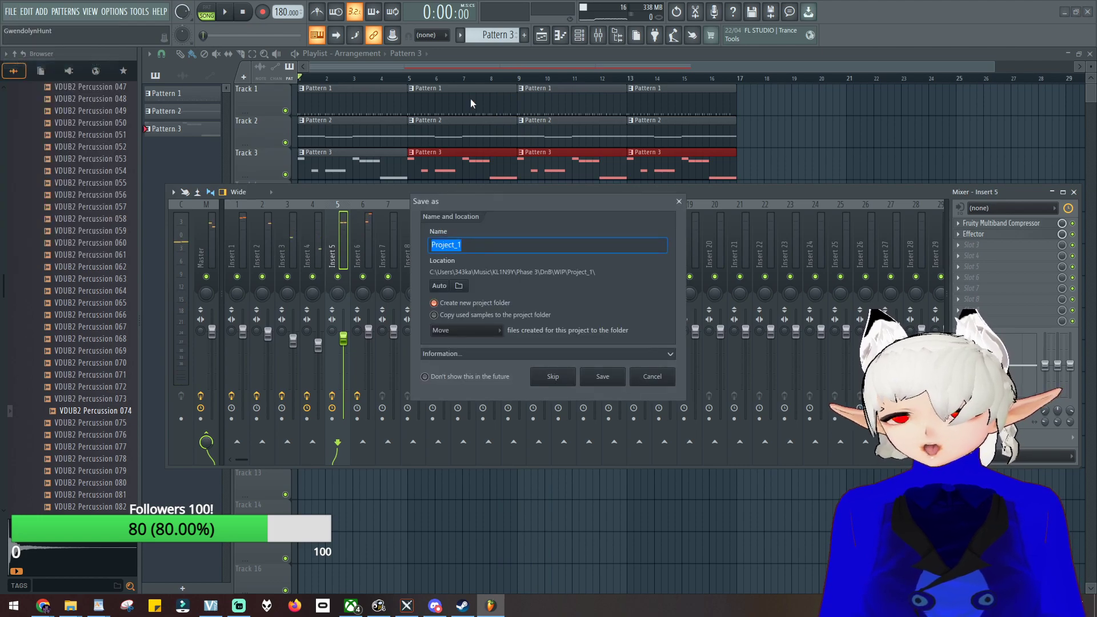
{"action": "type", "text": "Skrunky"}
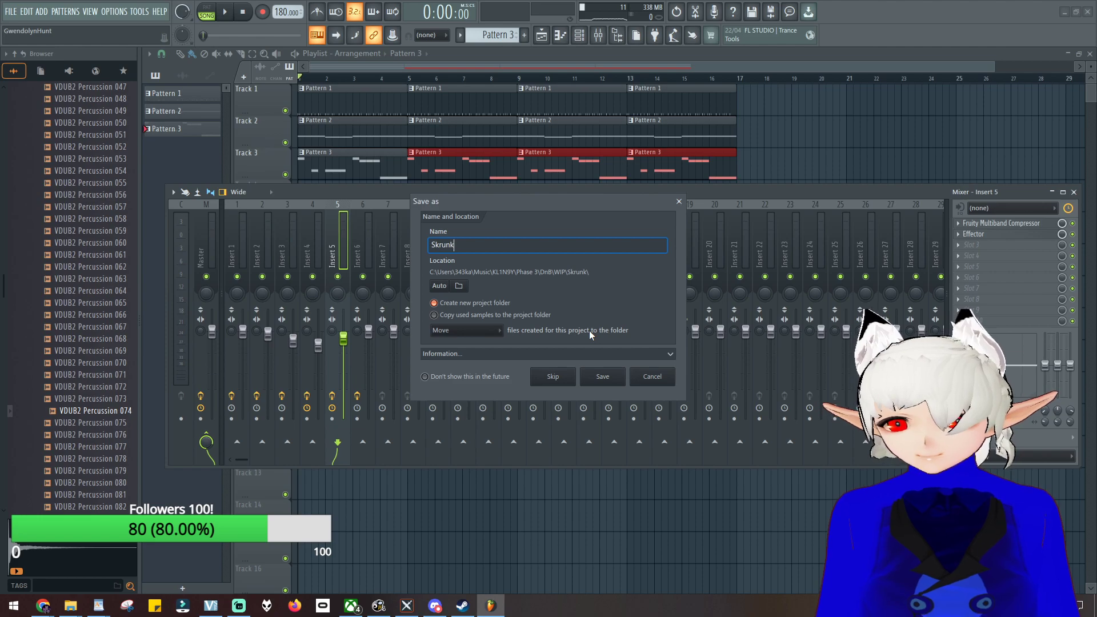
{"action": "left_click", "coordinate": [597, 376]}
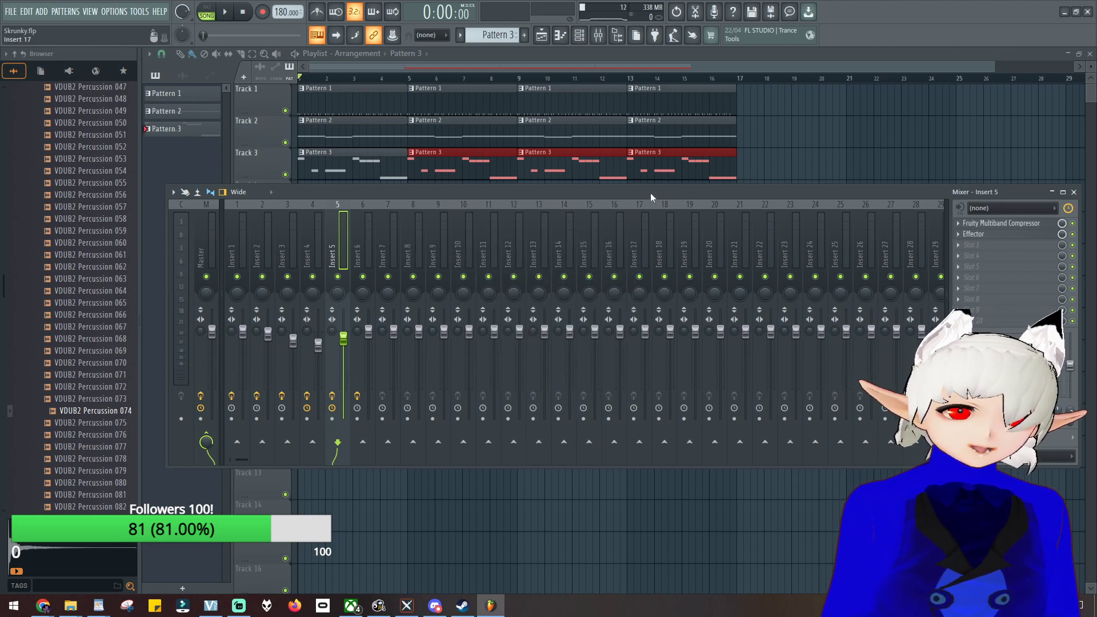
{"action": "key", "text": "F9"}
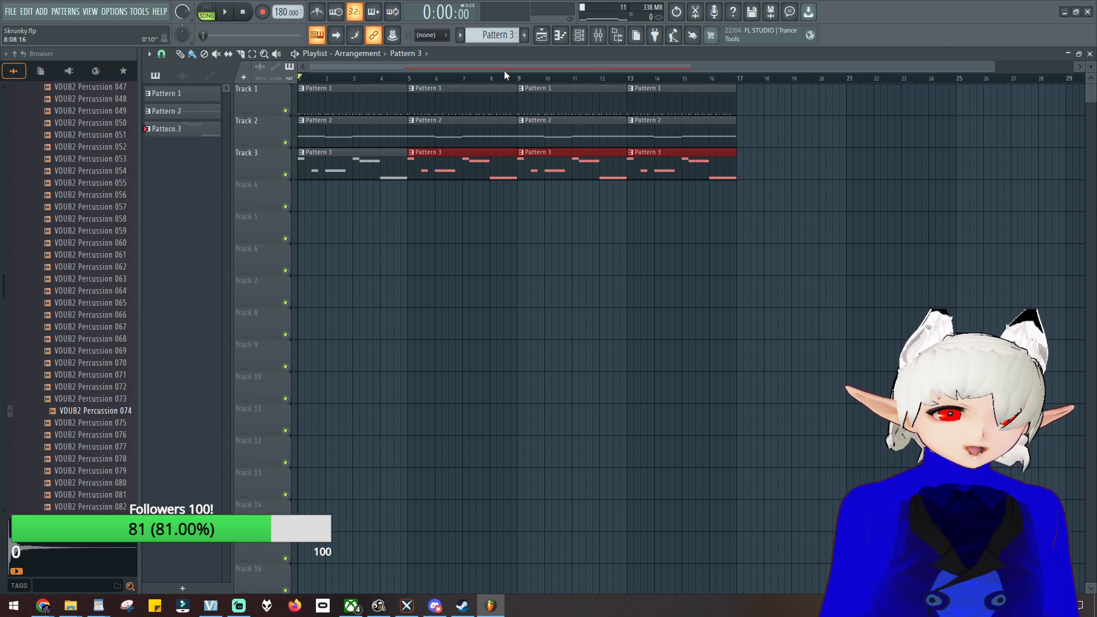
Step: Switch from the project to Streamlabs Desktop
{"action": "key", "text": "alt+Tab"}
{"action": "key", "text": "alt+Tab"}
{"action": "key", "text": "alt+Tab"}
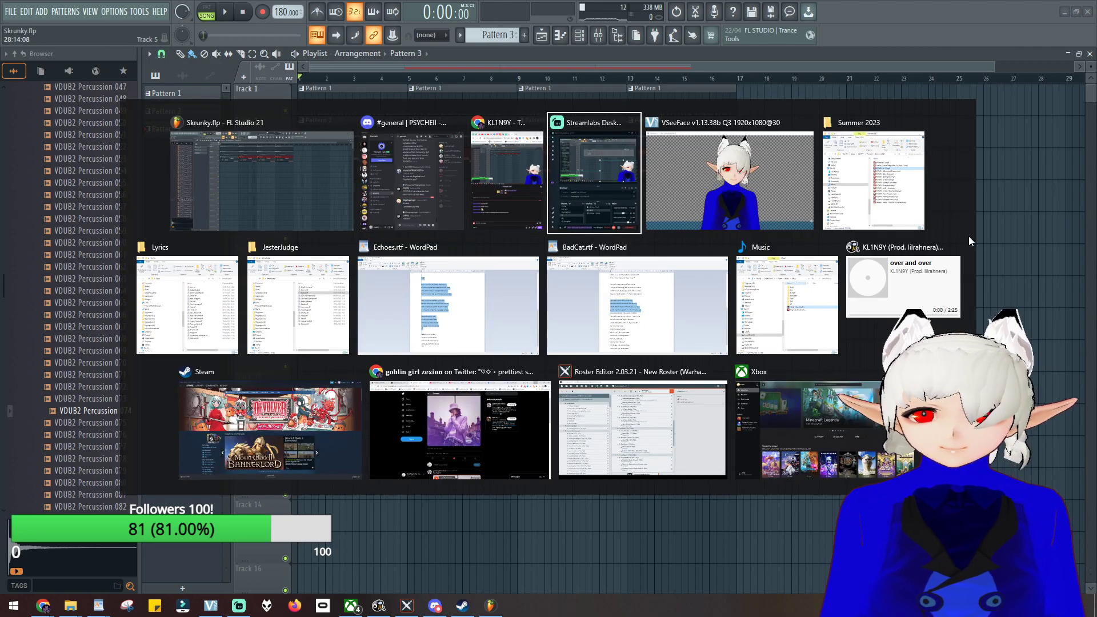